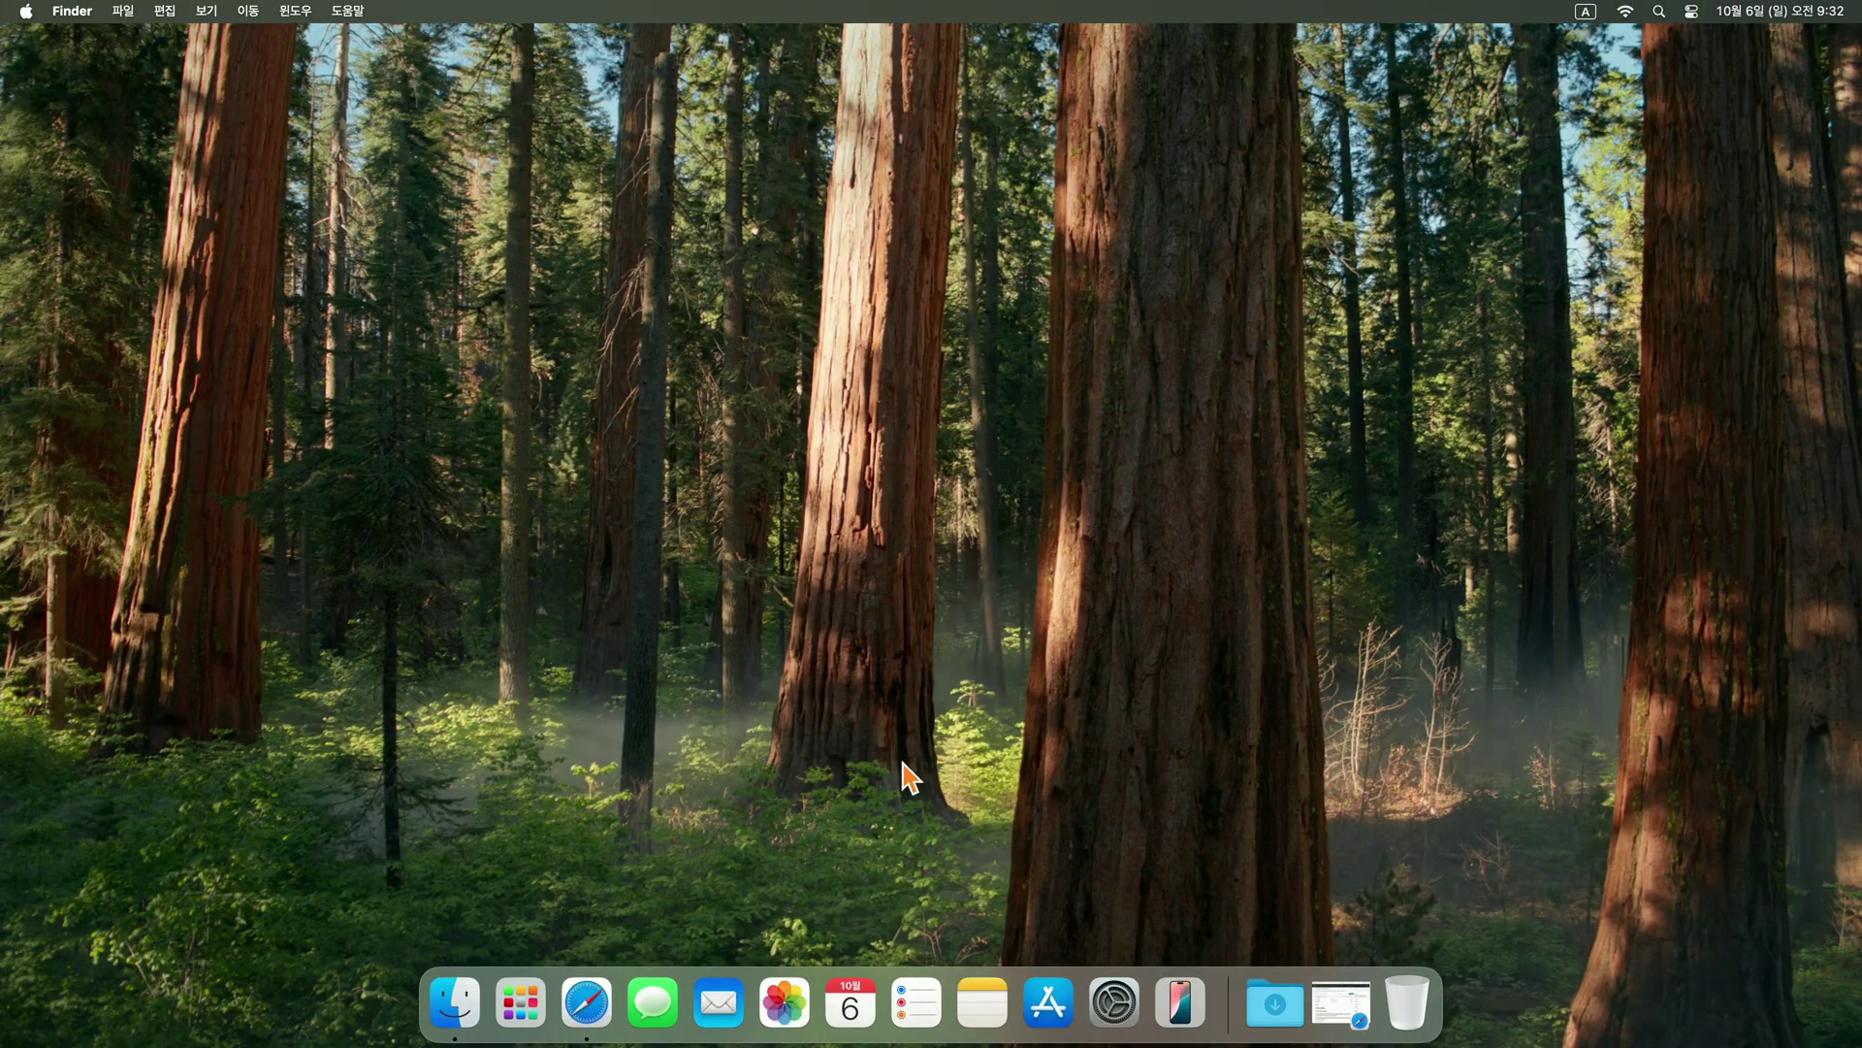
Open the Language & Region settings in System Settings
left_click(1114, 1002)
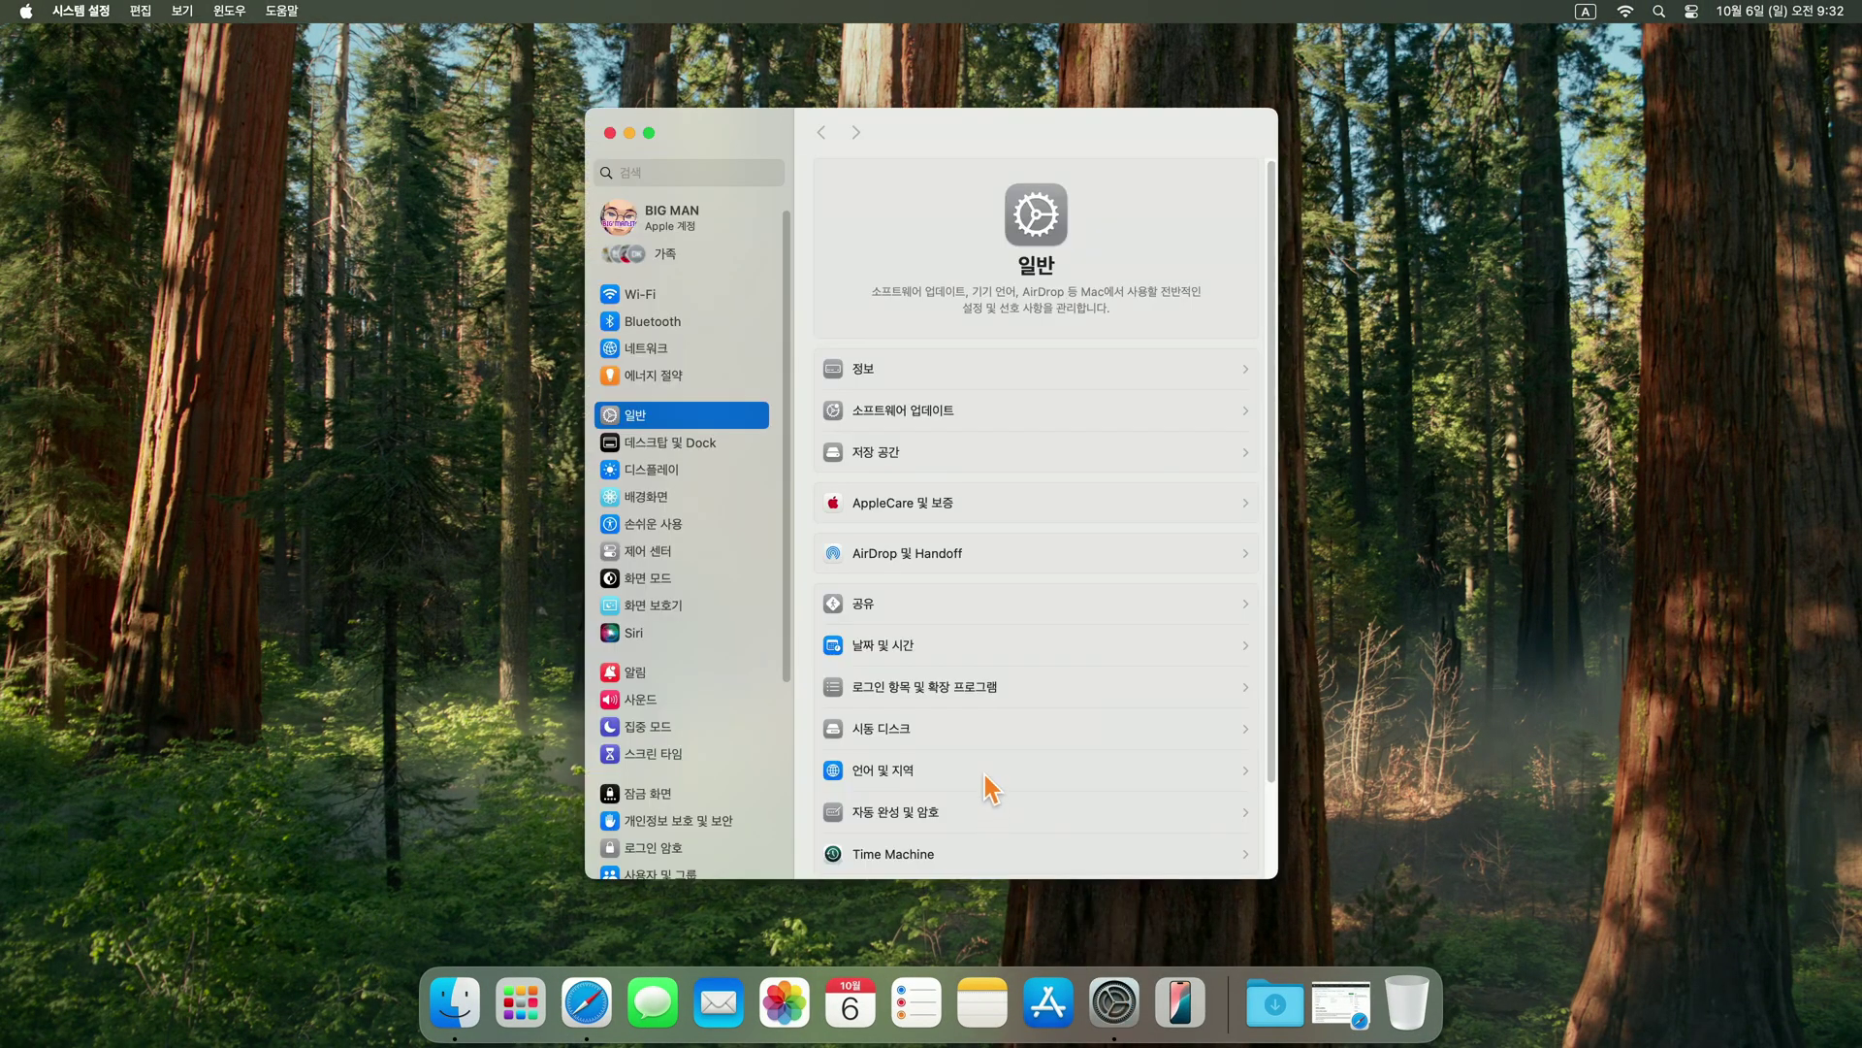
left_click(984, 771)
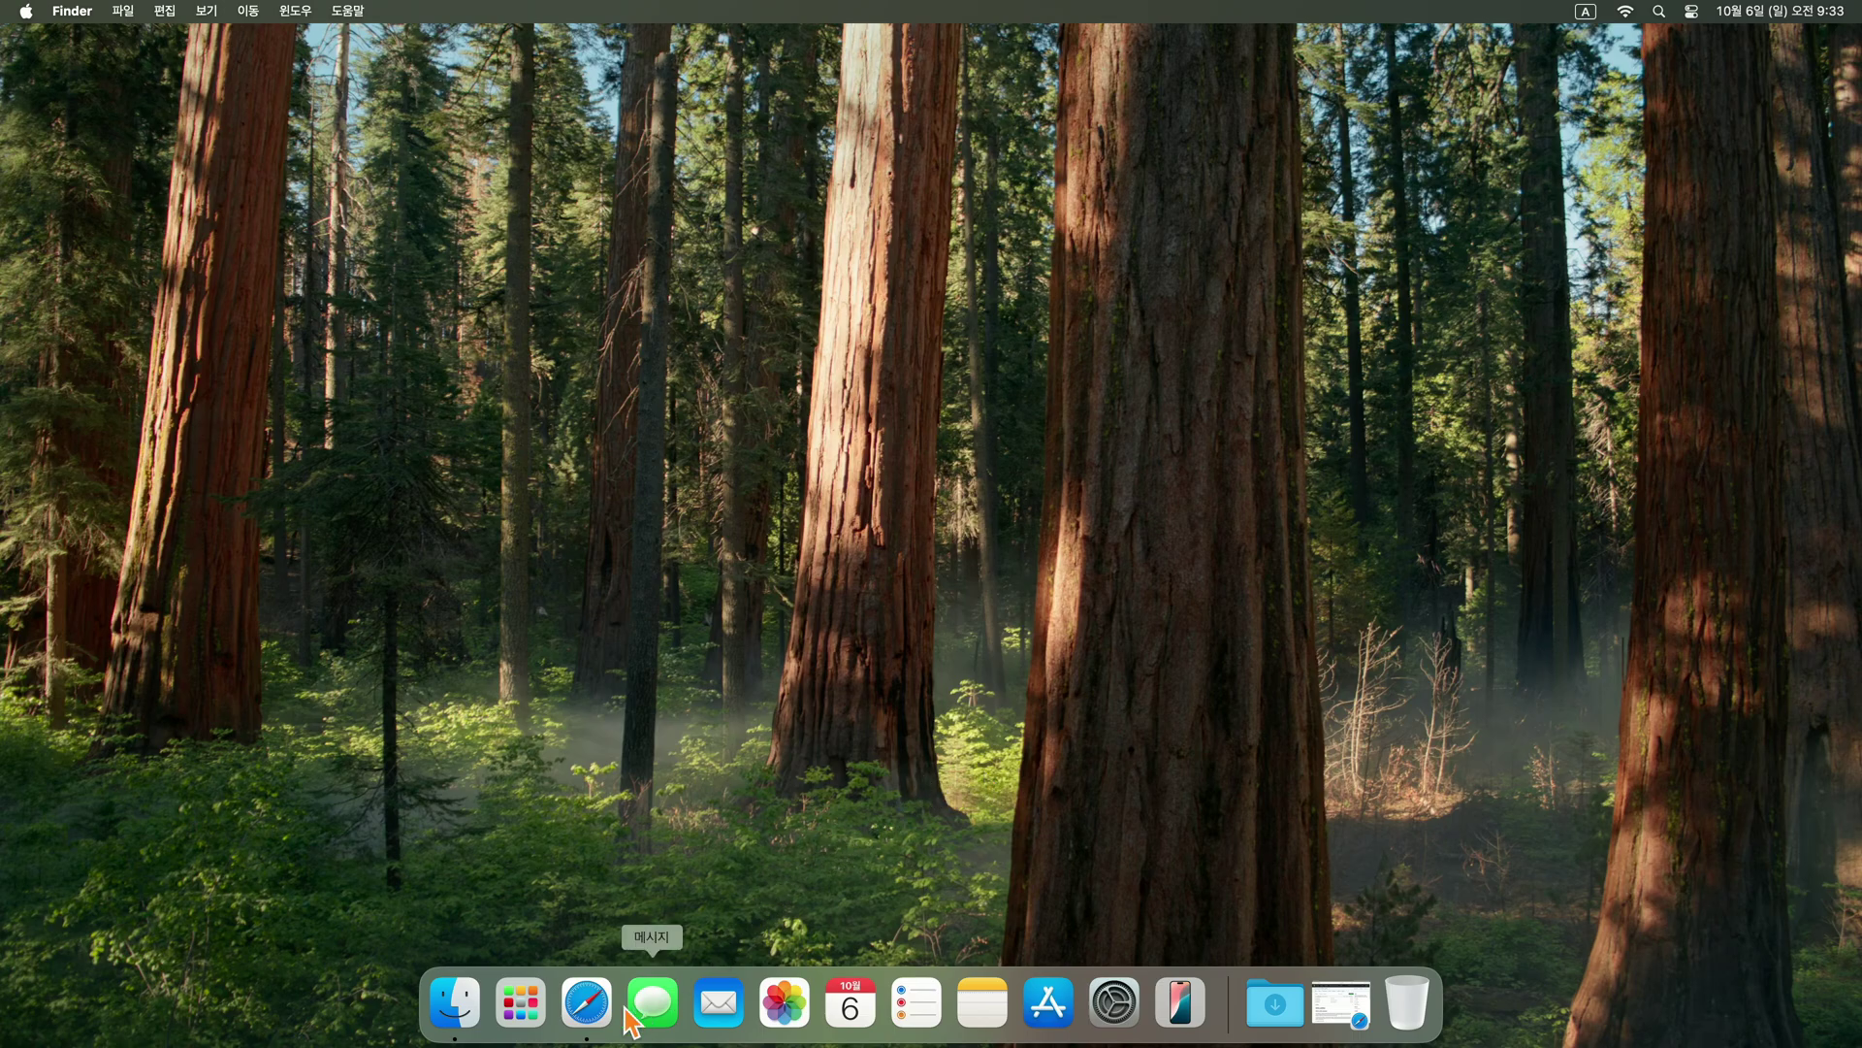
Switch to Safari and download the 24H2_esd2iso GitHub repository as a ZIP, closing the browser window once done
left_click(586, 1002)
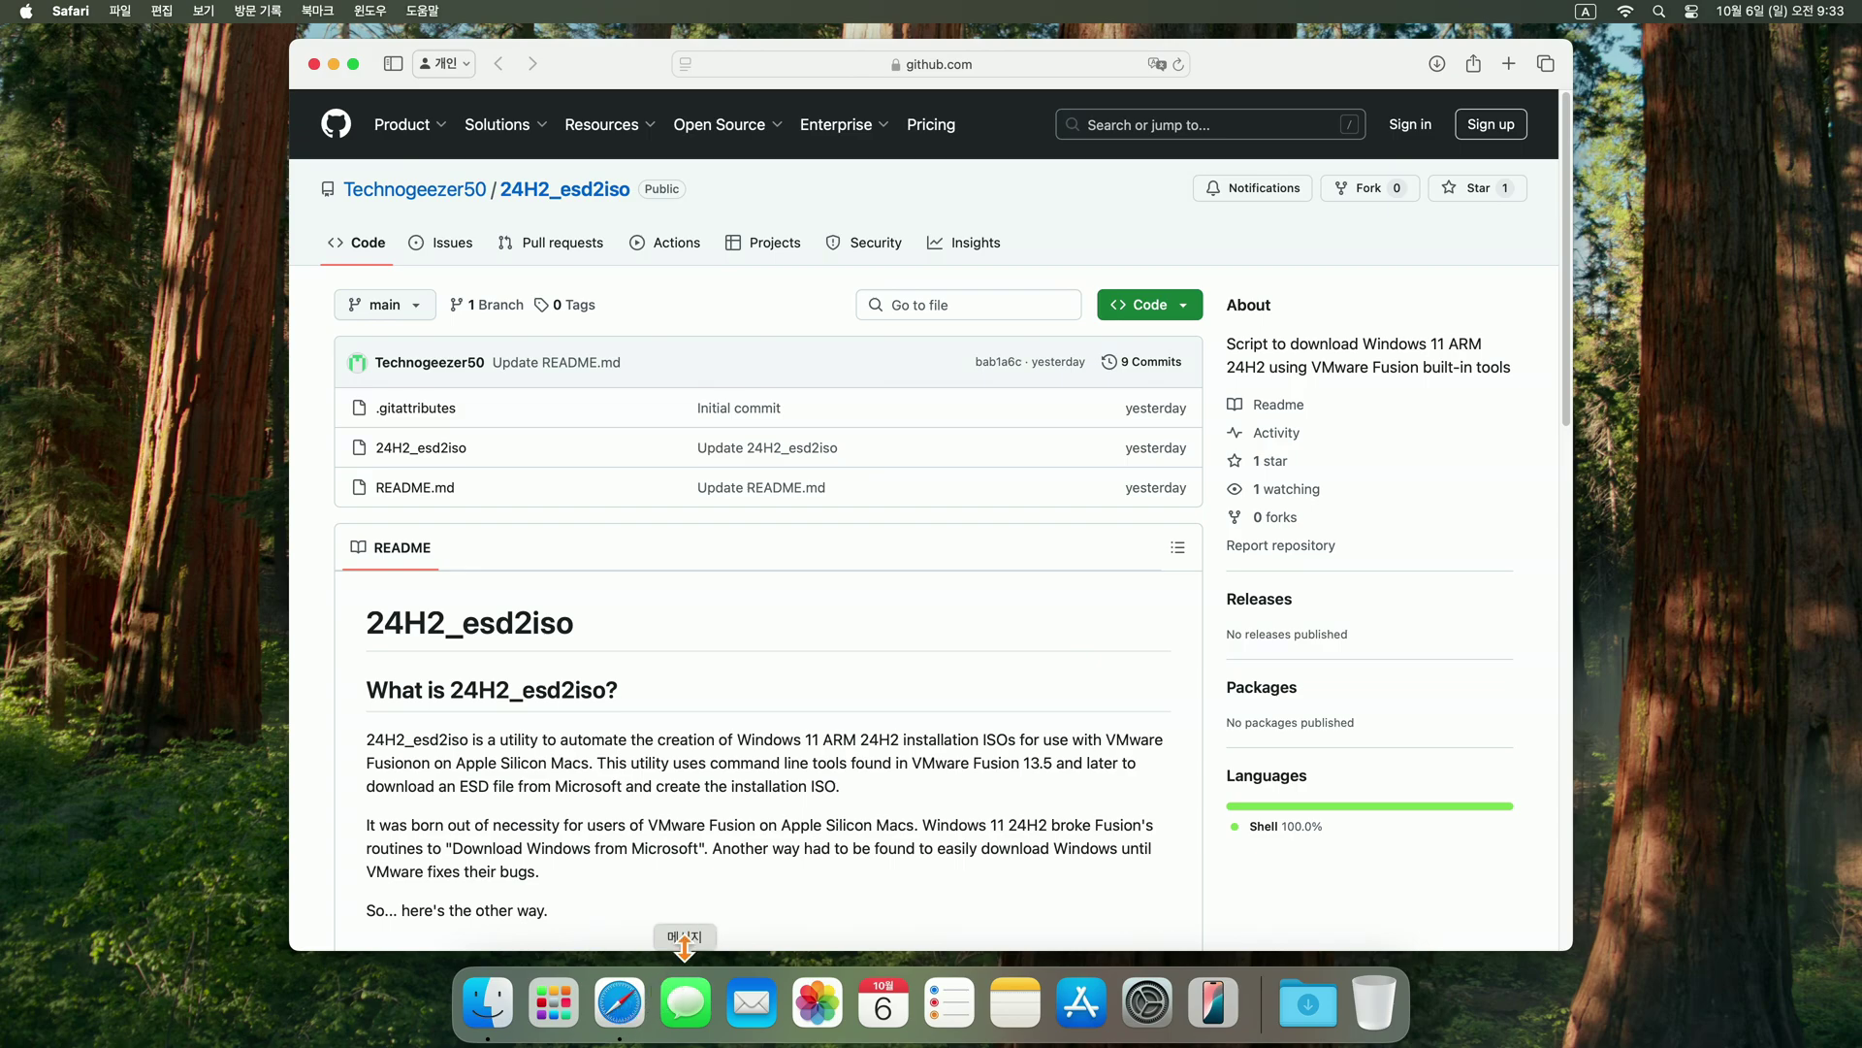
left_click(1146, 308)
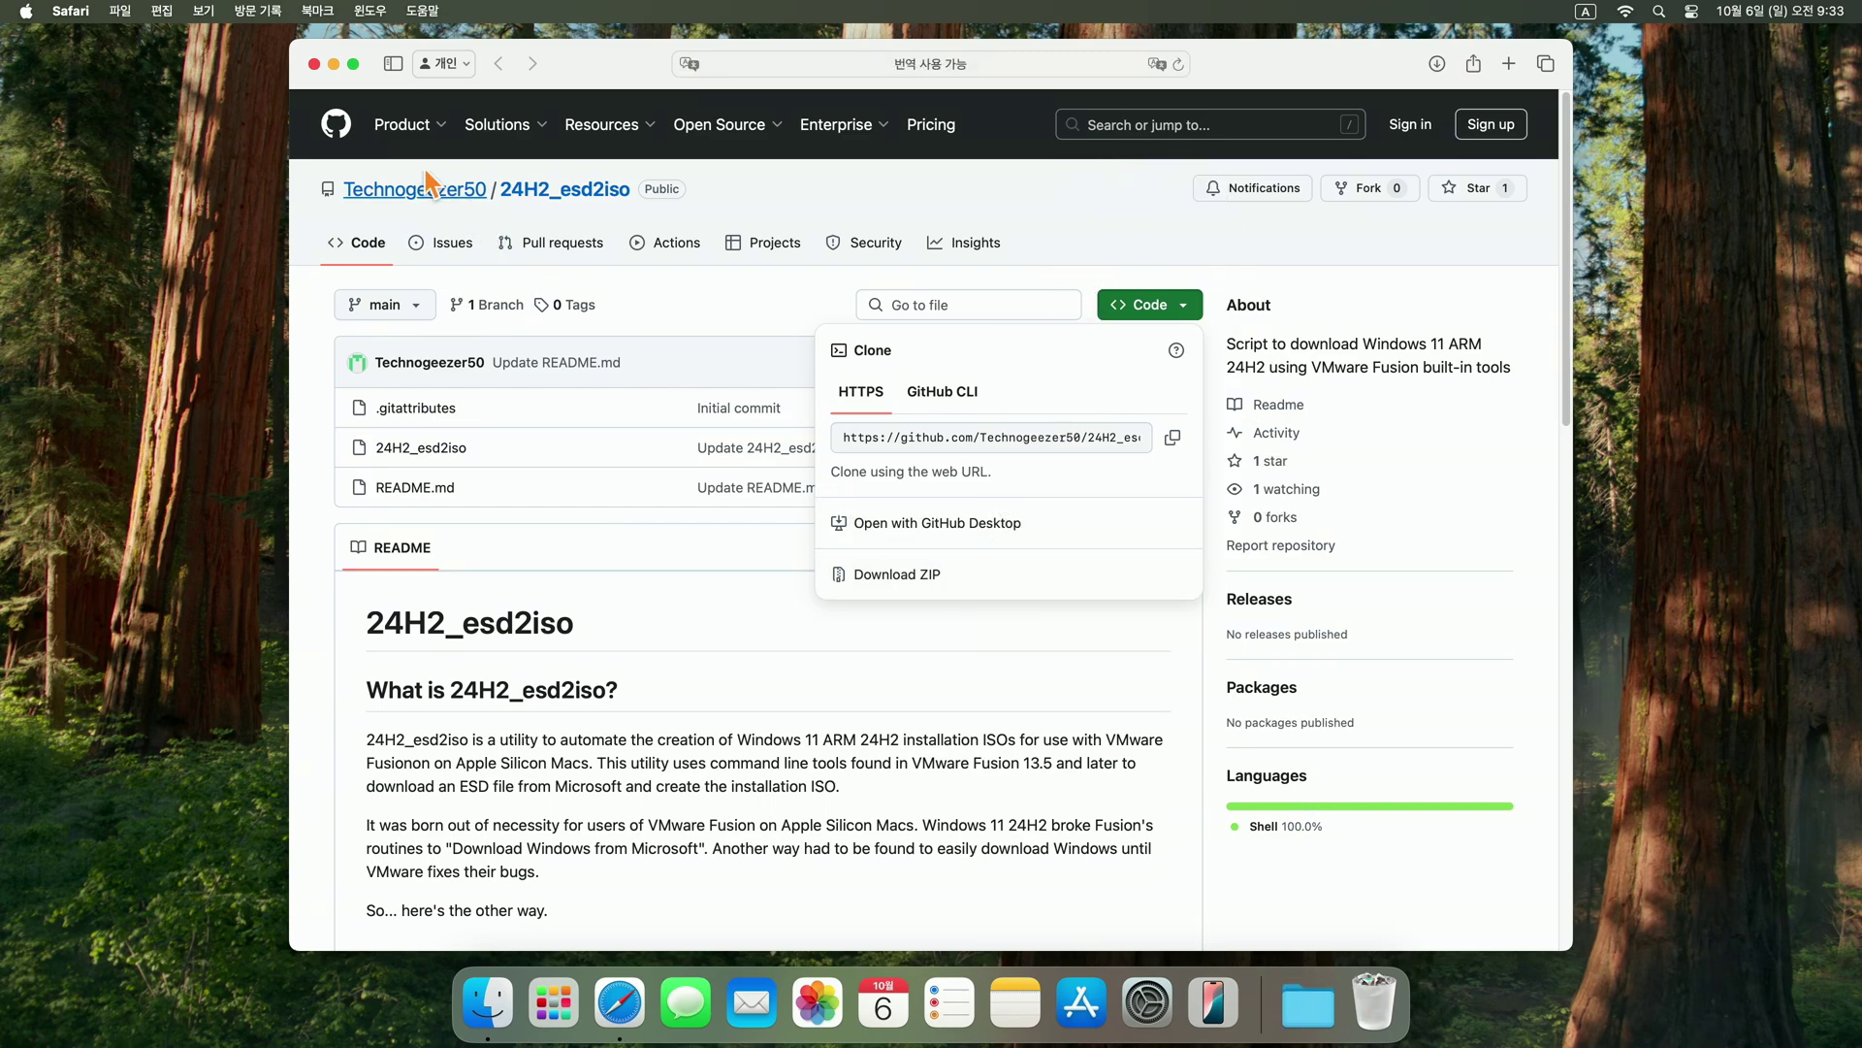
left_click(313, 63)
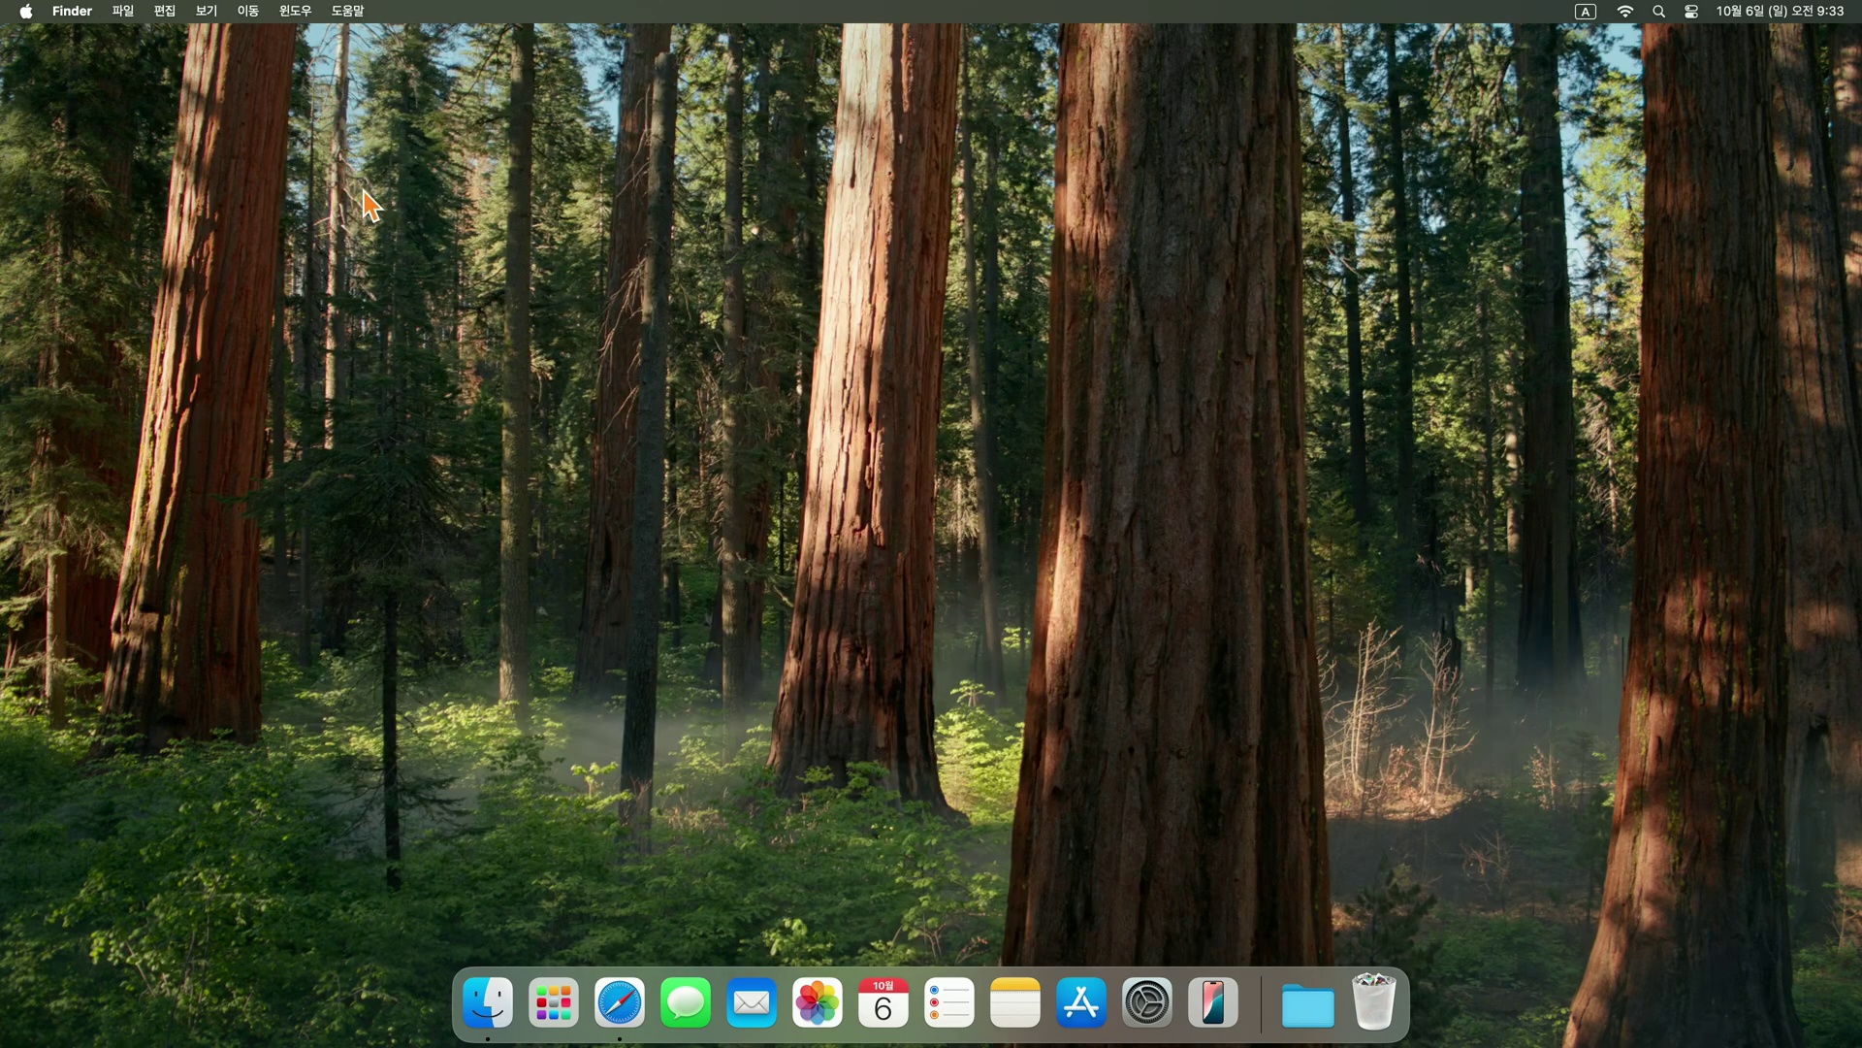
Try to run the 24H2_esd2iso script from the 24H2_esd2iso-main folder in Downloads, keeping the file instead of moving it to the trash
left_click(487, 999)
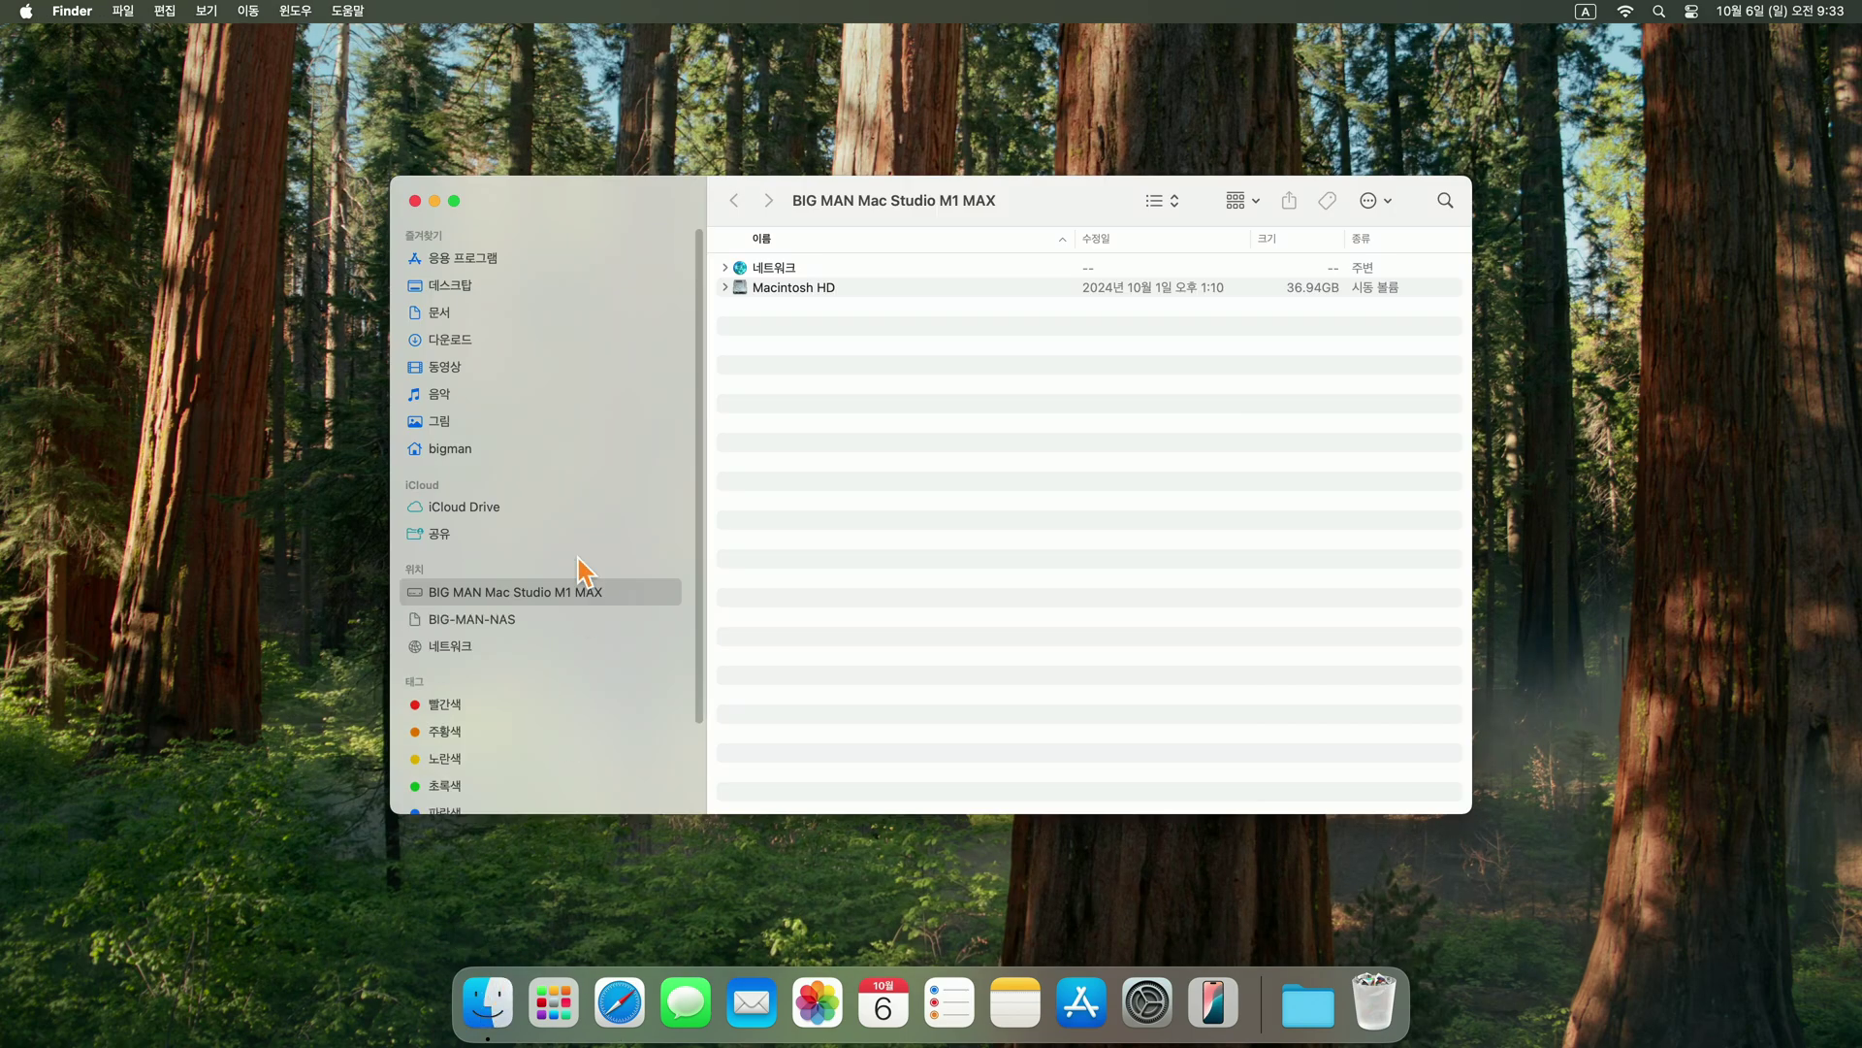
left_click(565, 340)
double_click(774, 272)
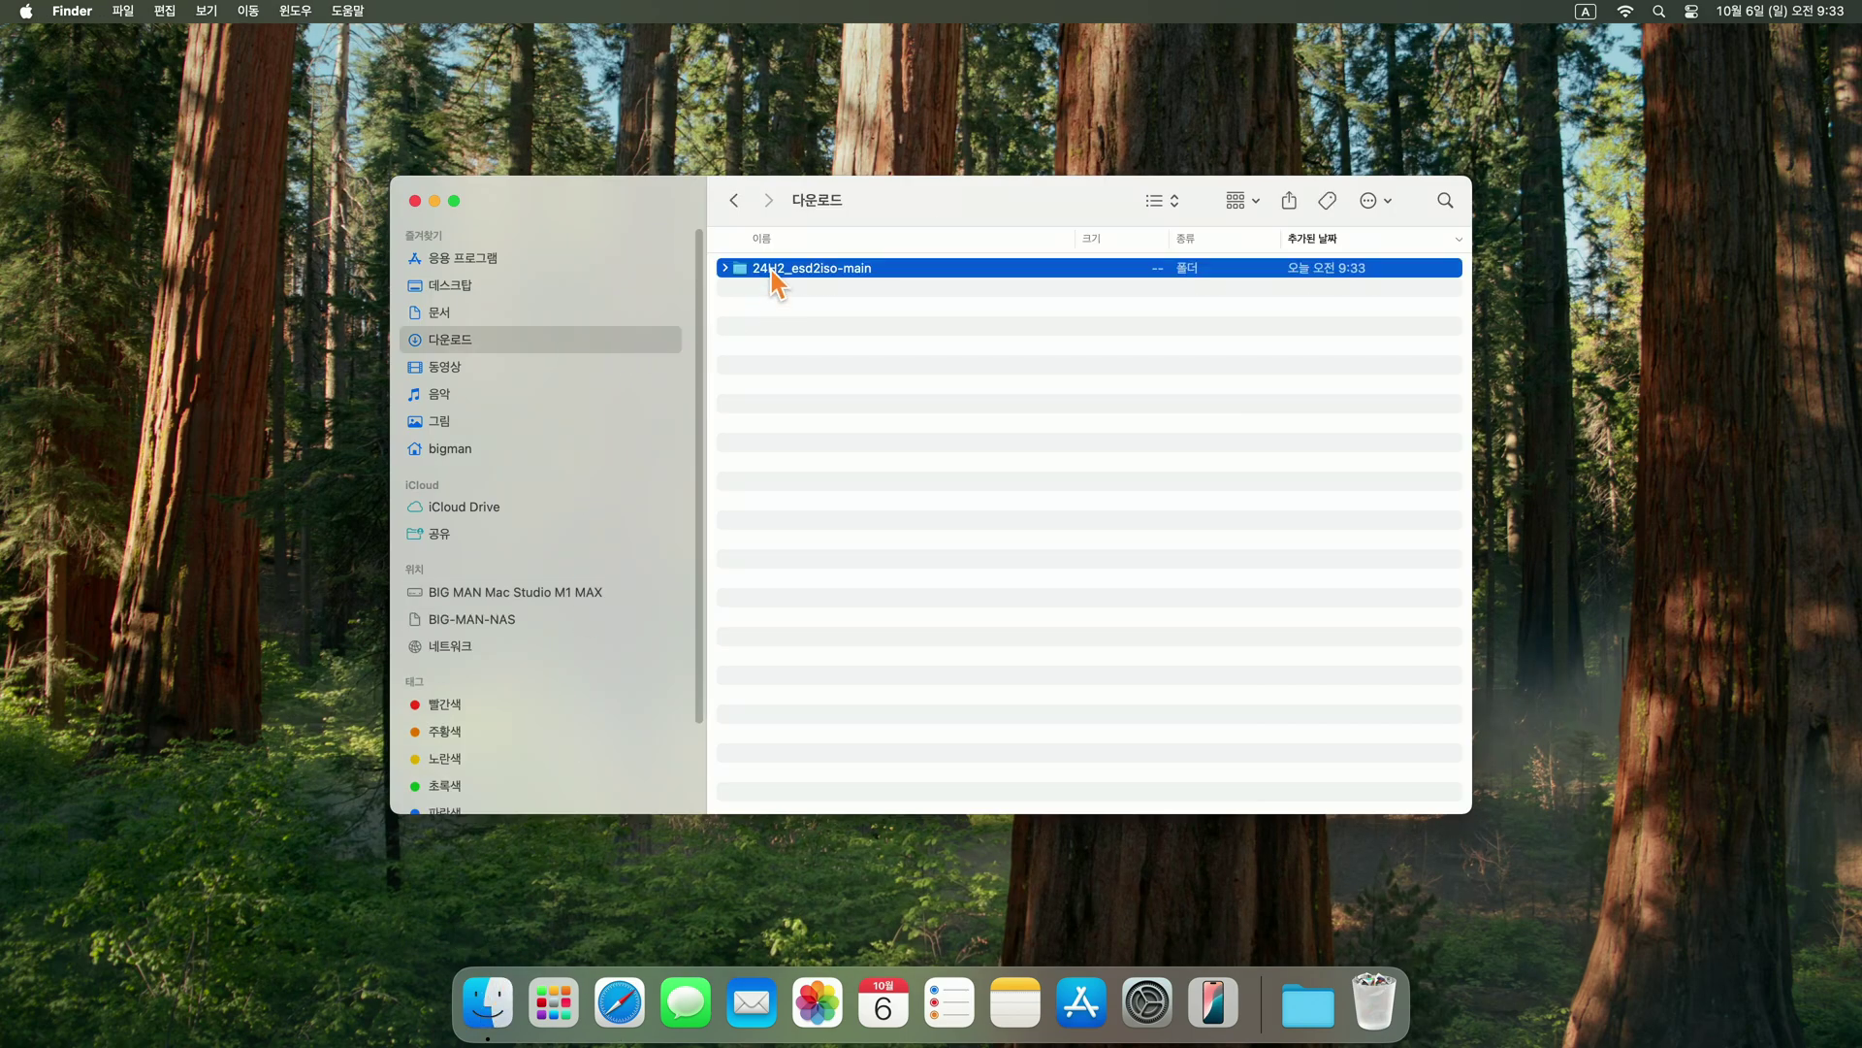
left_click(777, 272)
double_click(774, 272)
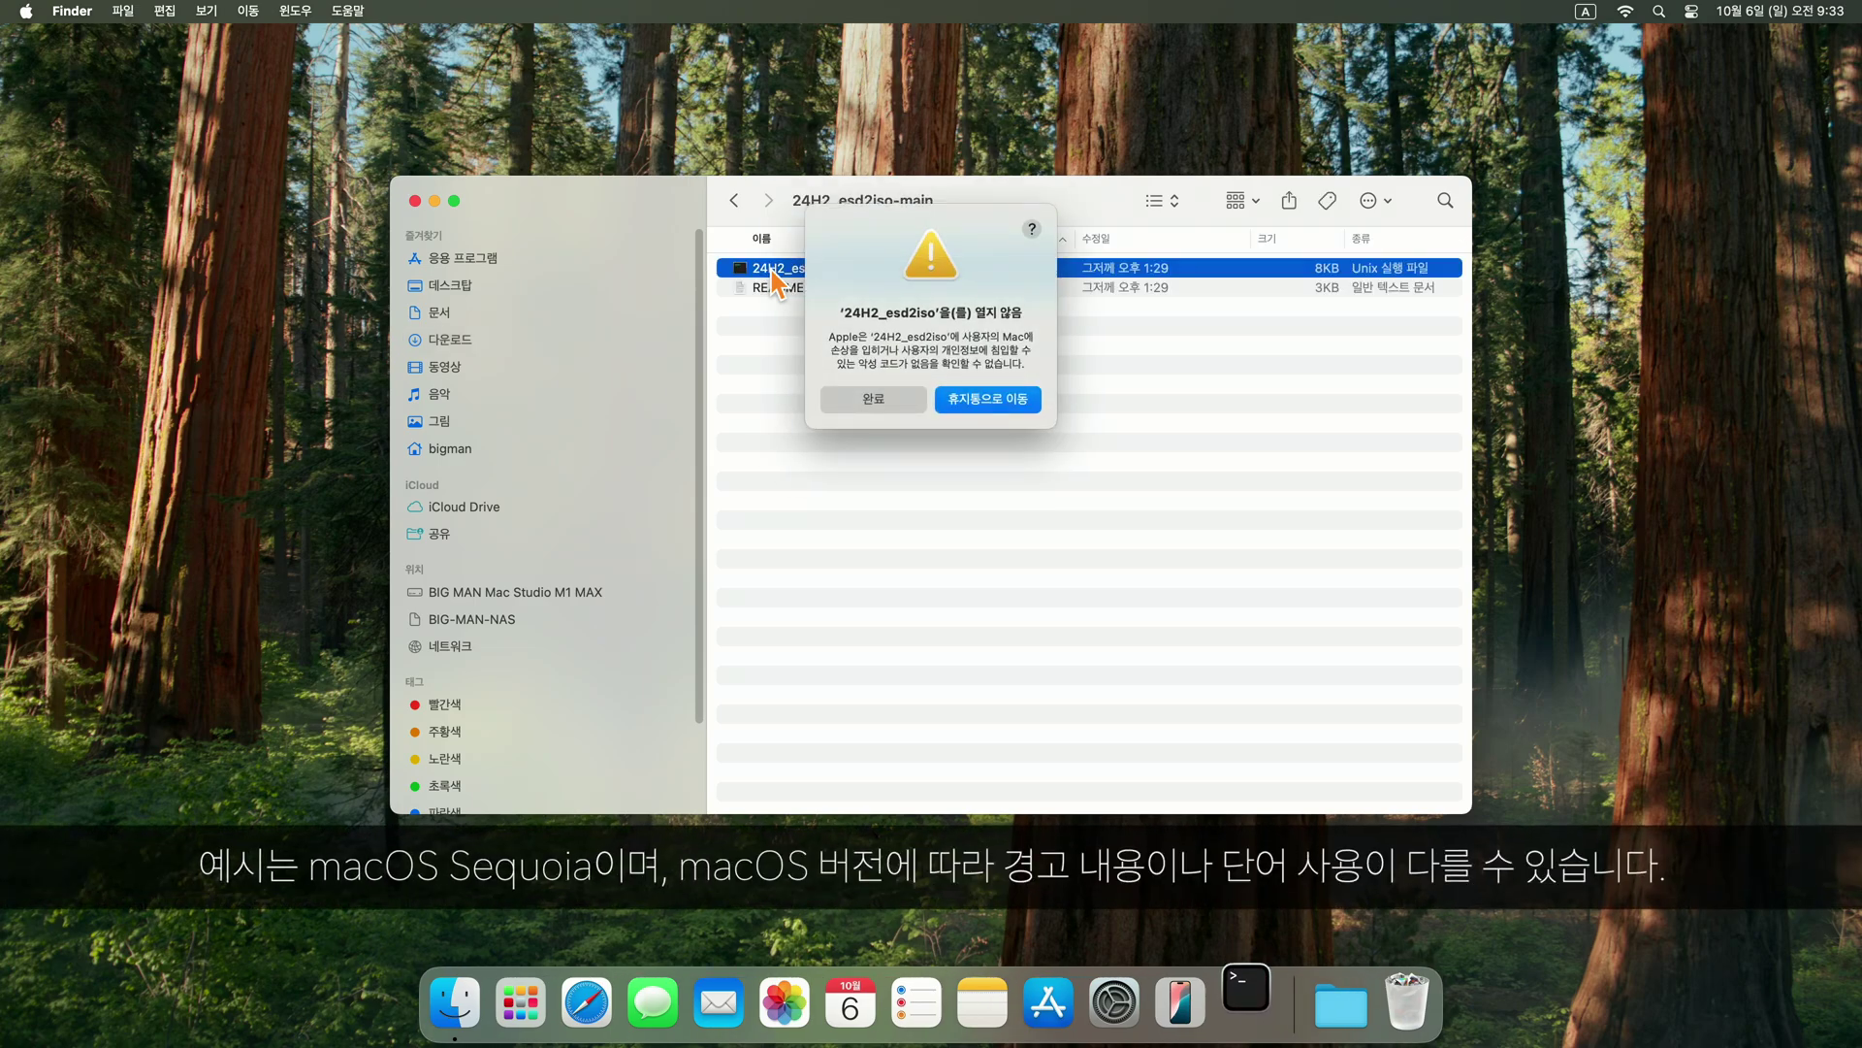
left_click(889, 398)
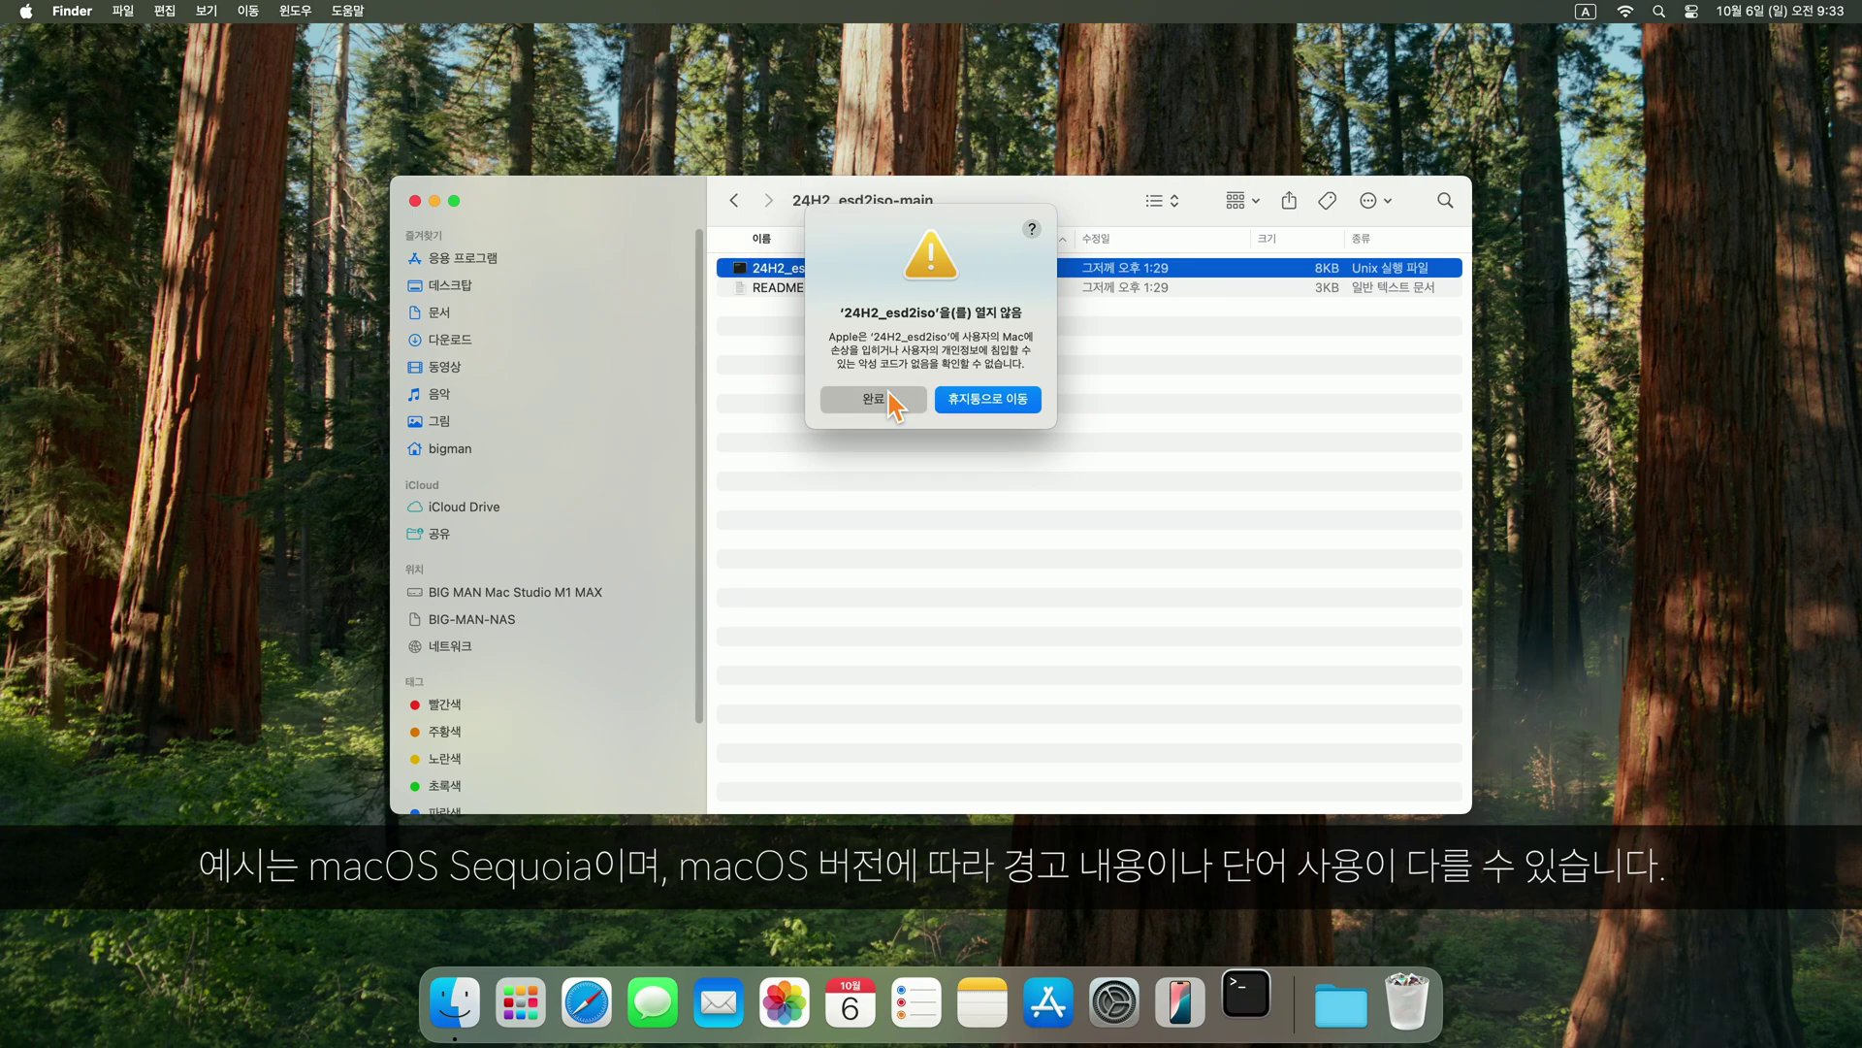
left_click(414, 201)
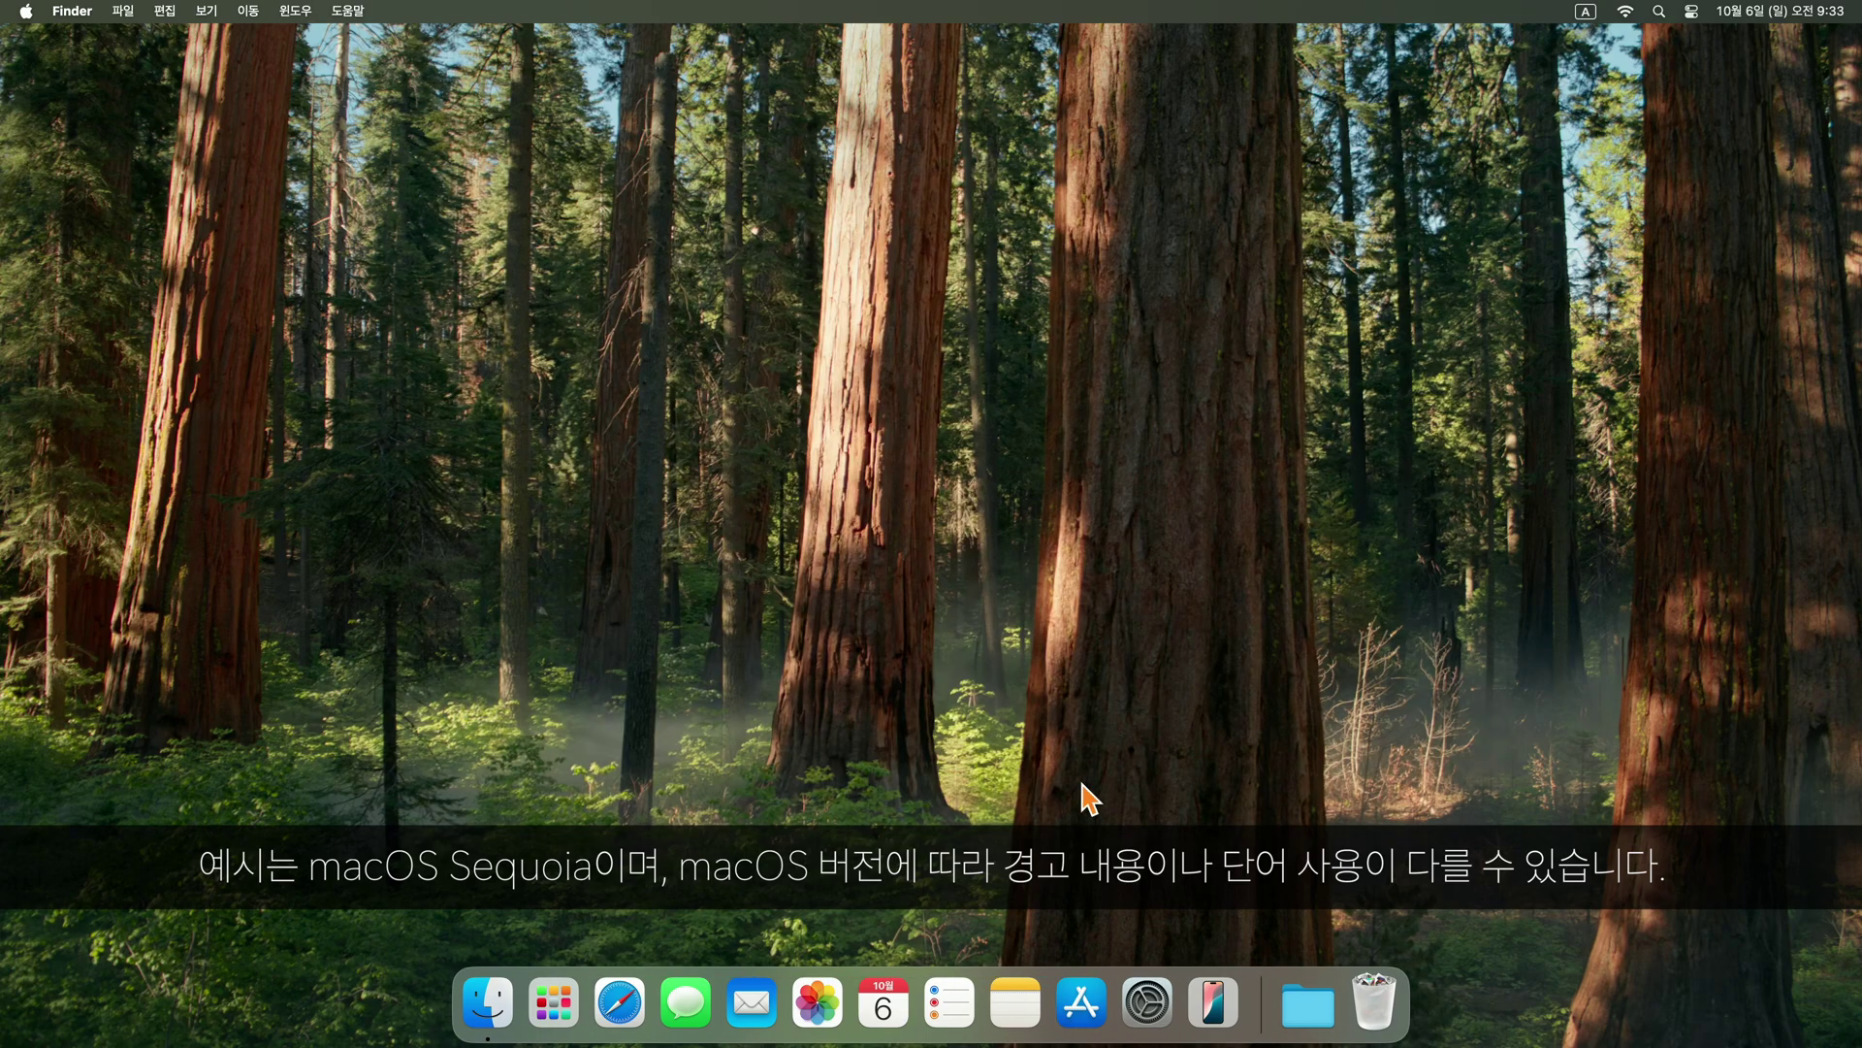
Allow the blocked 24H2_esd2iso script to open anyway in the Privacy & Security settings, authorizing with the administrator password
left_click(1148, 1002)
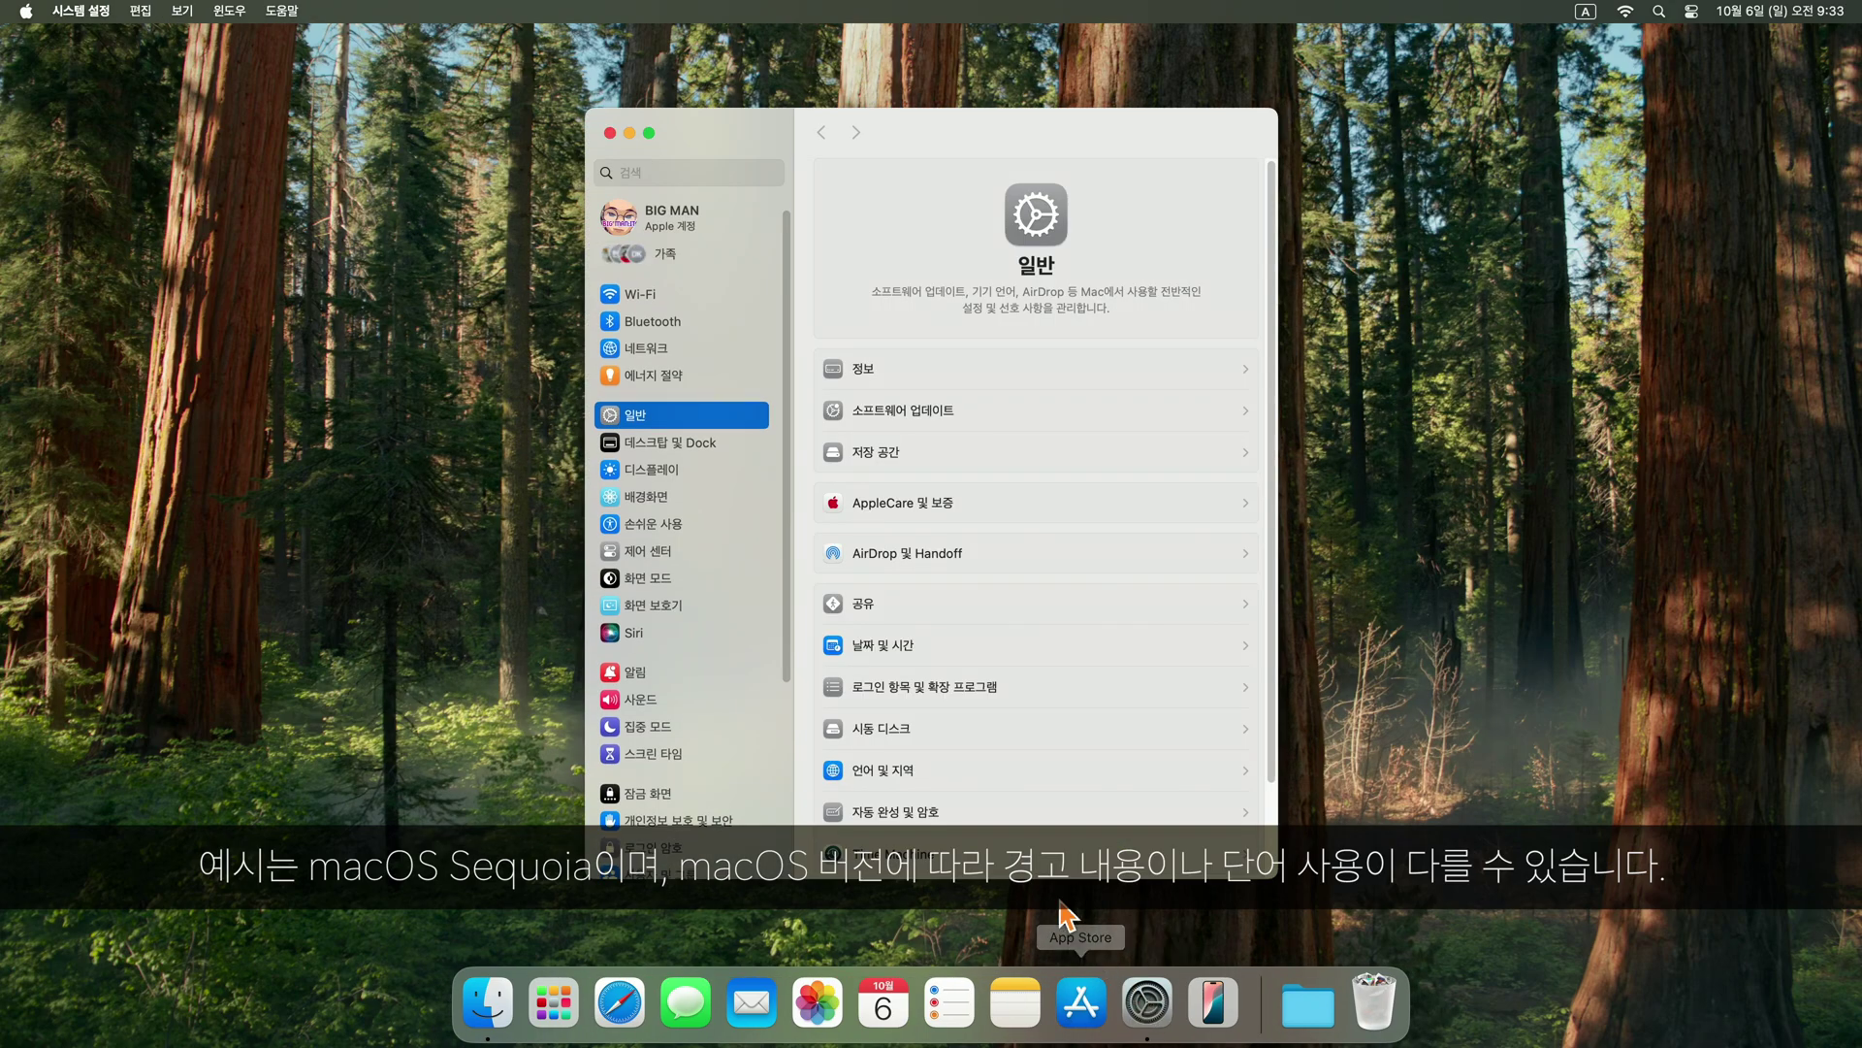
scroll(790, 641, "down", 5)
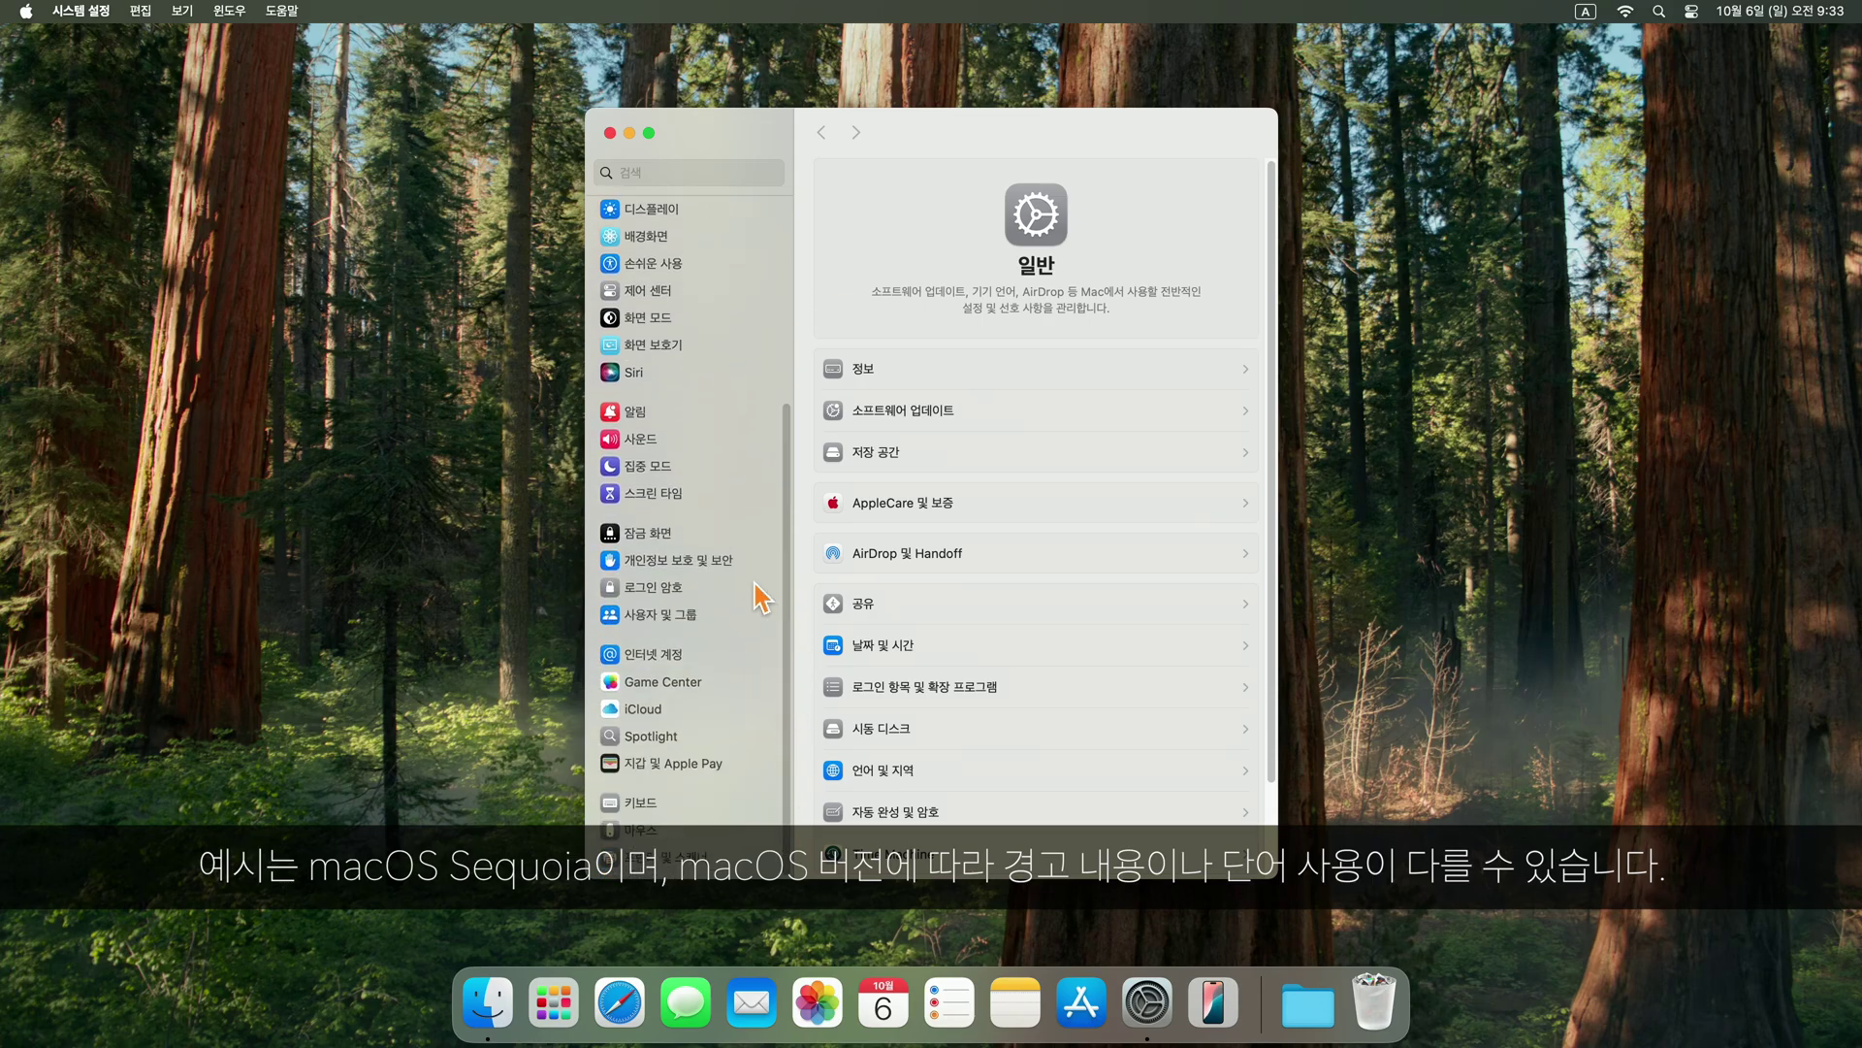
left_click(729, 563)
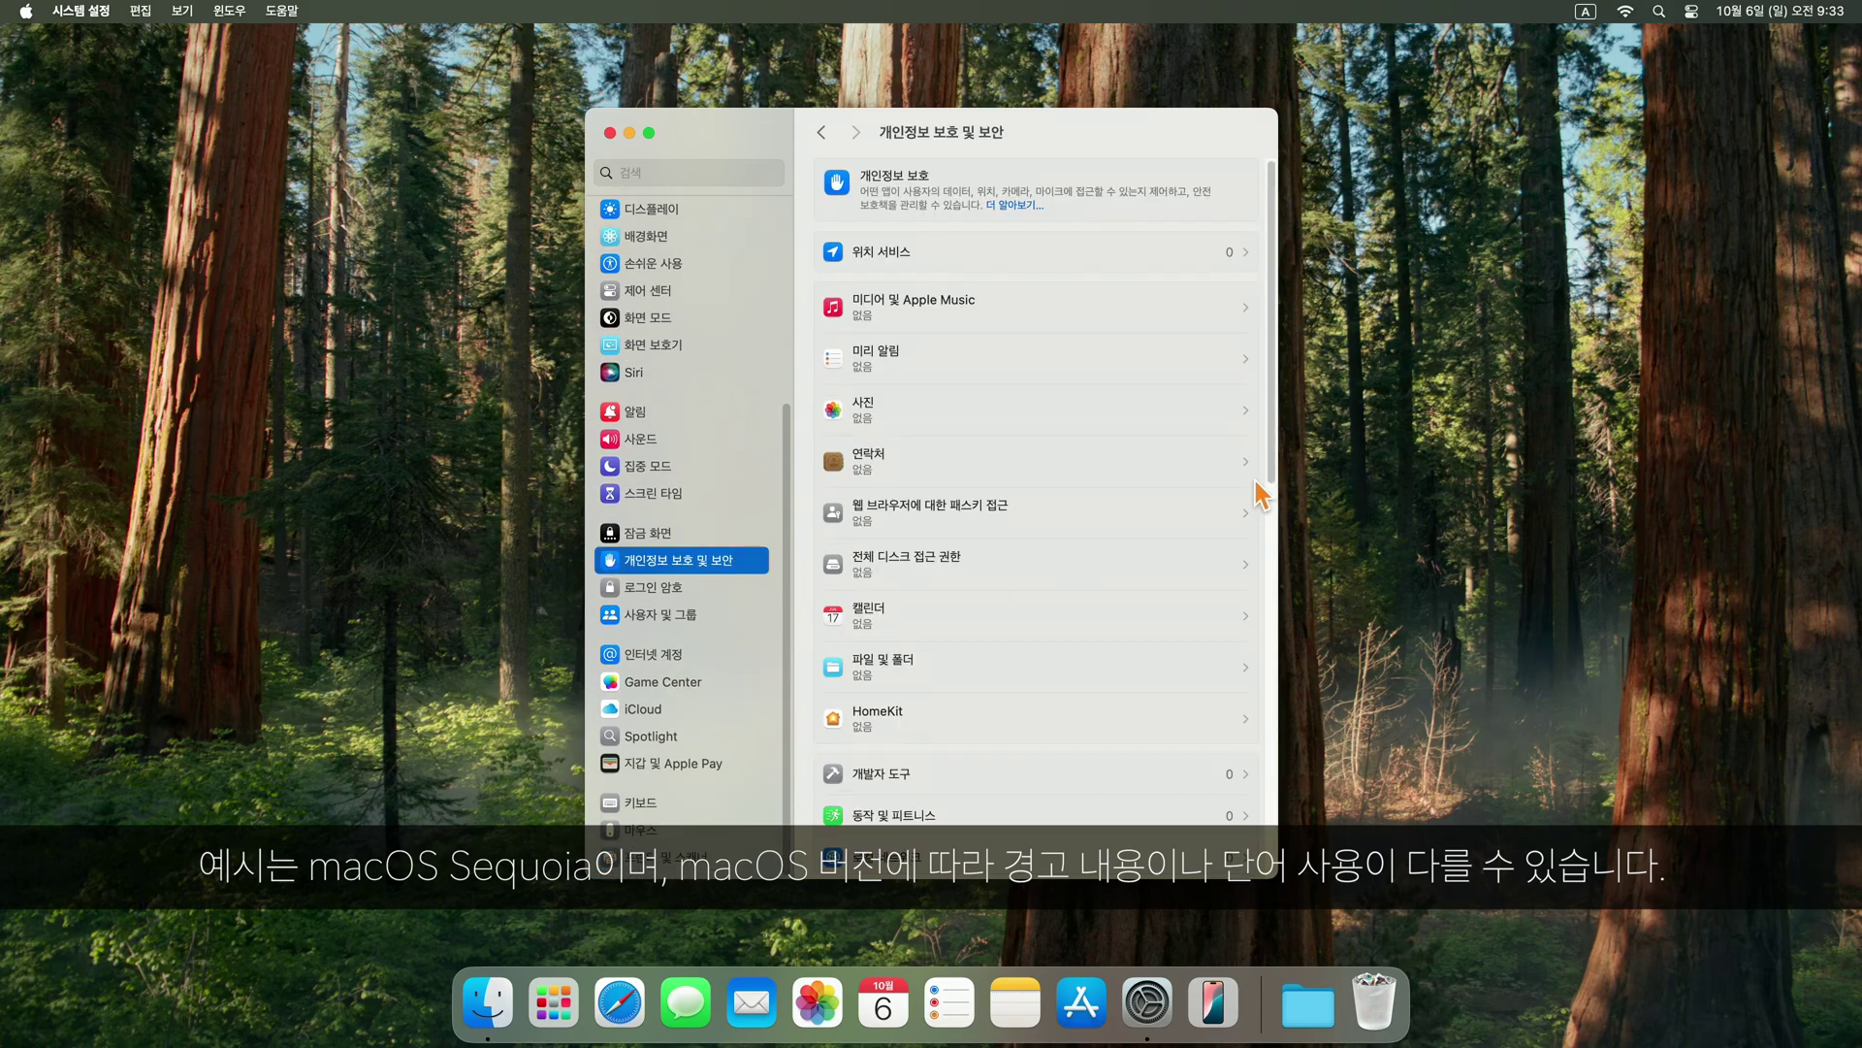
scroll(1259, 495, "down", 10)
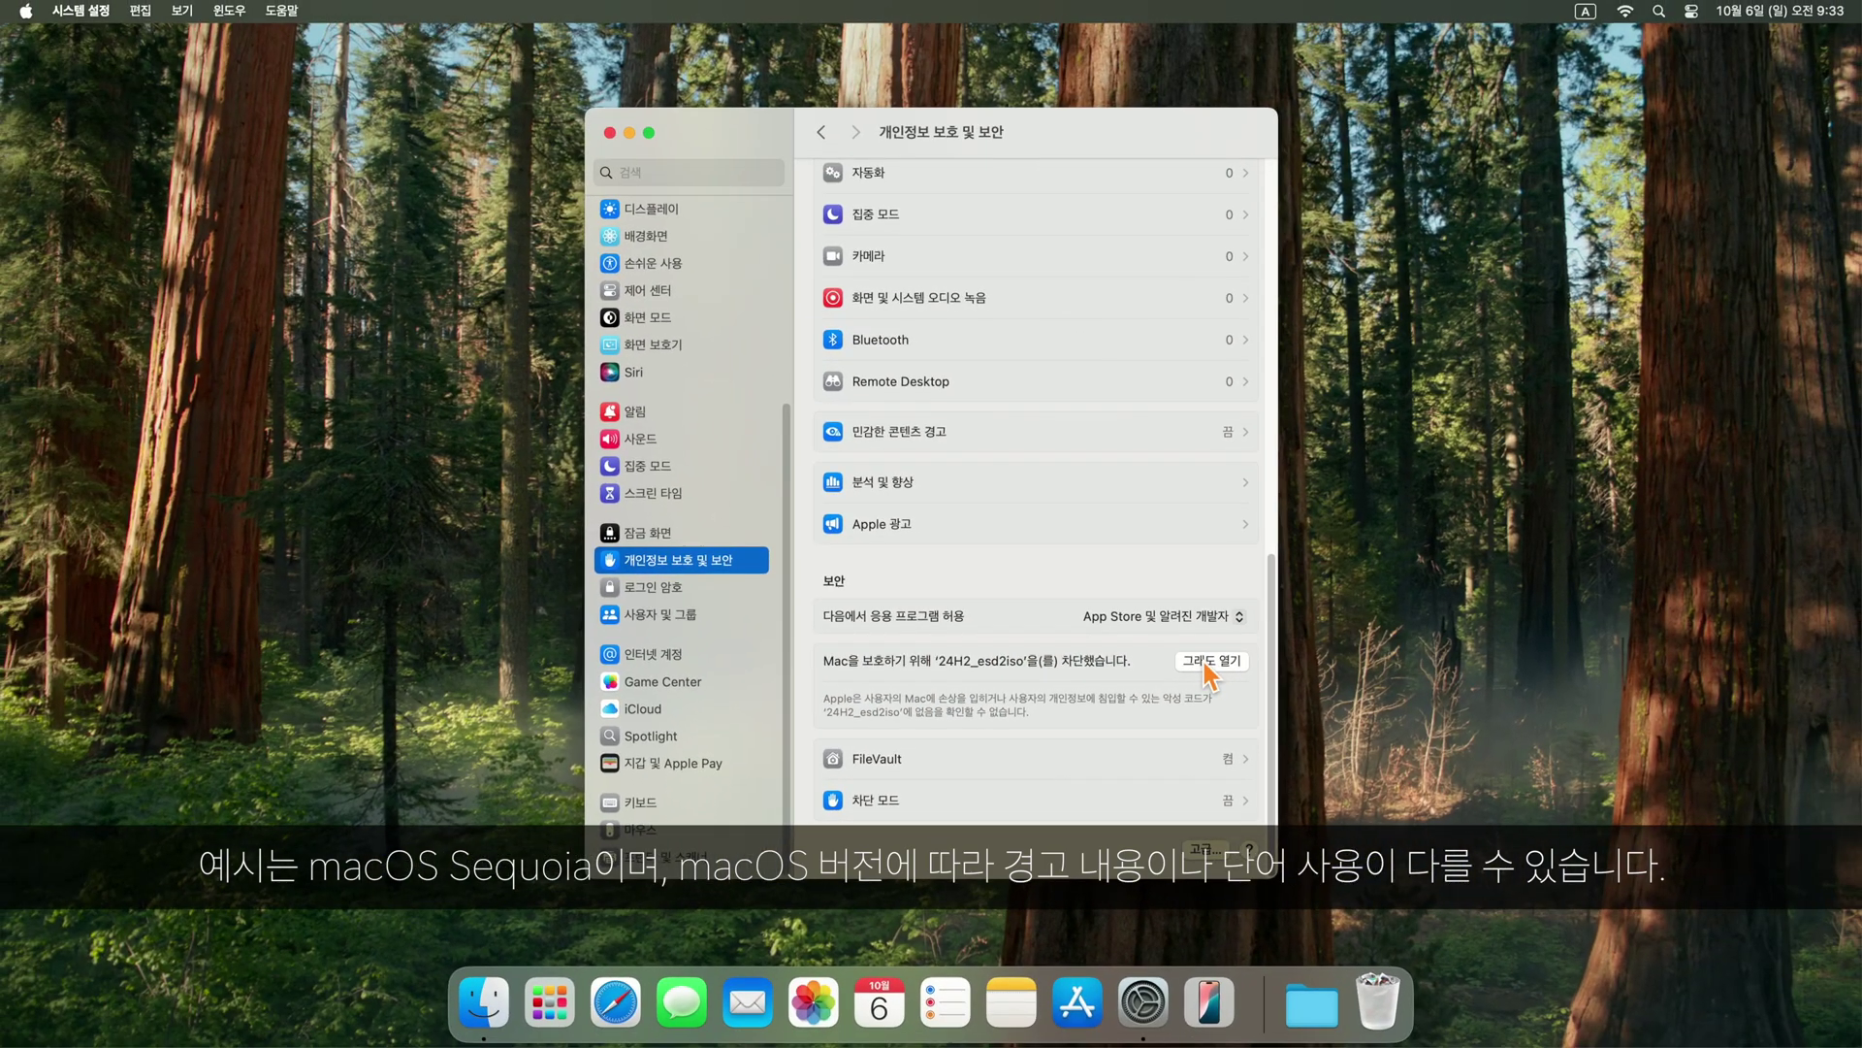
left_click(1208, 661)
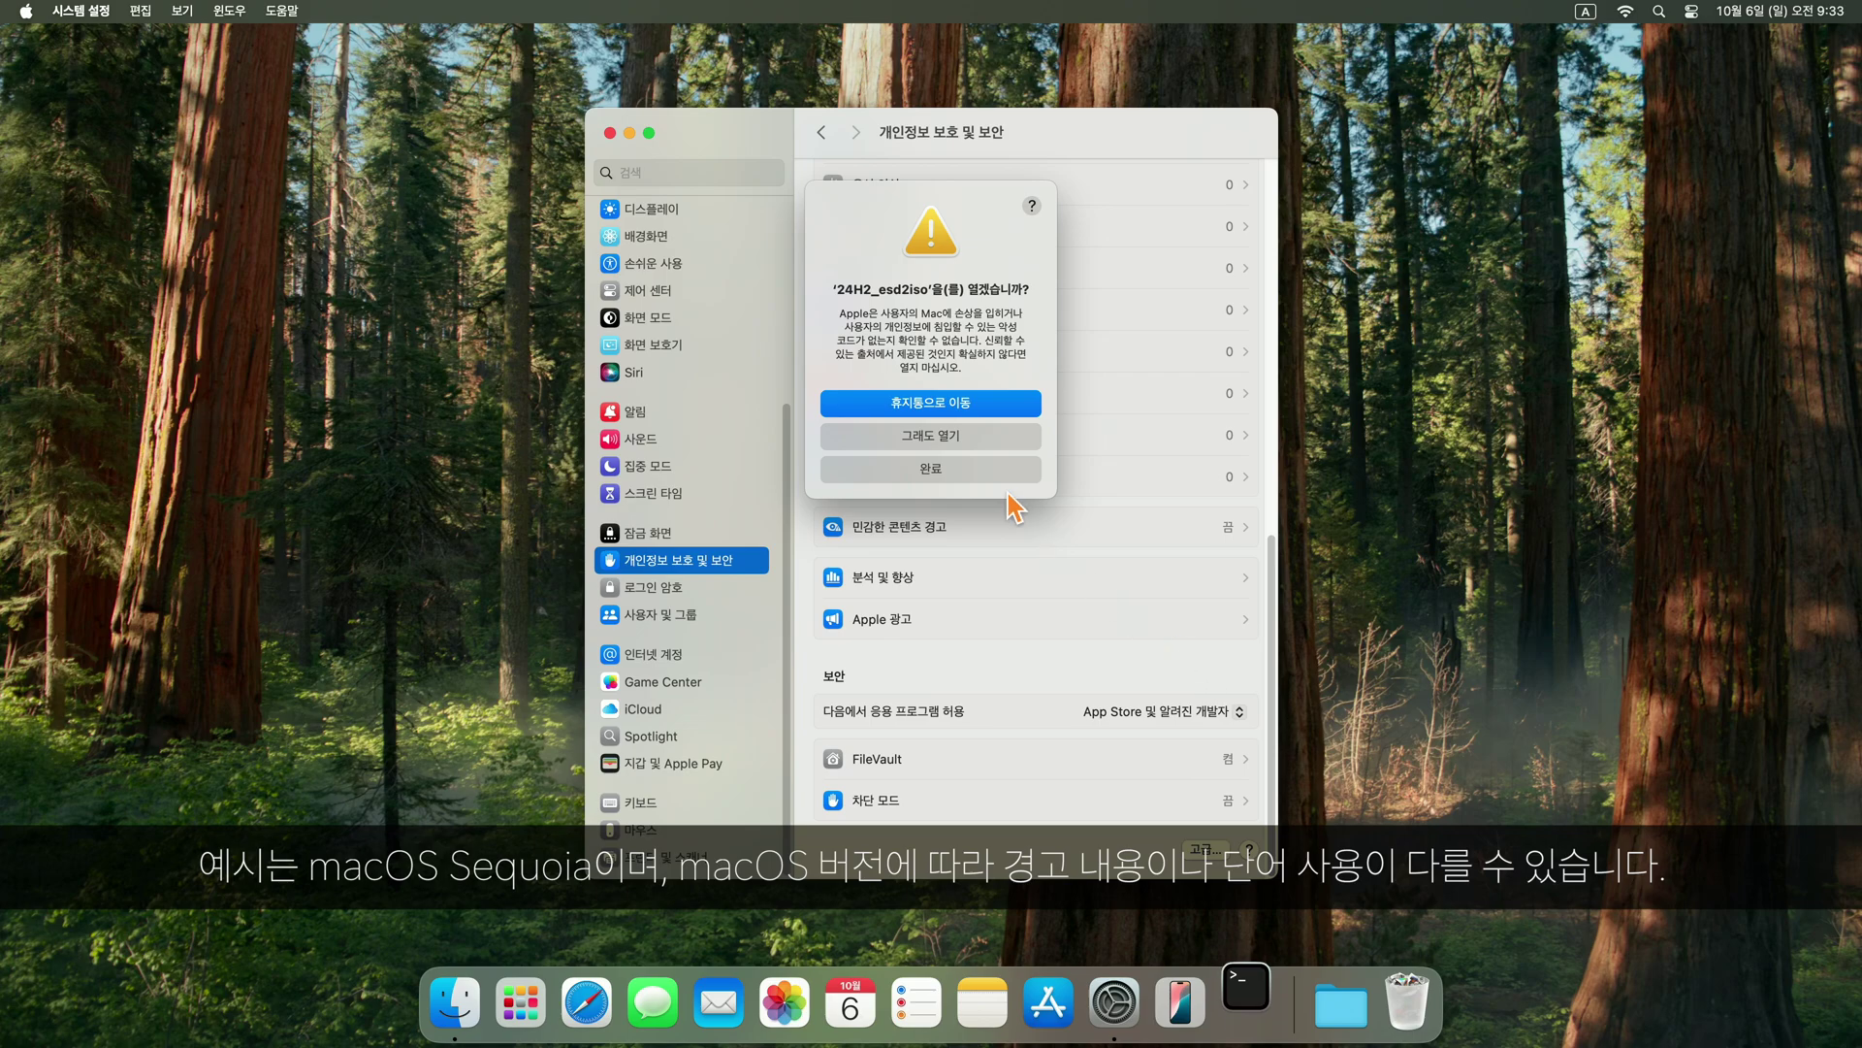
left_click(972, 436)
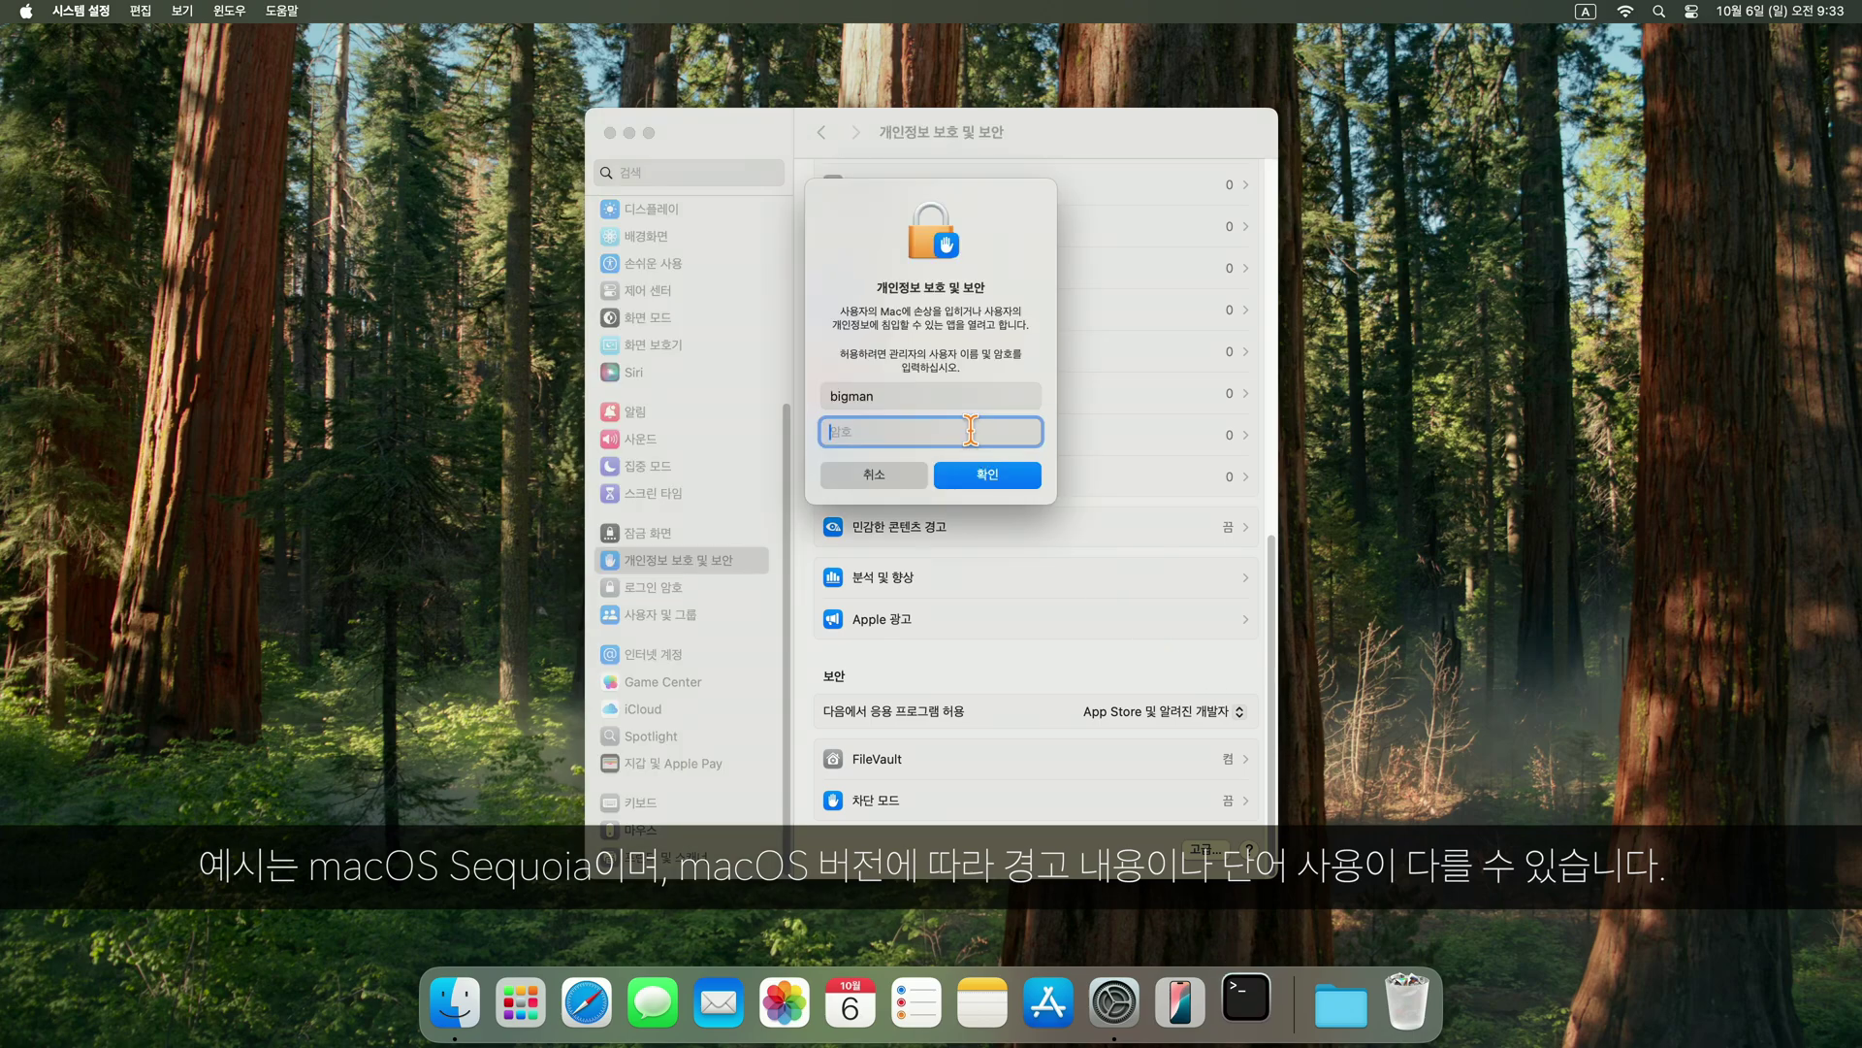
type("****")
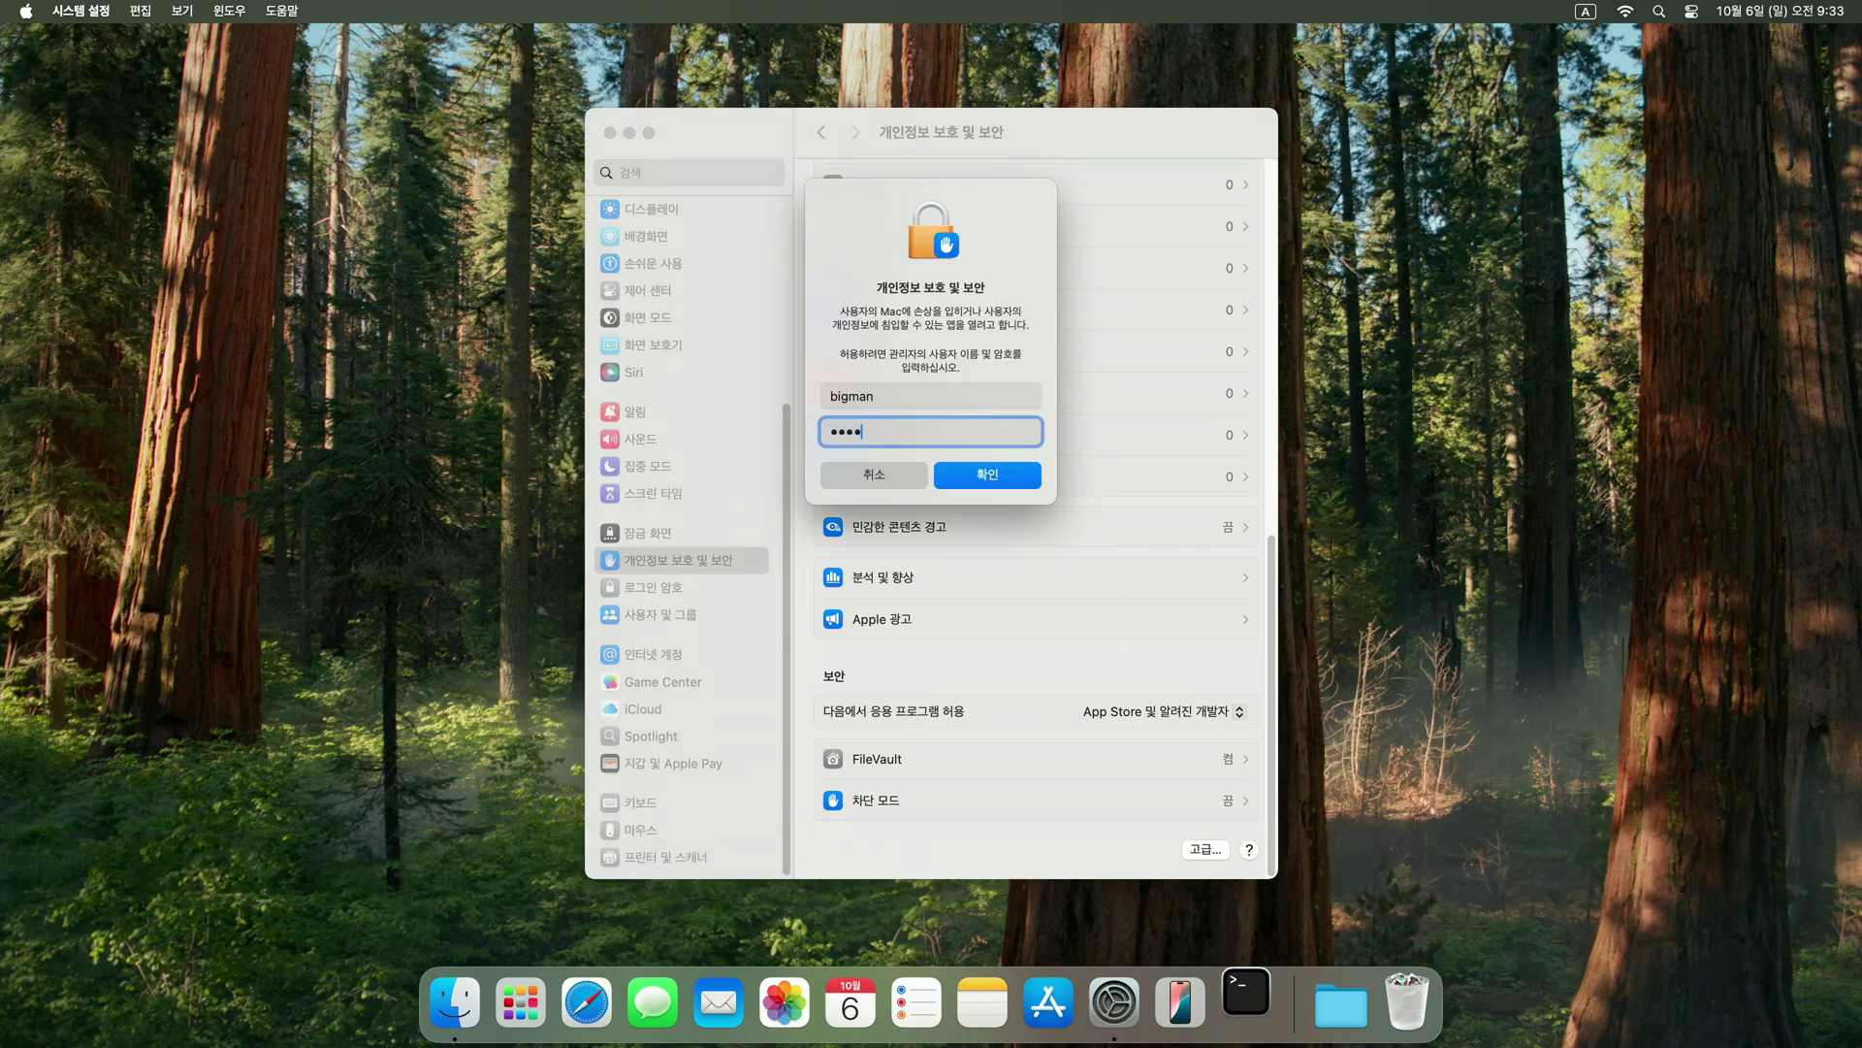
left_click(988, 474)
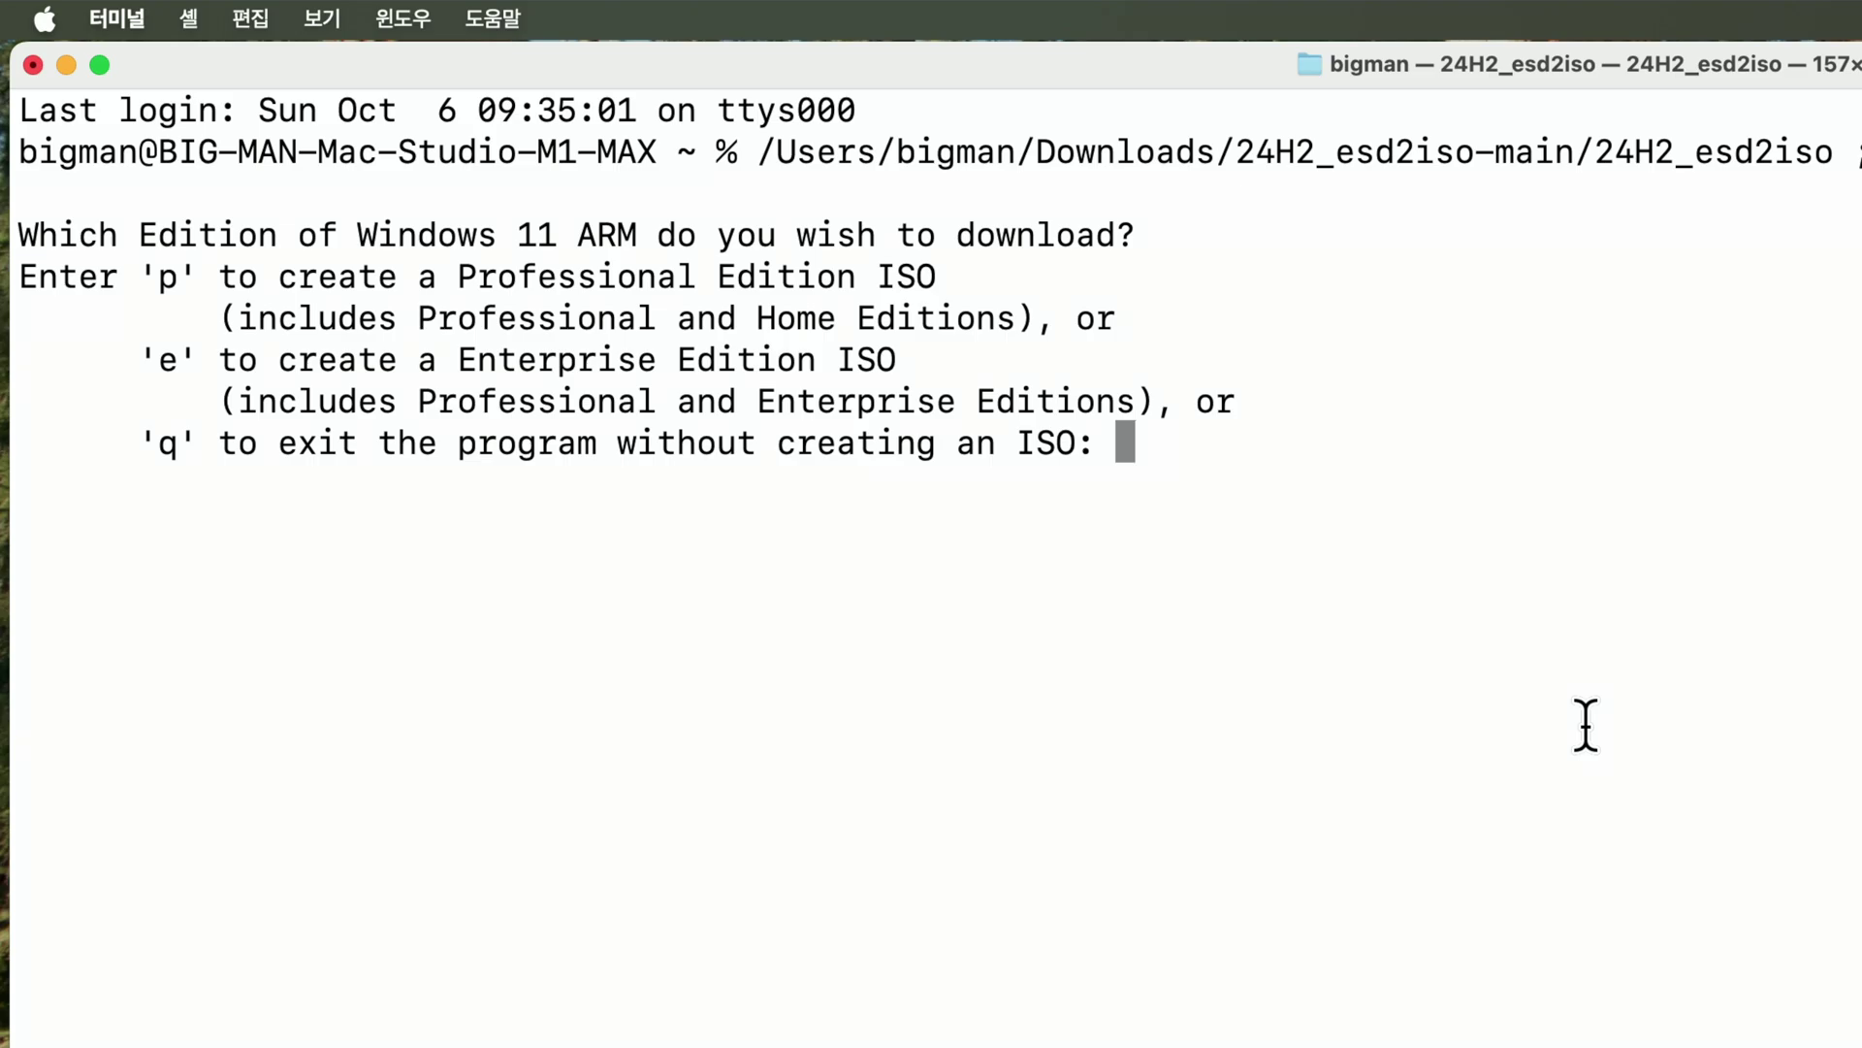
Create a Windows 11 ARM Professional Edition ISO (p) with the language tag ko-kr and quit Terminal once it completes
type("p")
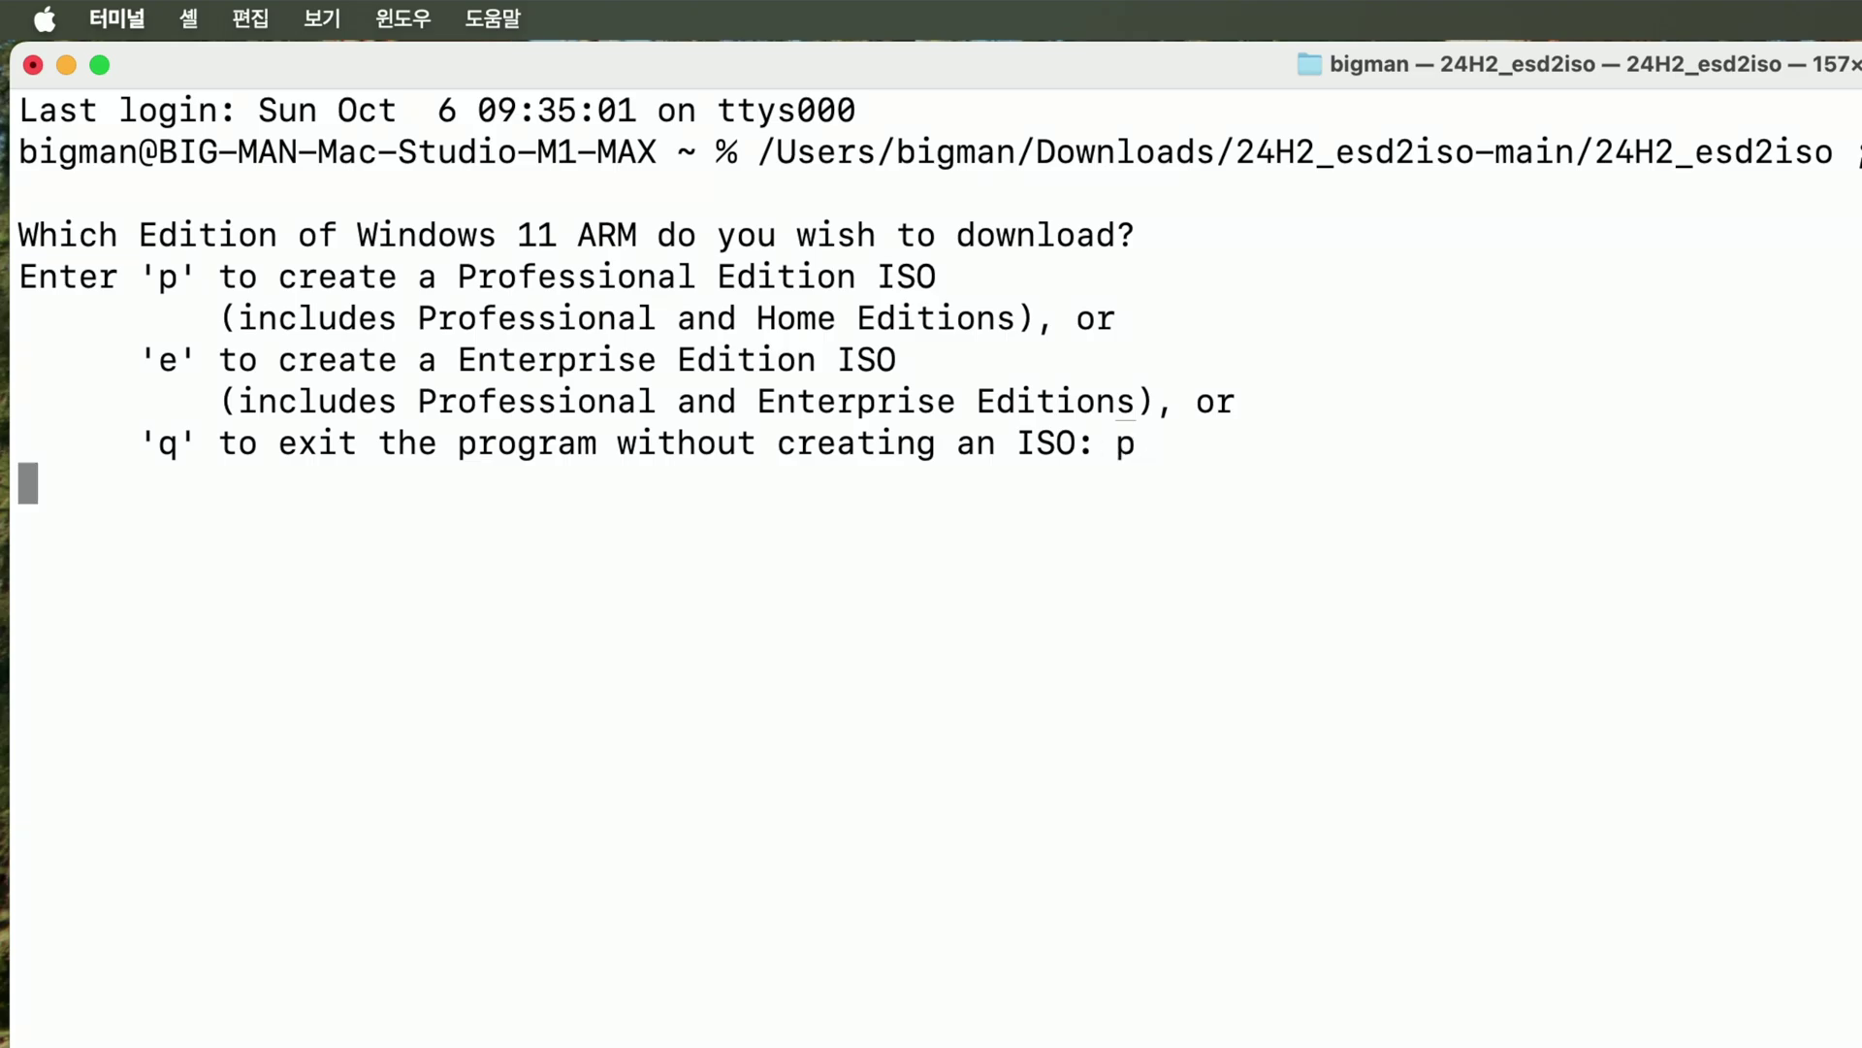
key("Return")
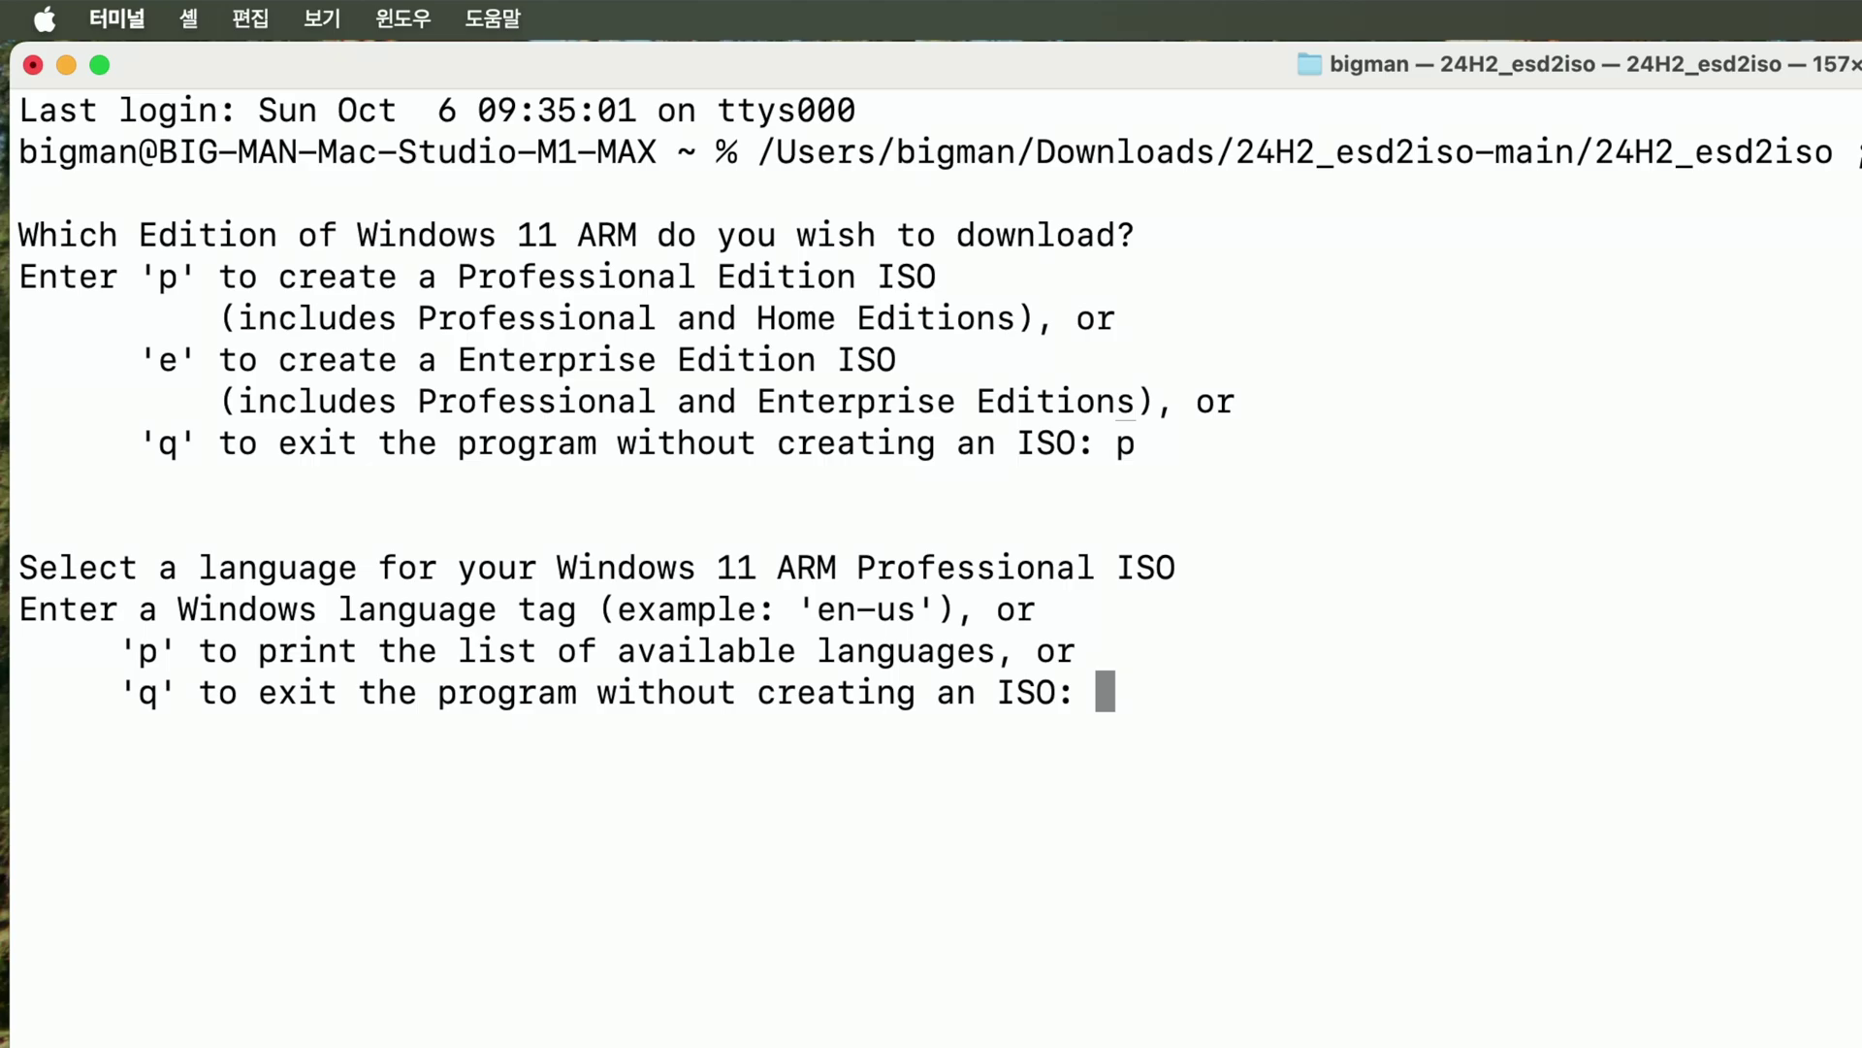
type("ko-kr")
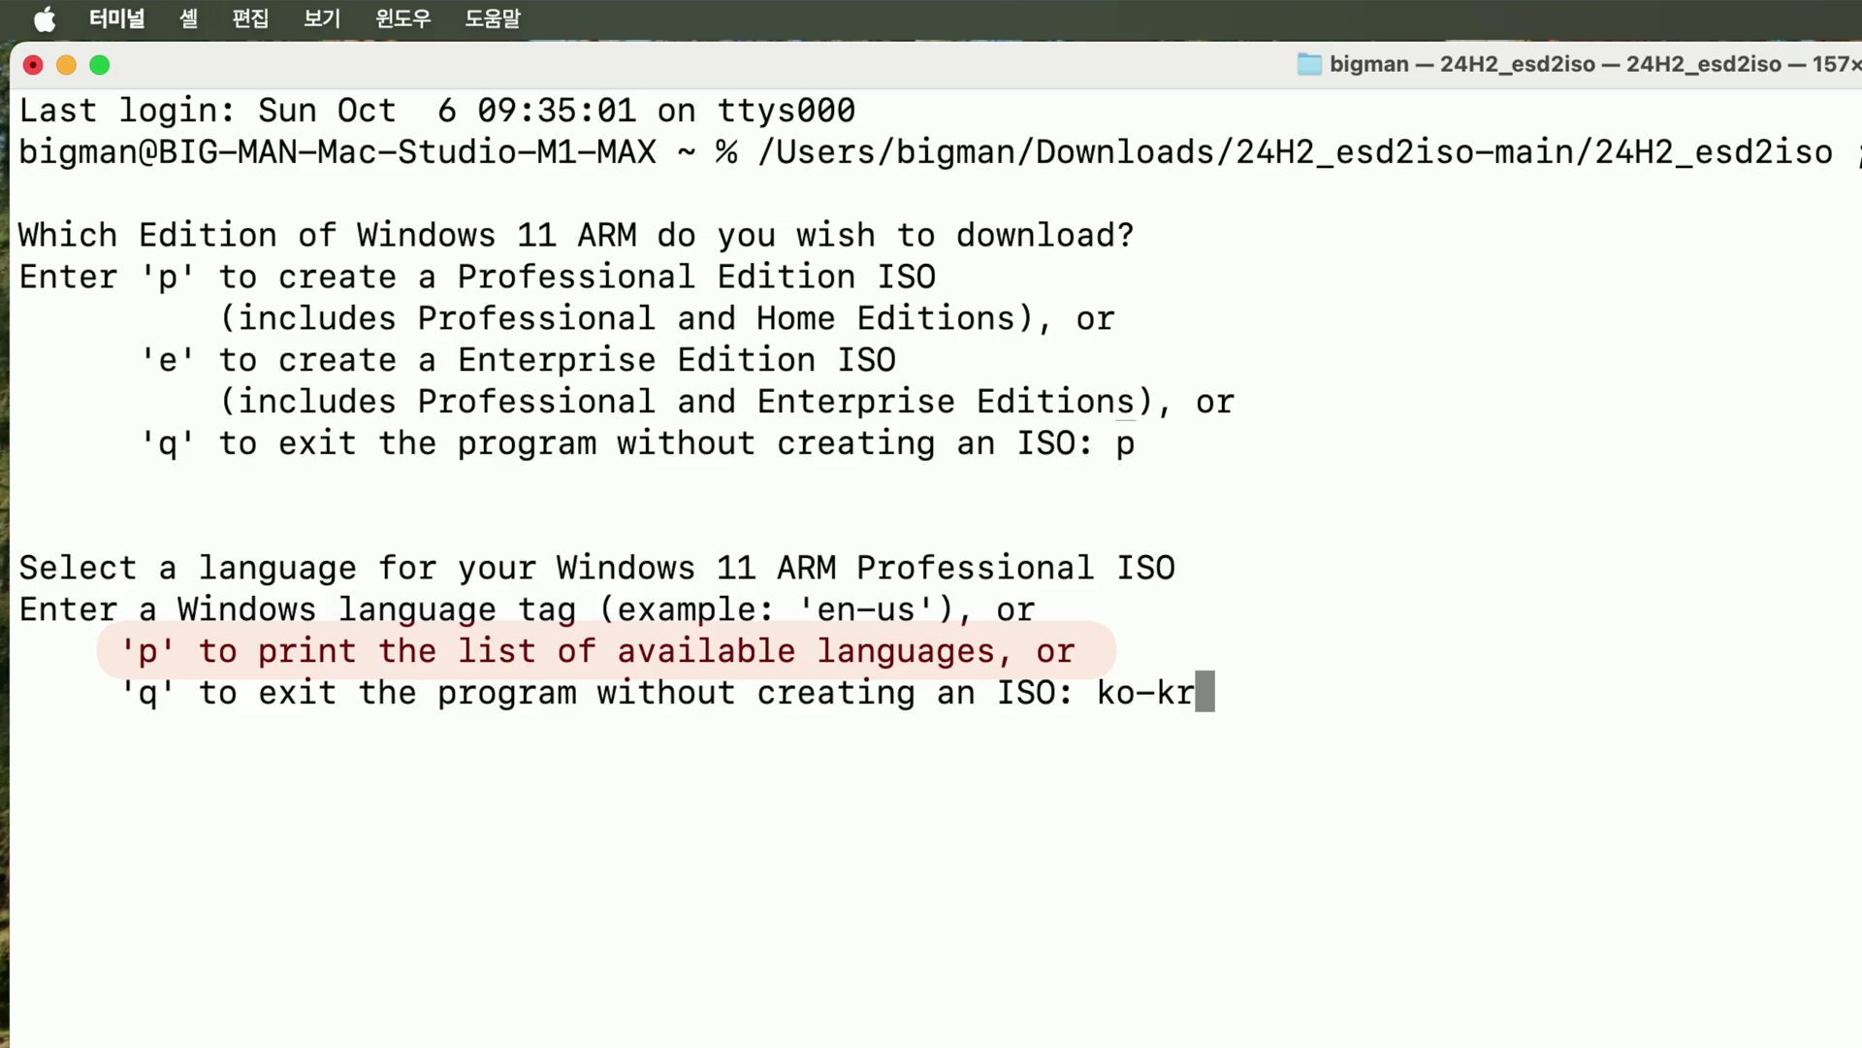
key("Return")
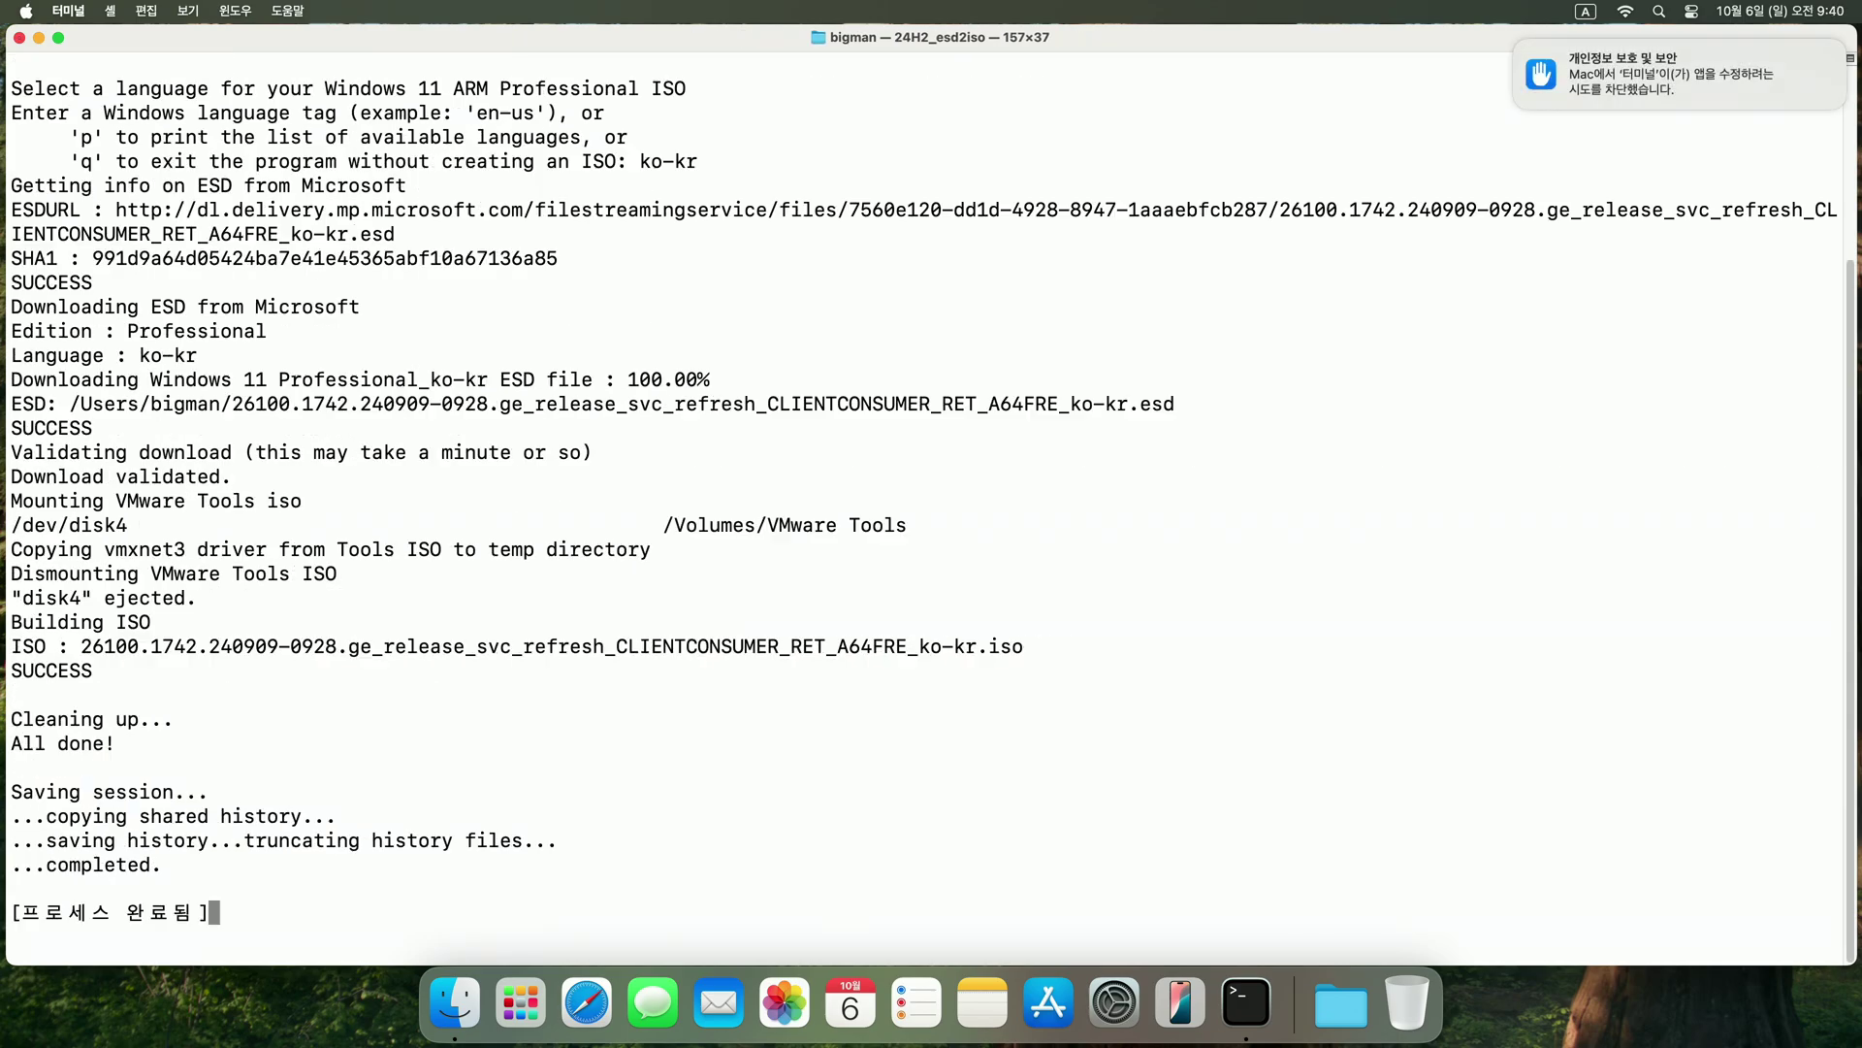
left_click(68, 11)
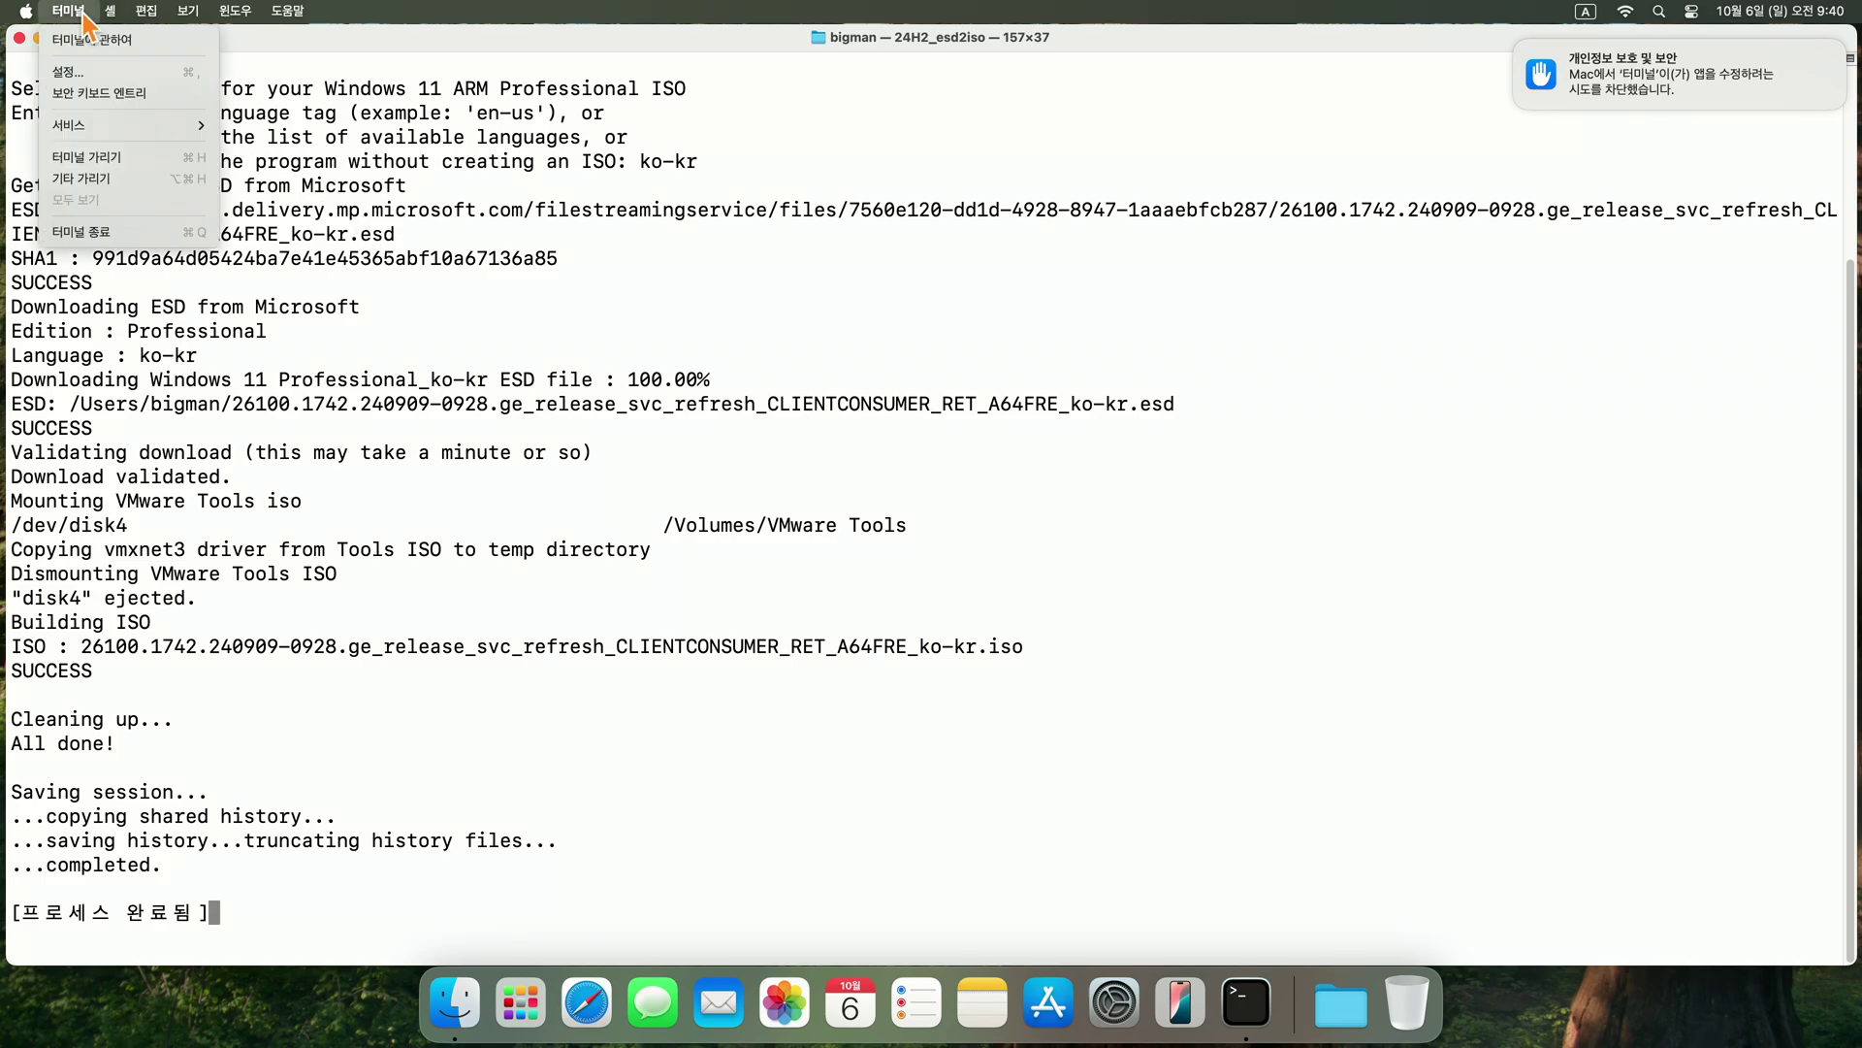
left_click(127, 232)
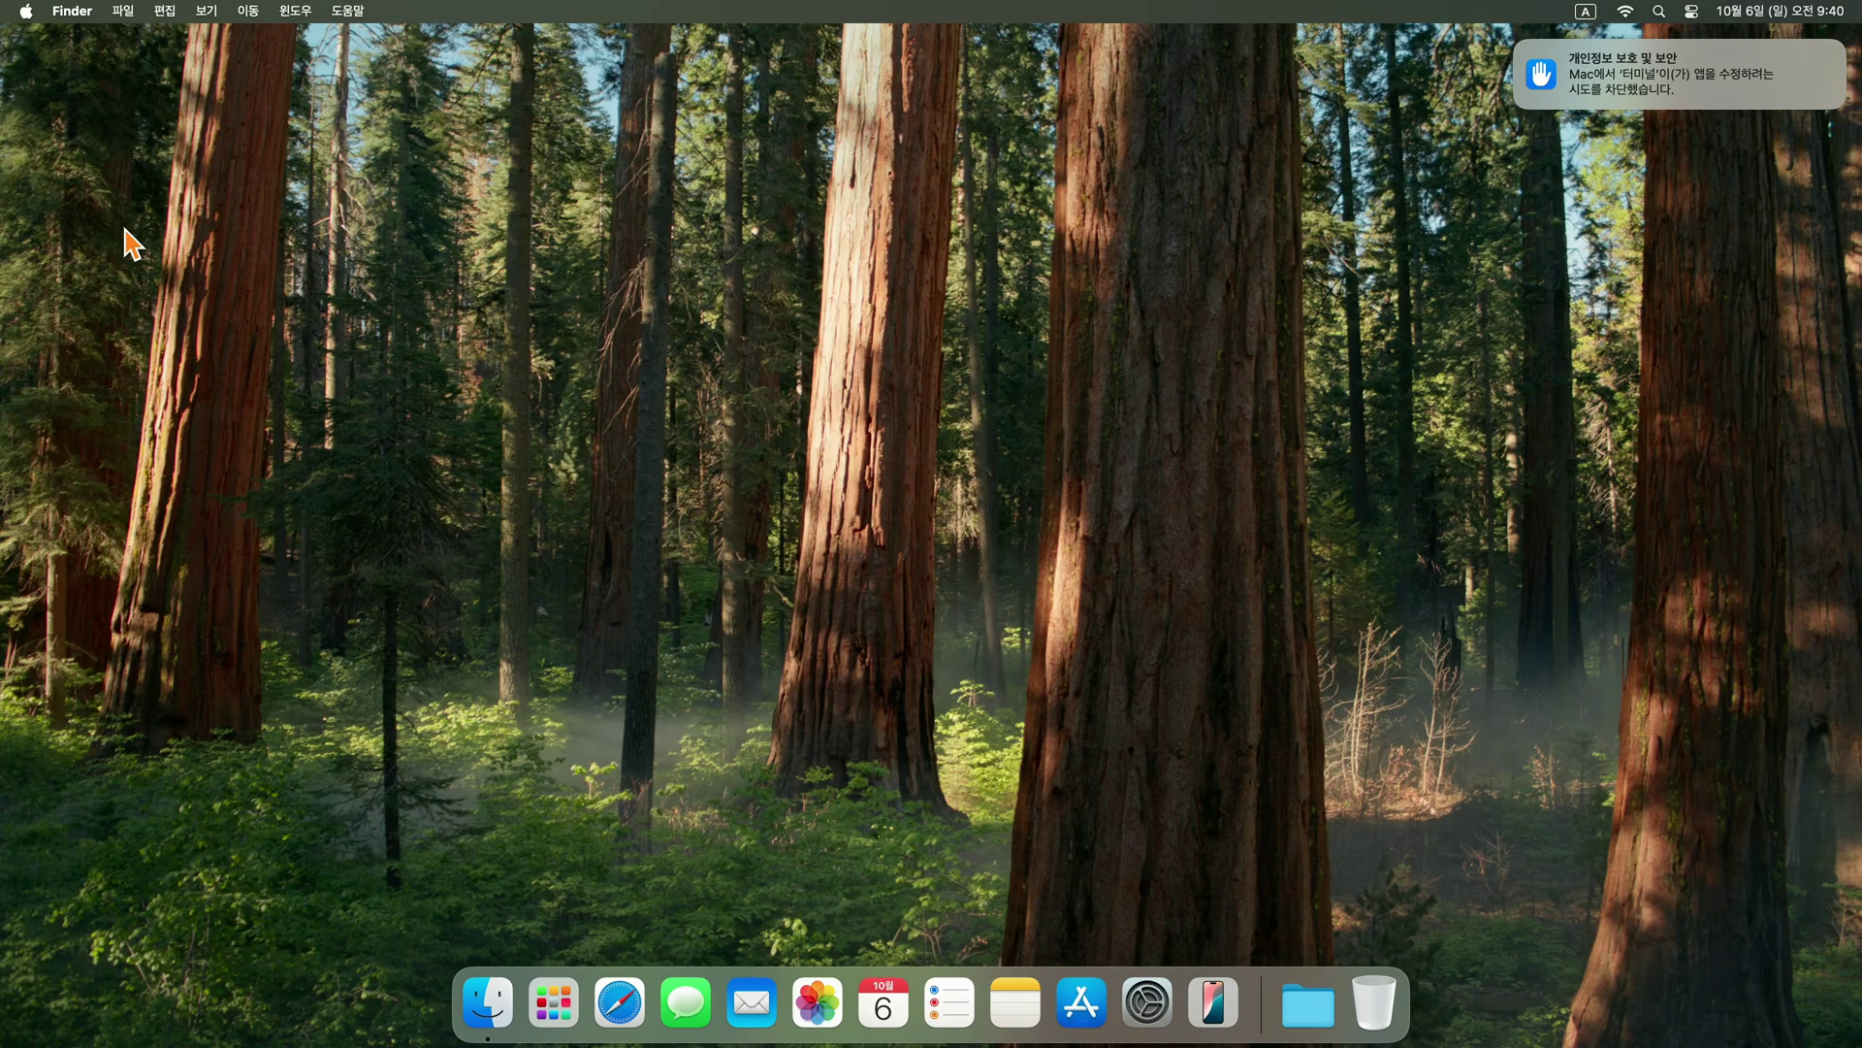
Locate the created ko-kr ISO disk image in the home folder in Finder and close the window
left_click(488, 1013)
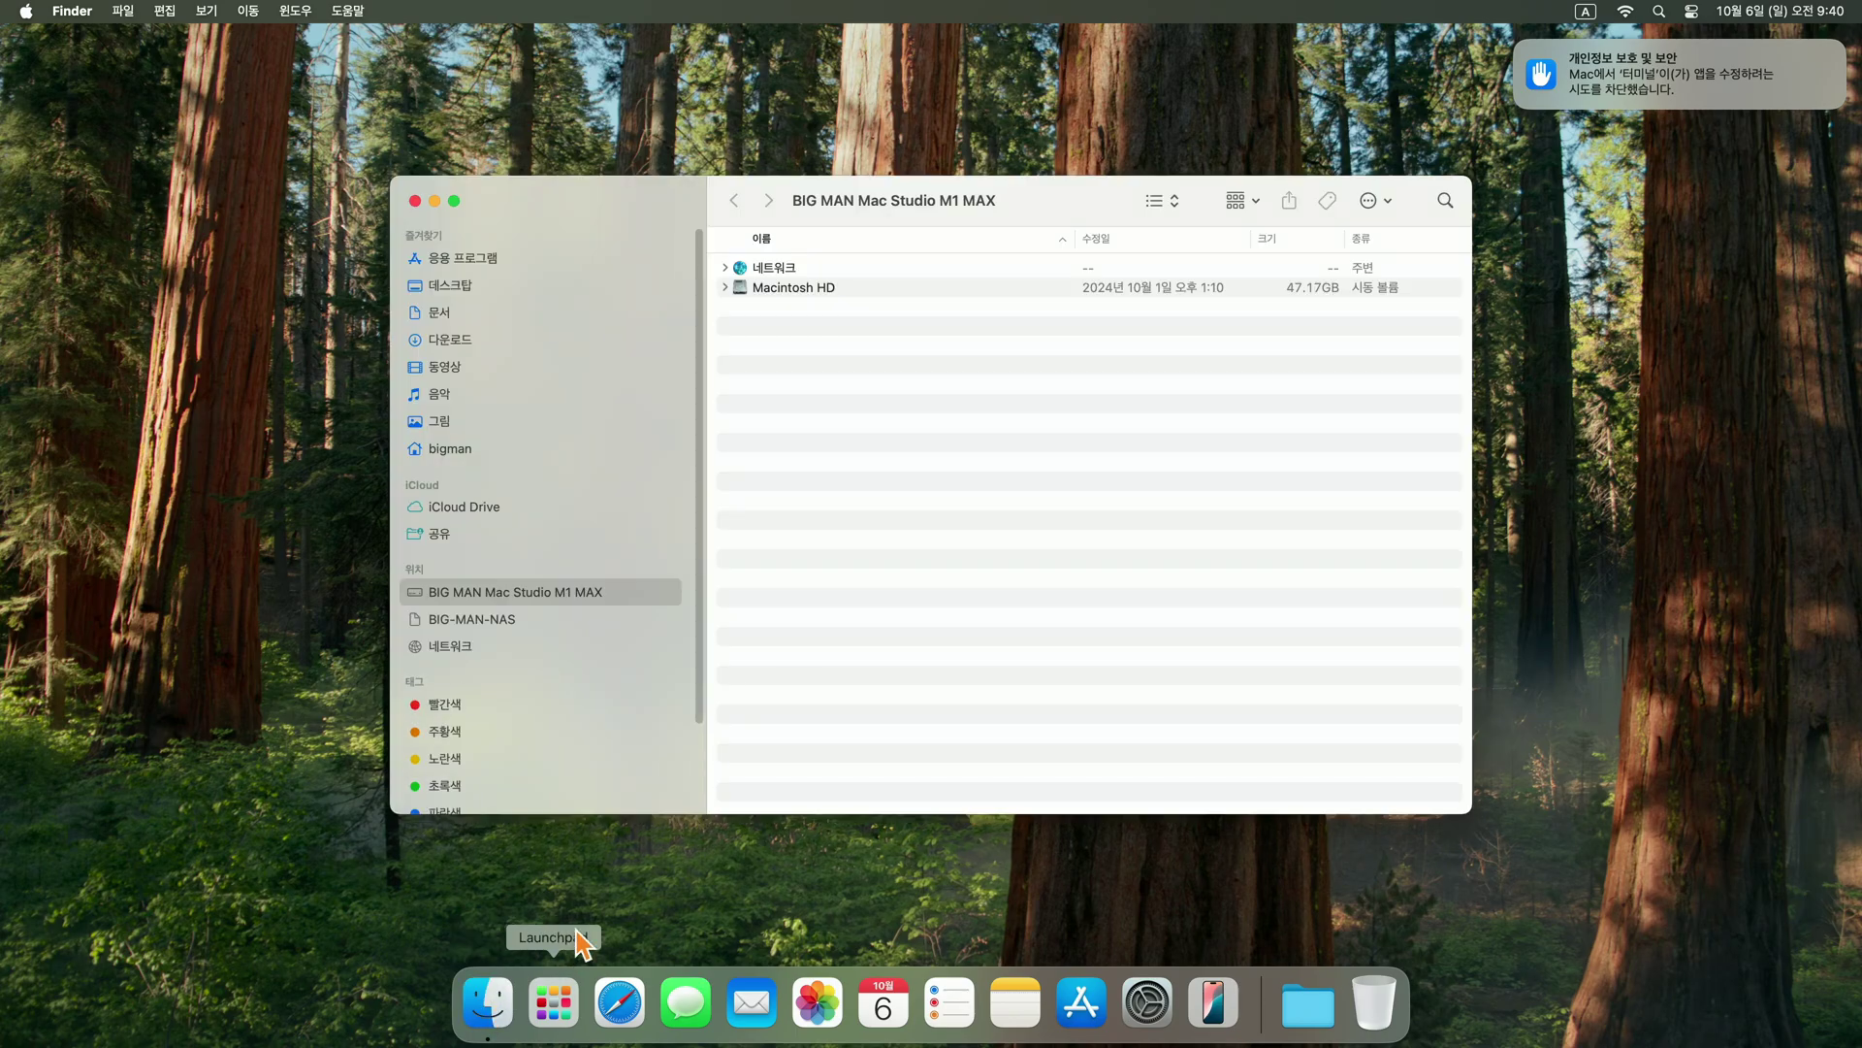
key("shift+super+h")
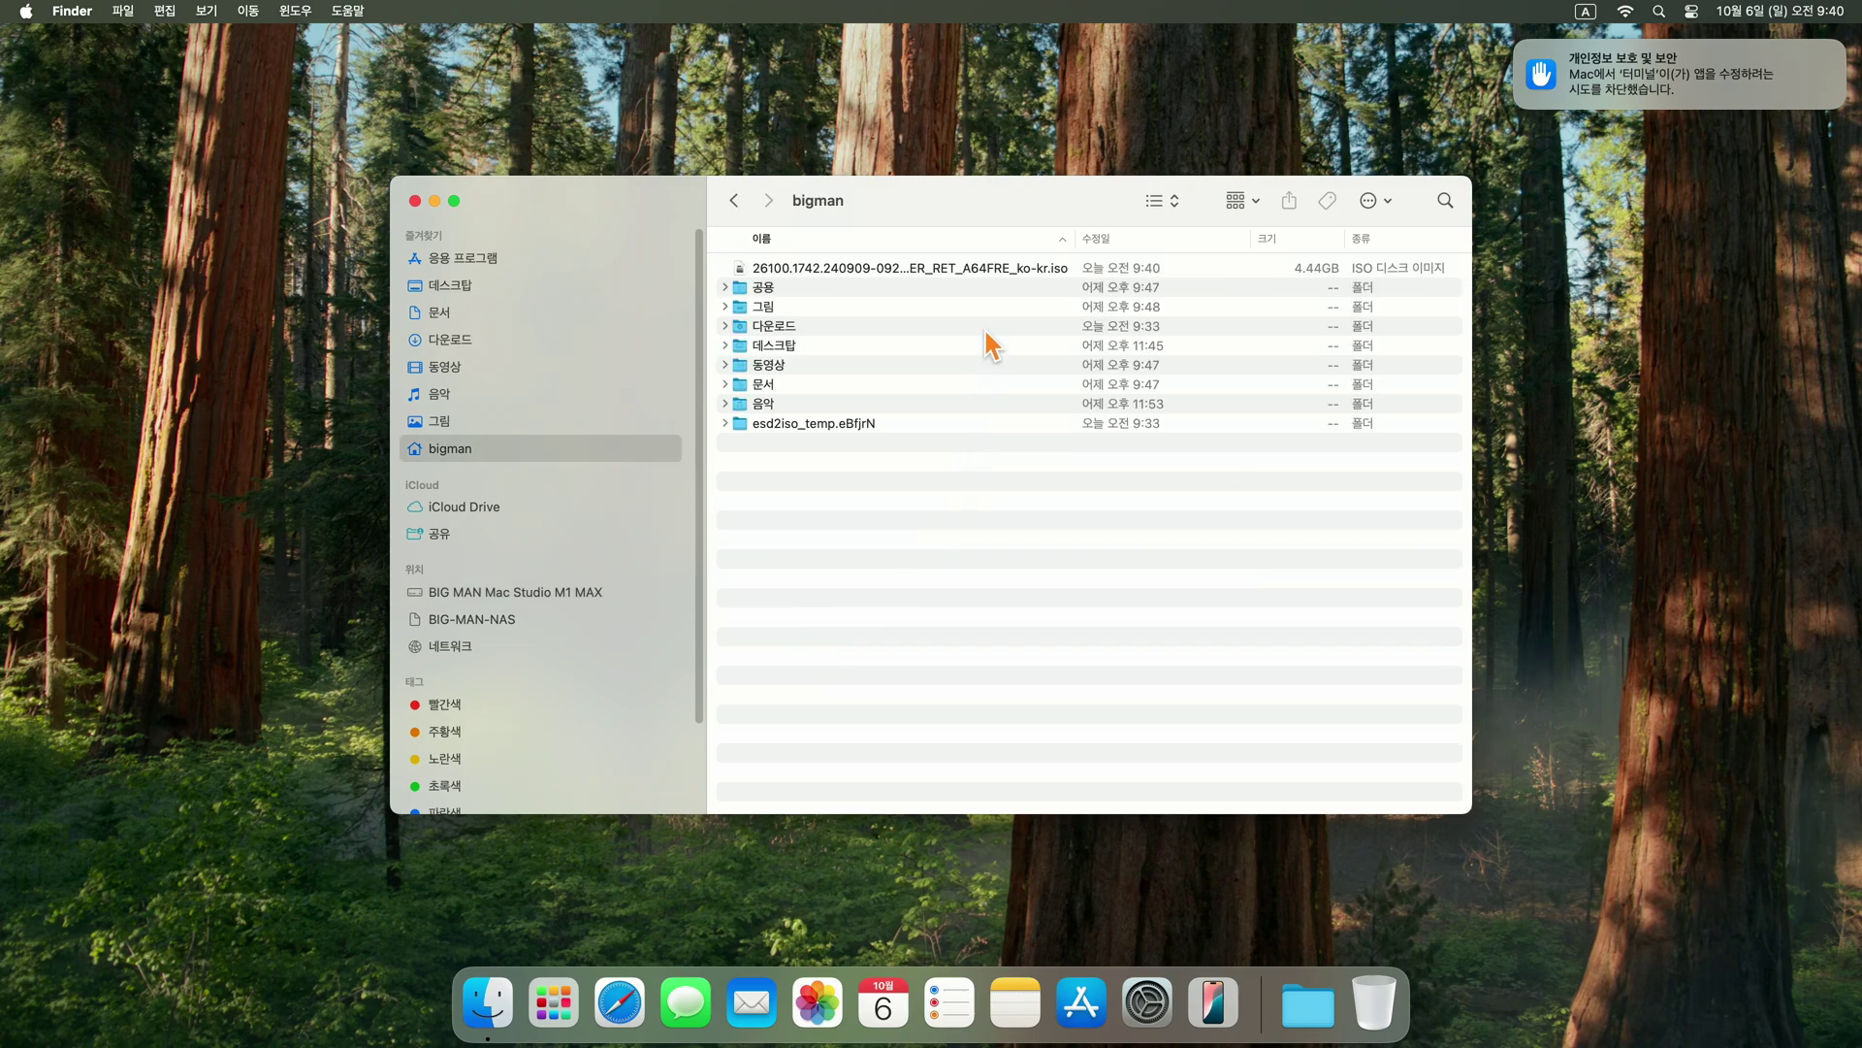
left_click(982, 272)
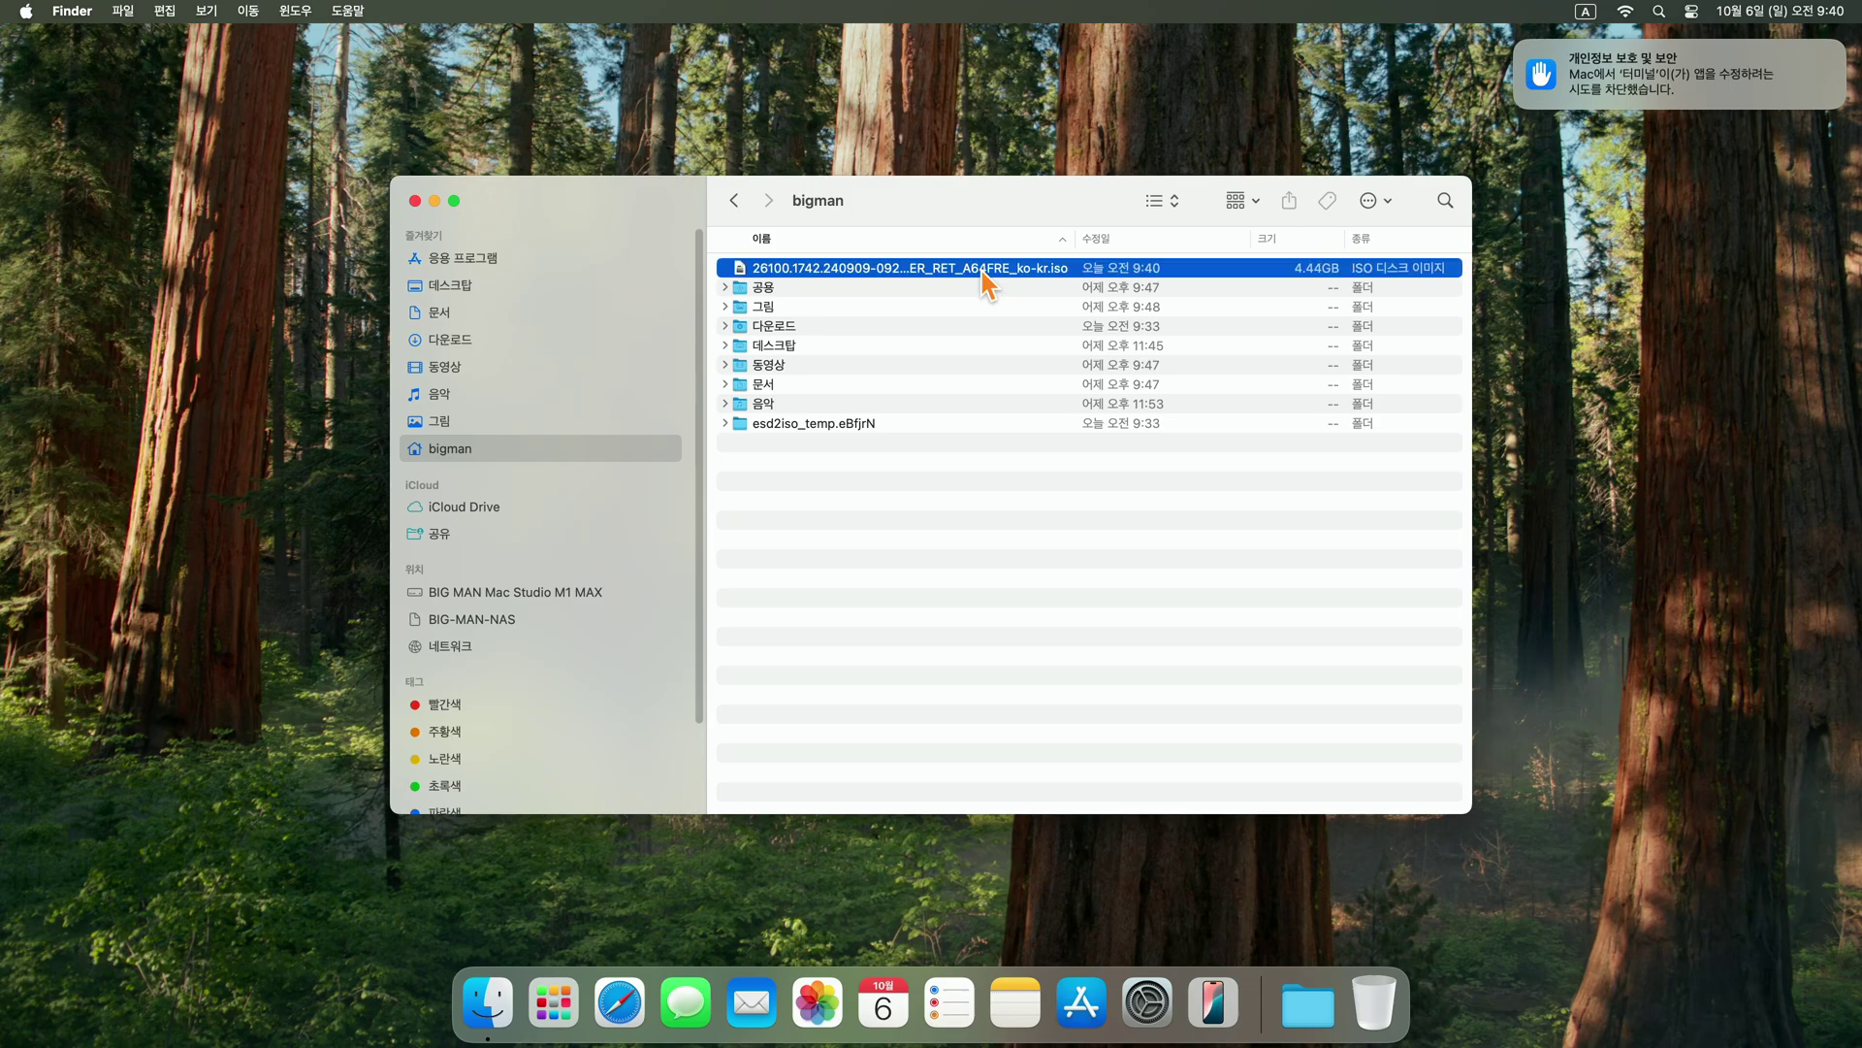
left_click(1000, 527)
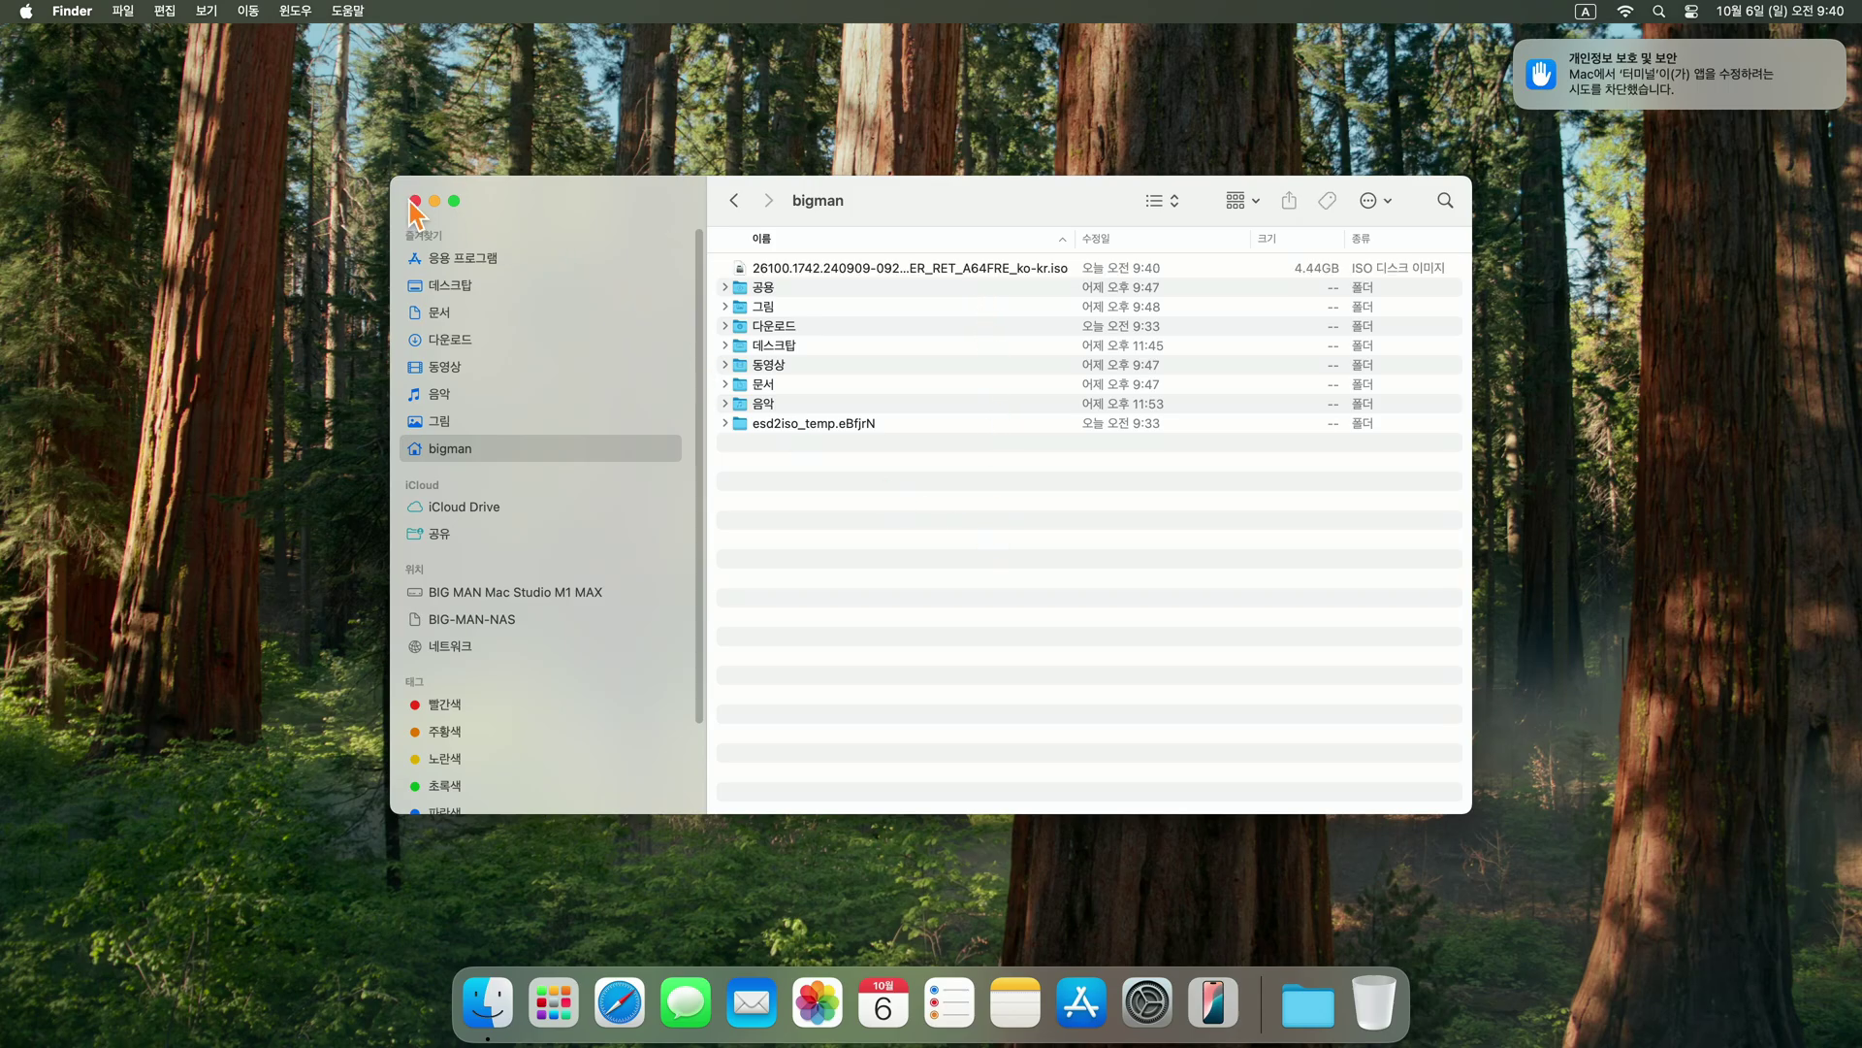
left_click(414, 200)
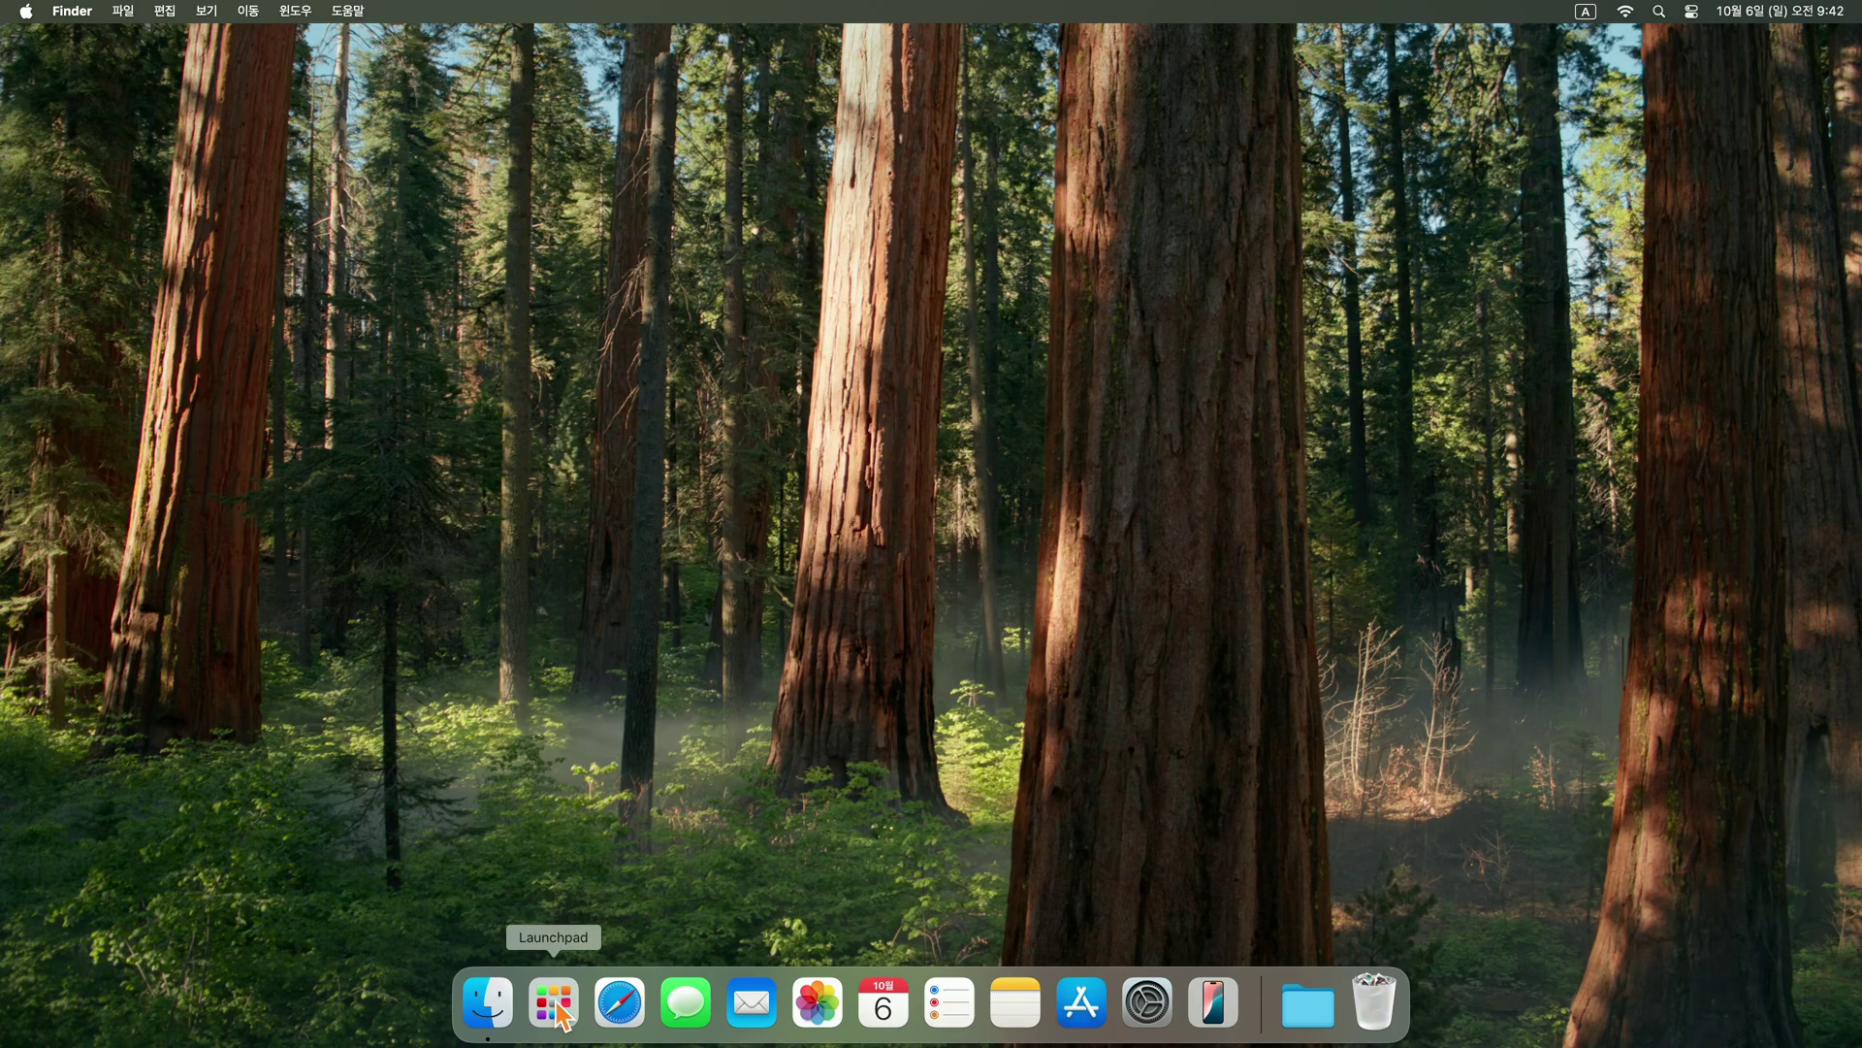
Launch VMware Fusion and start a custom virtual machine using Windows 11 64-bit Arm and UEFI firmware without Secure Boot
left_click(554, 1000)
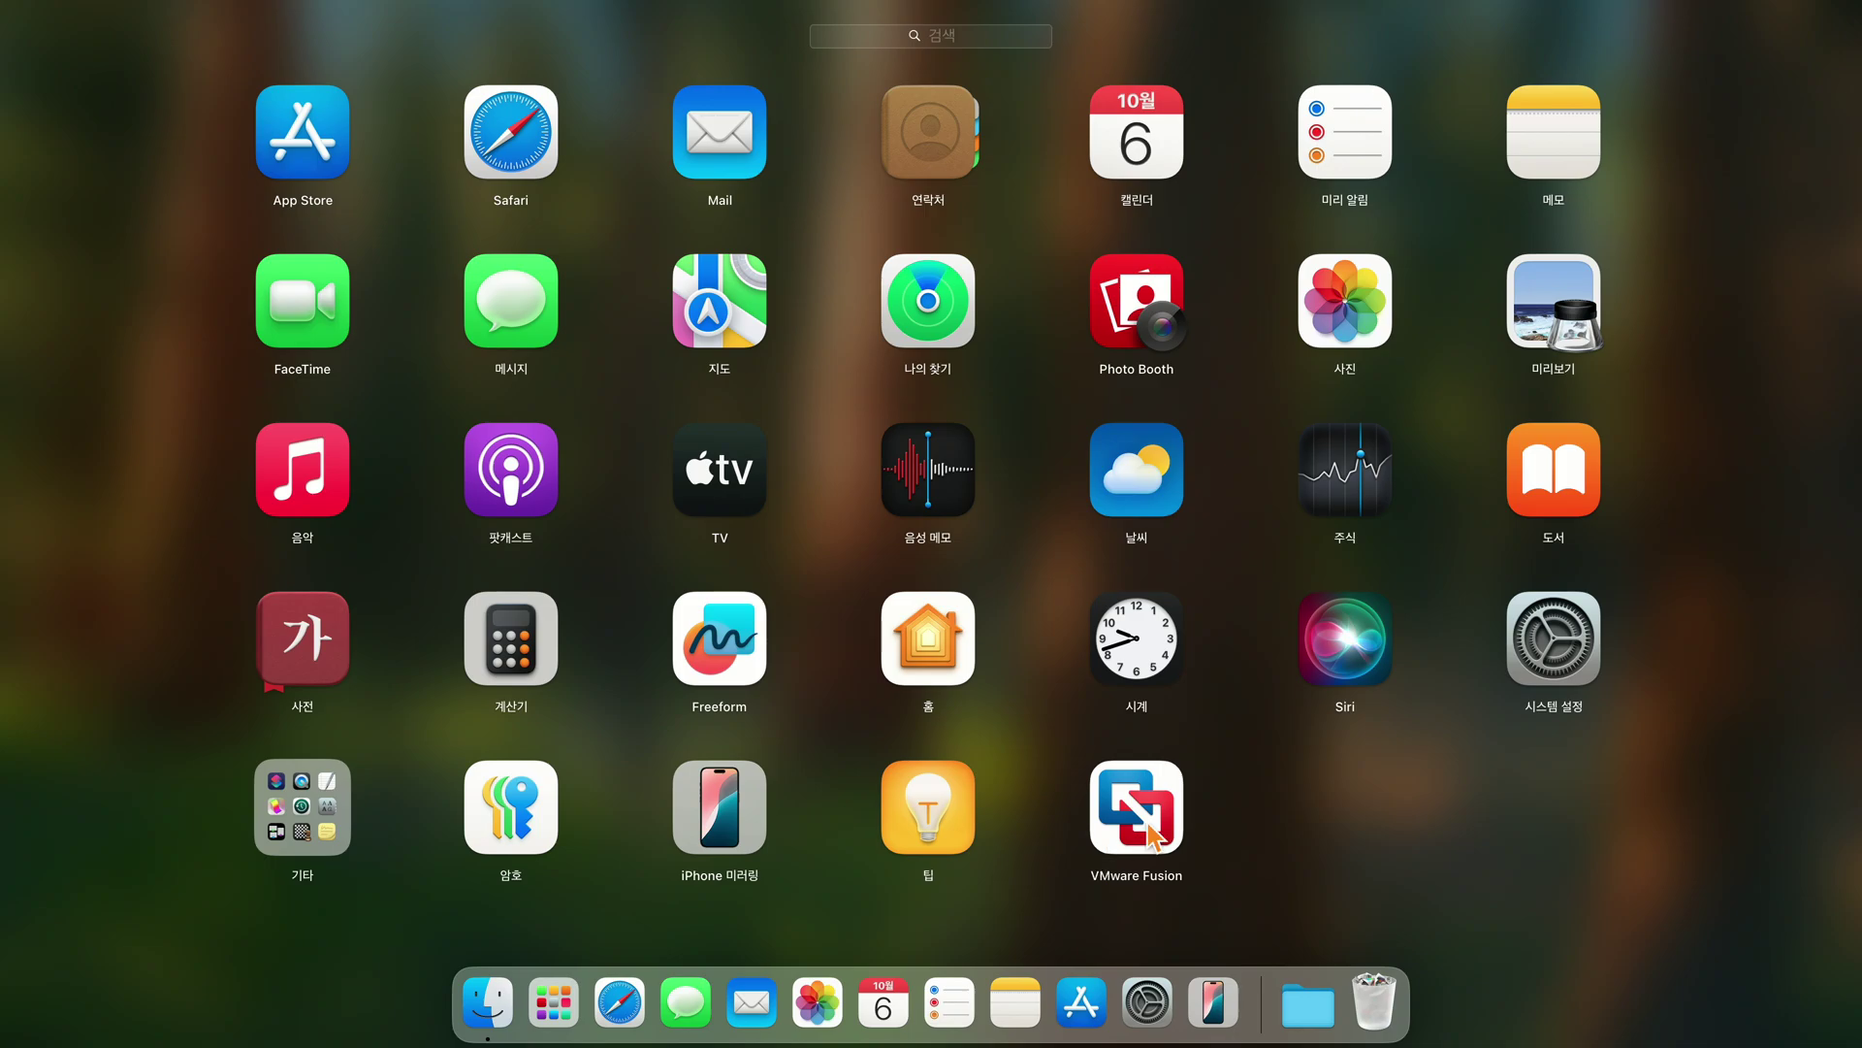
left_click(1140, 803)
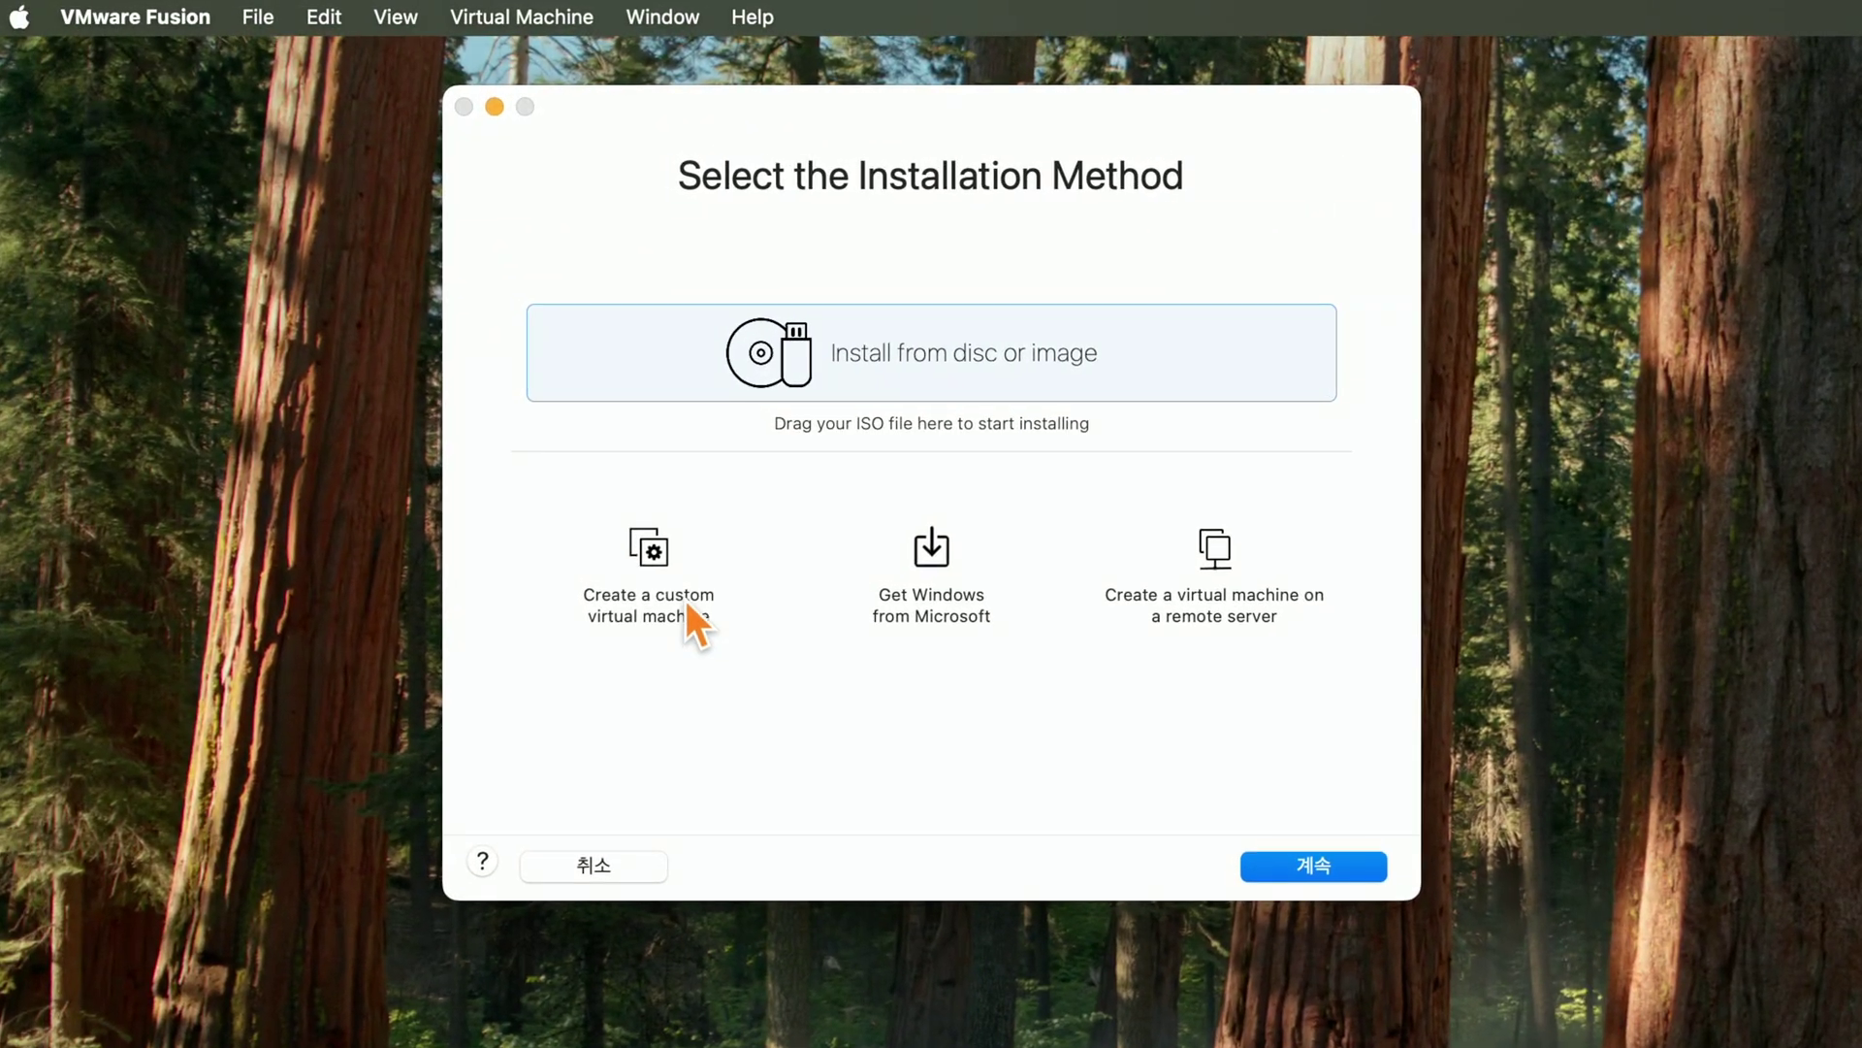
left_click(679, 594)
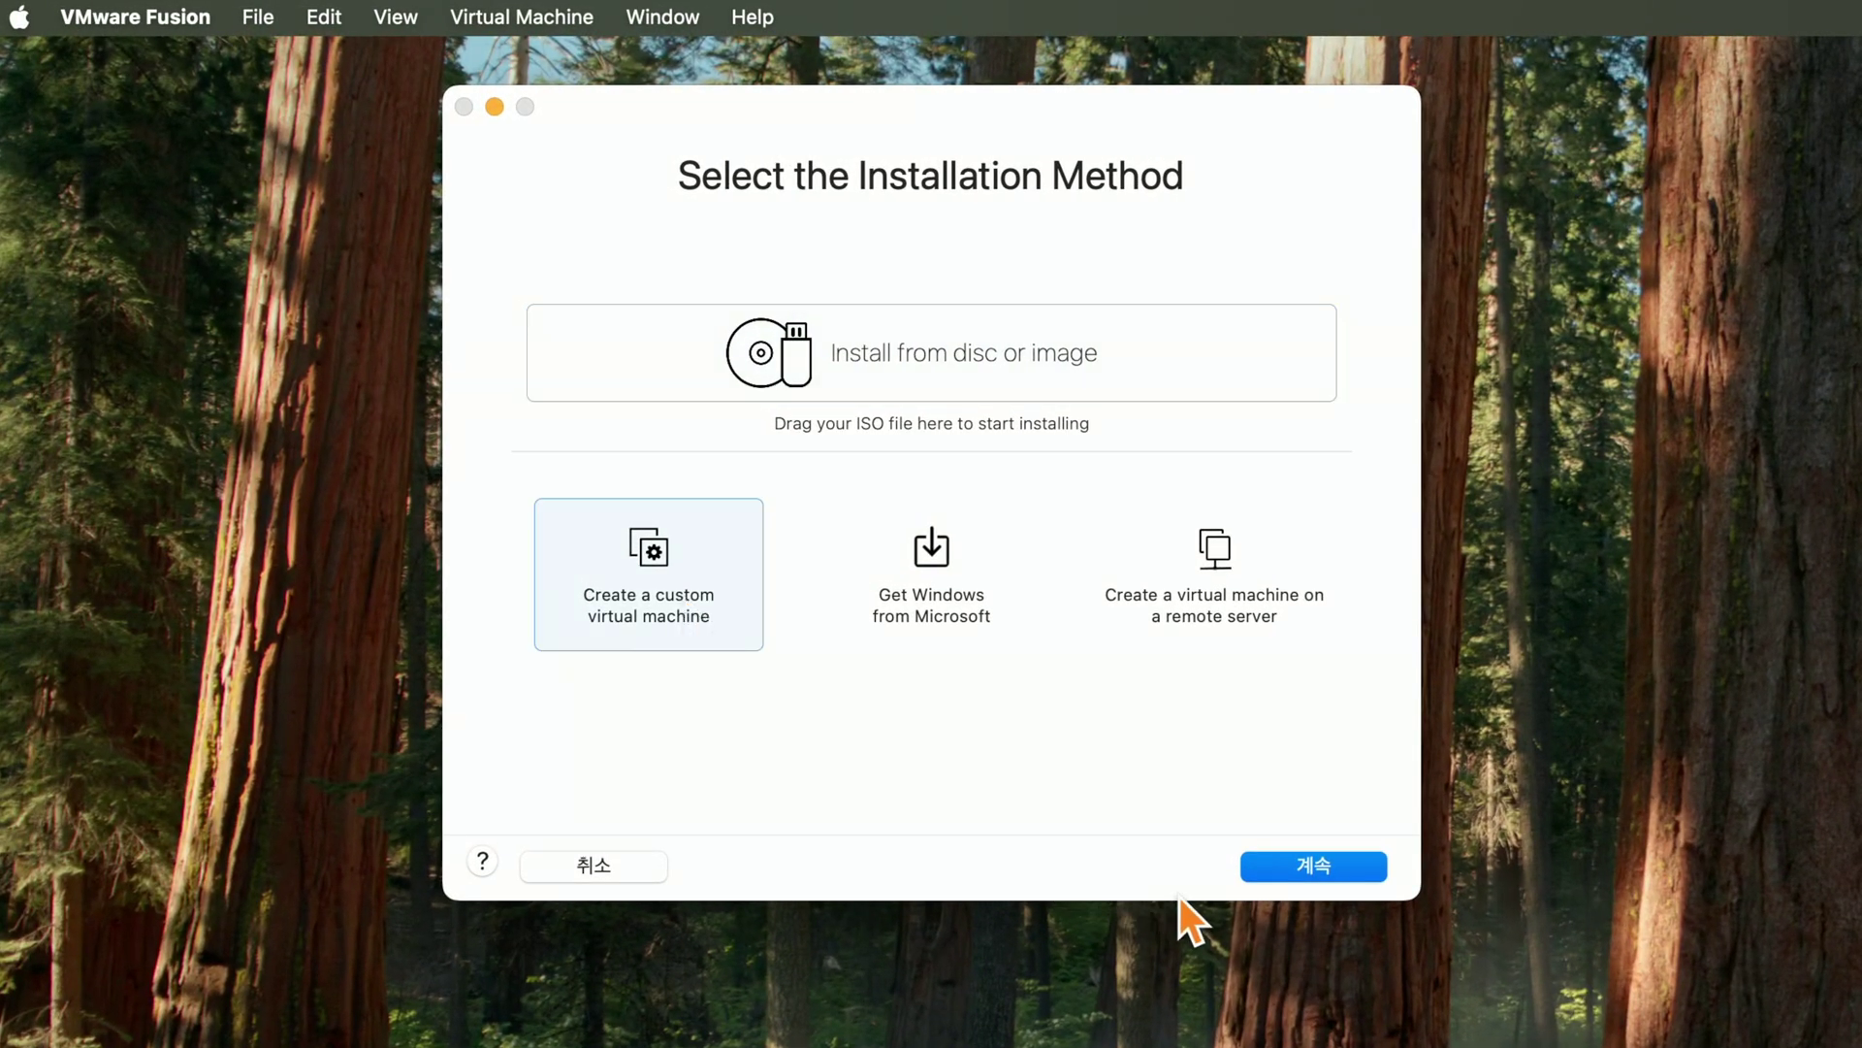
left_click(1344, 869)
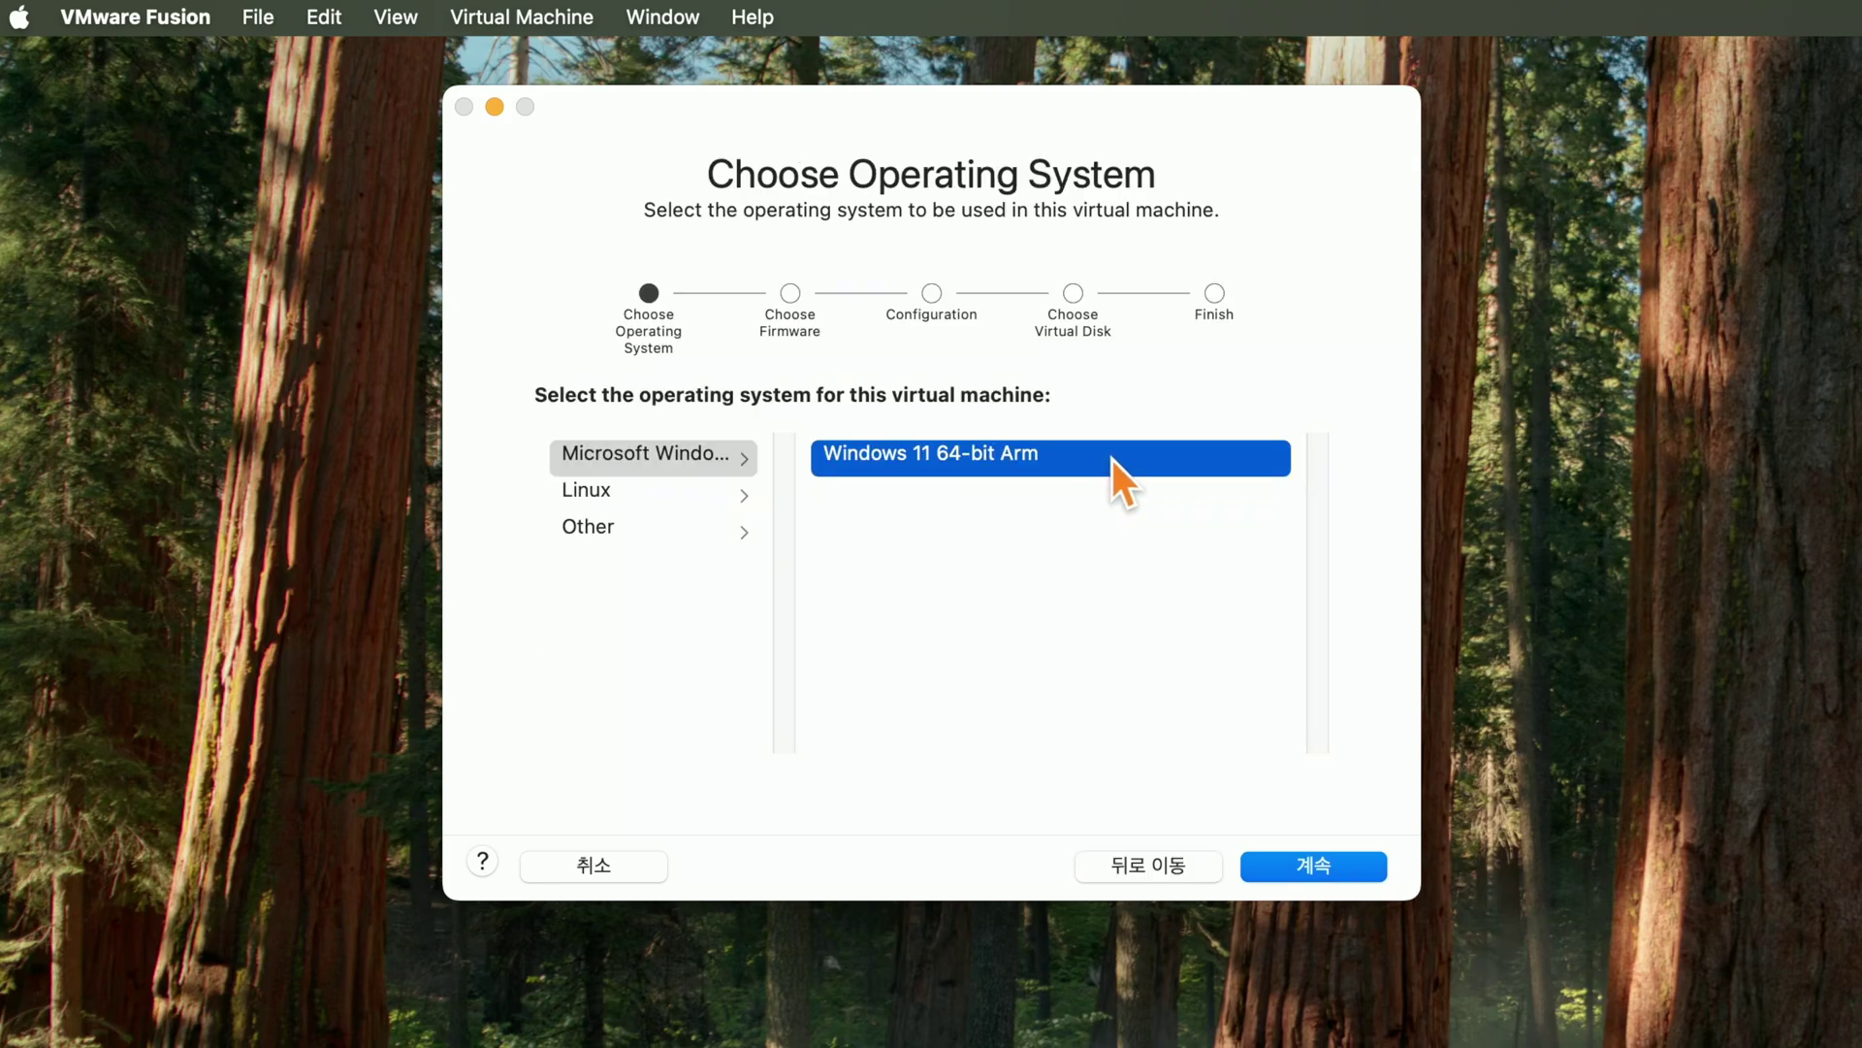
left_click(1315, 864)
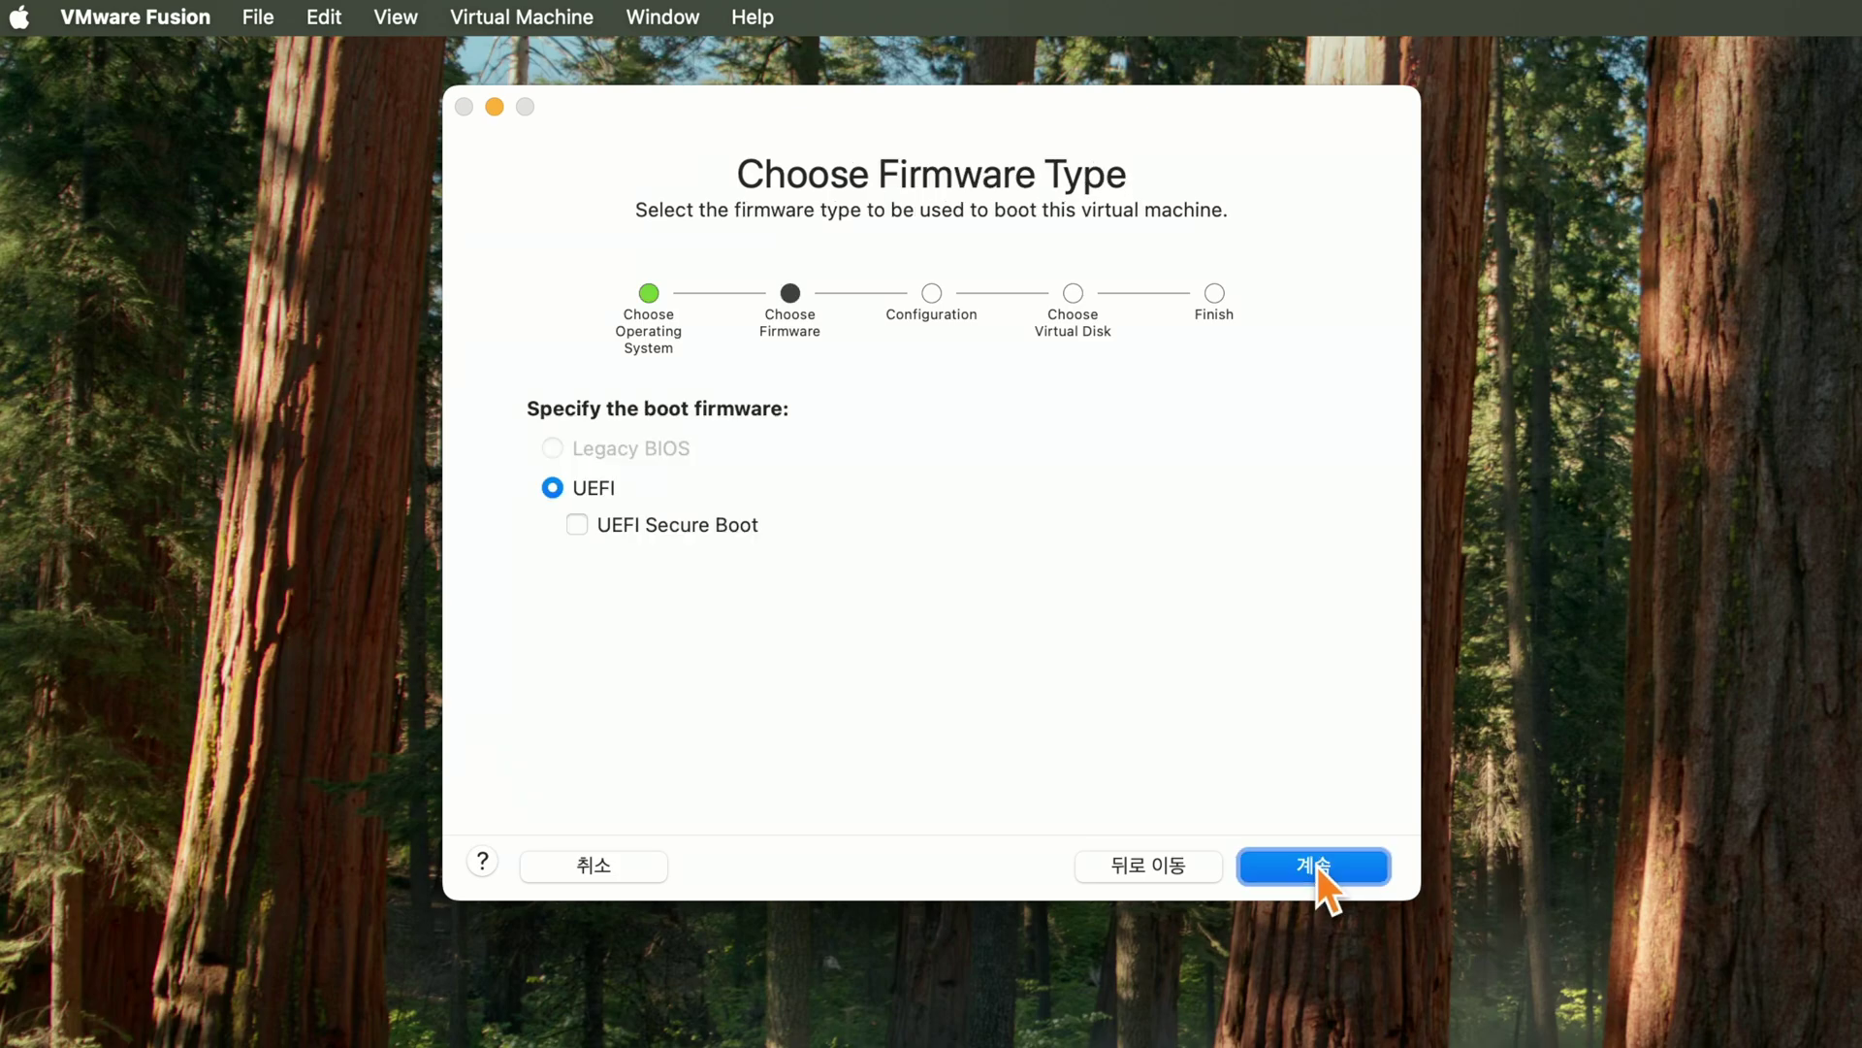
left_click(1317, 865)
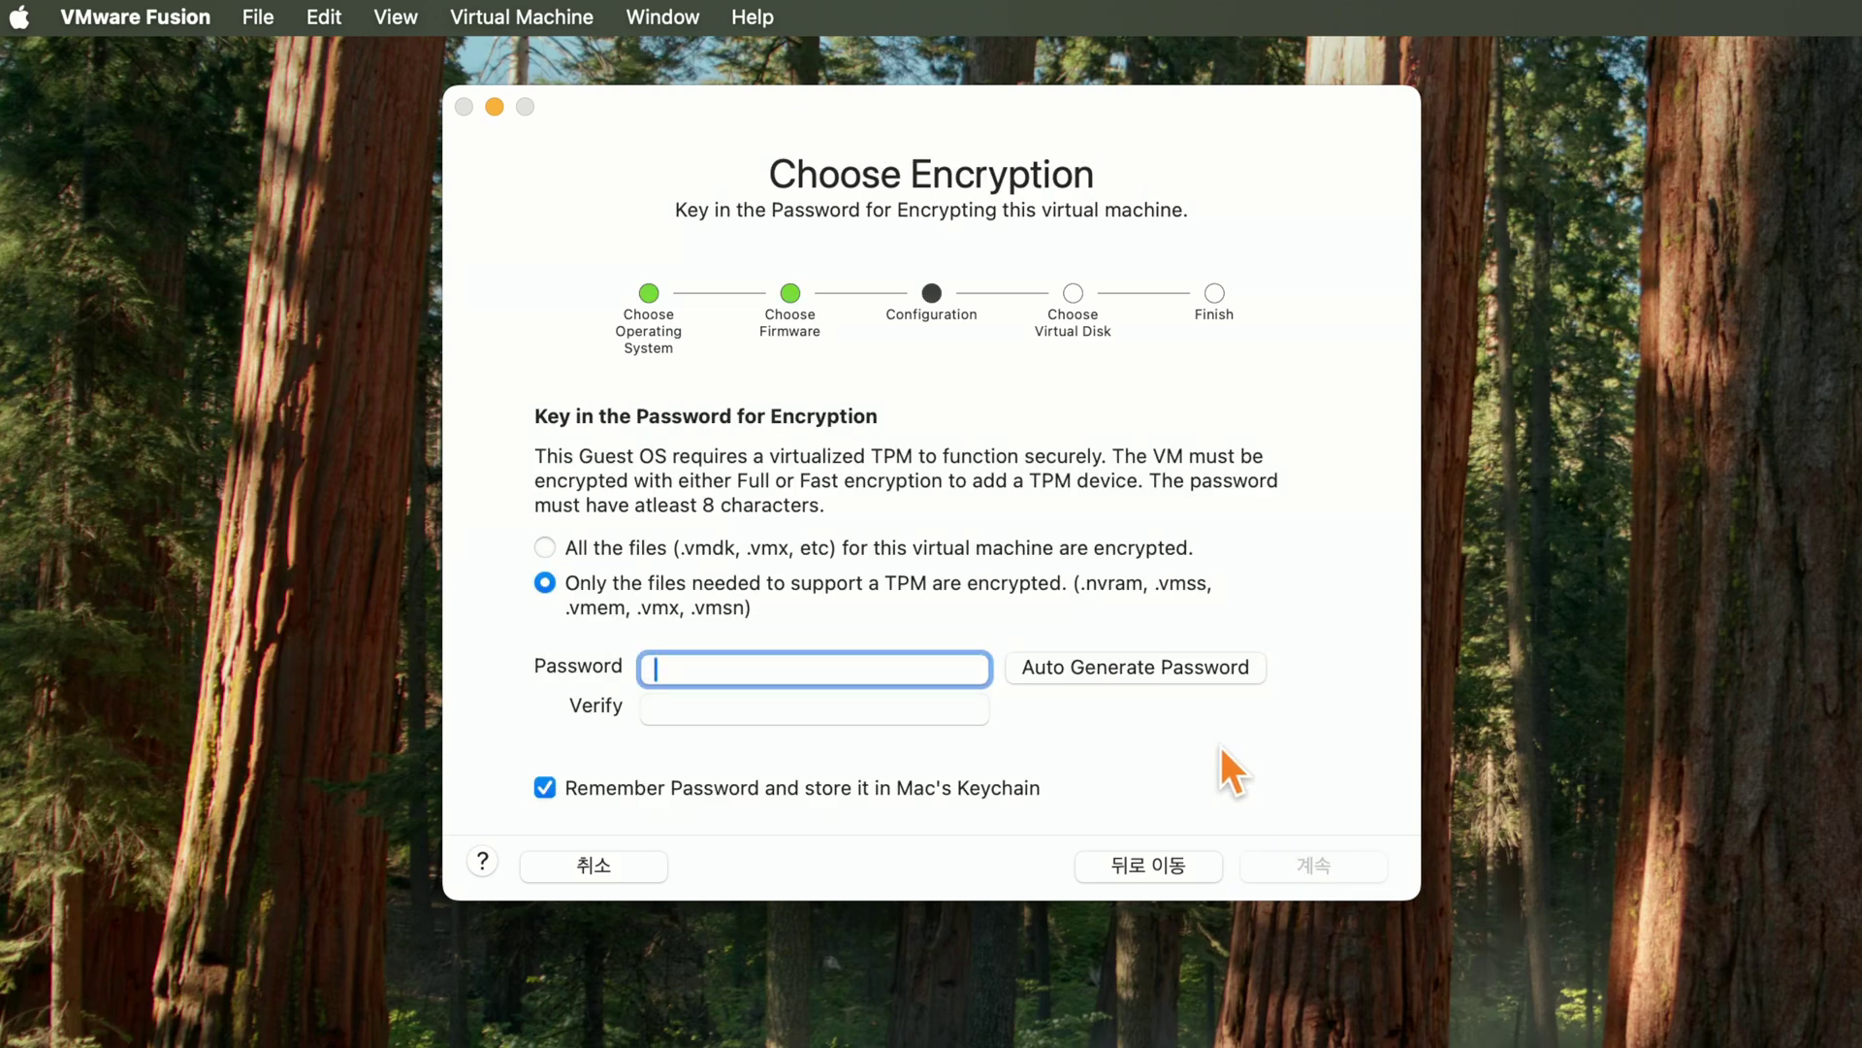
Auto-generate the encryption password for TPM-only files, accept the default virtual disk, and save the machine as Windows 11 64-bit Arm for settings customization
left_click(1168, 666)
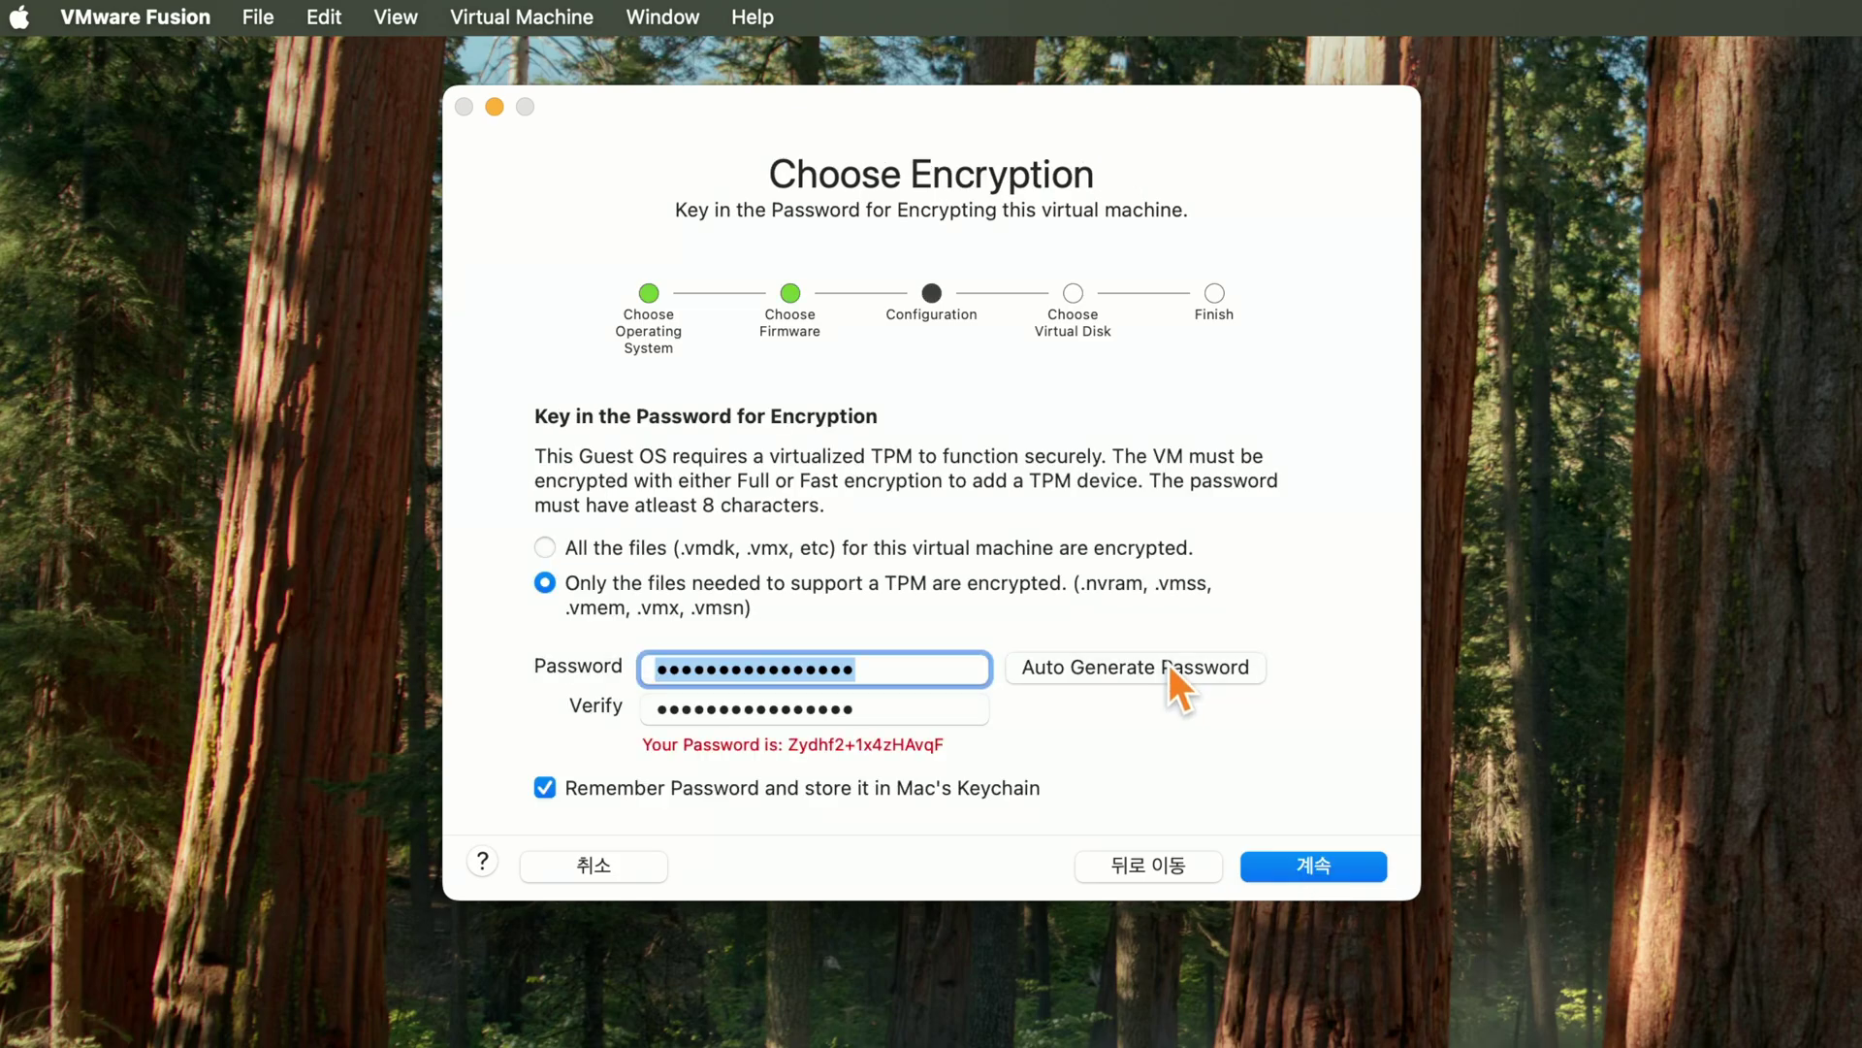
left_click(1323, 867)
left_click(1323, 867)
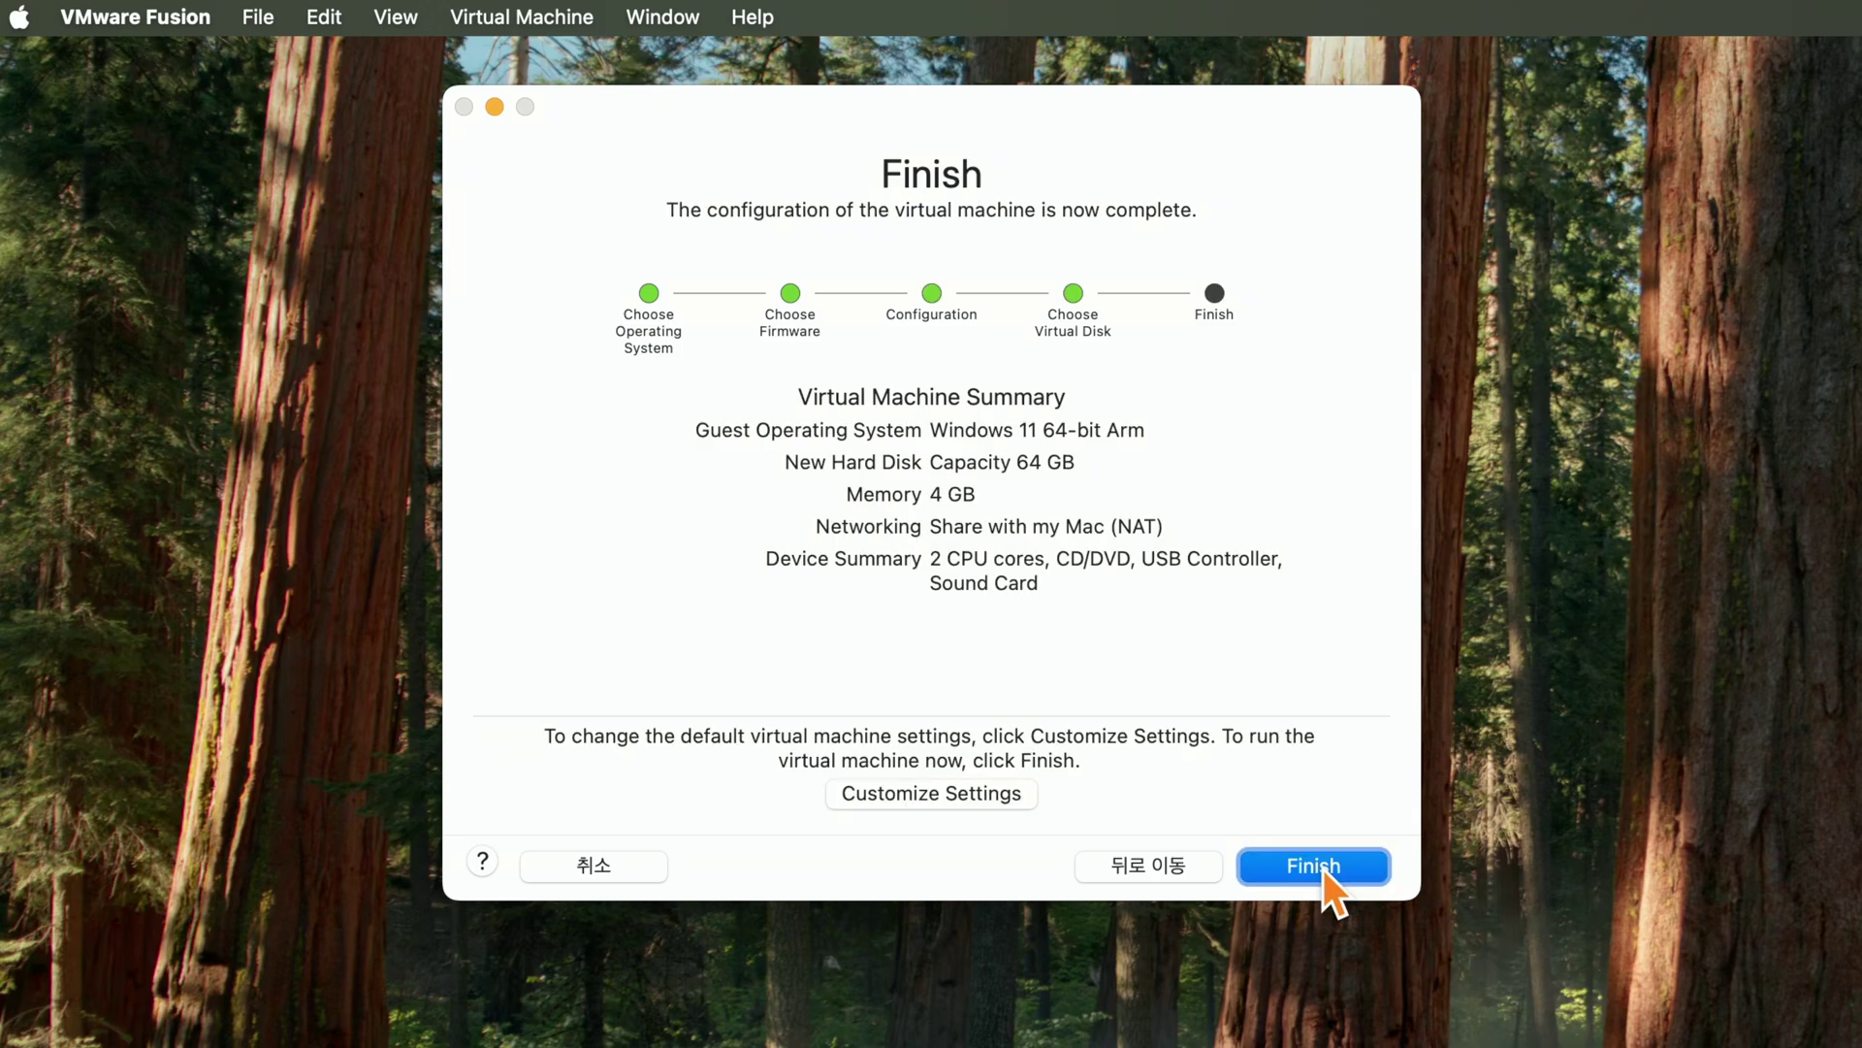
left_click(987, 793)
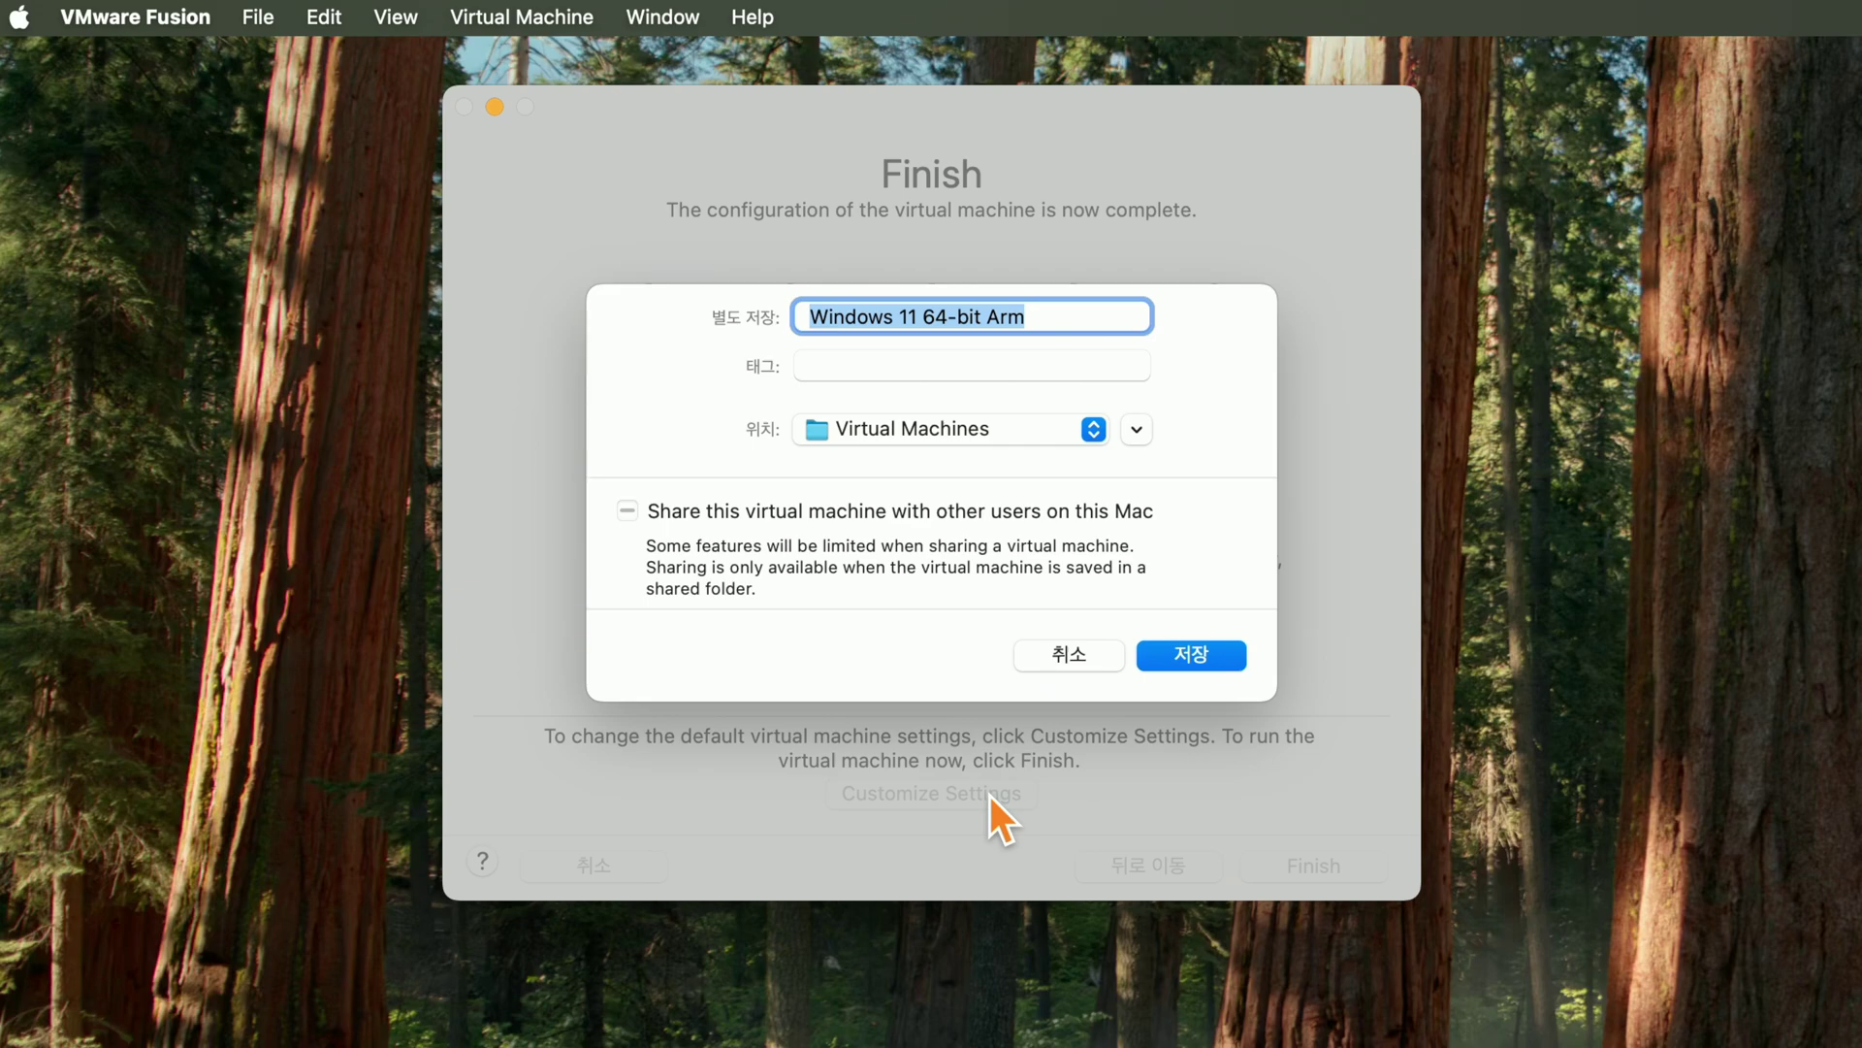
left_click(1180, 654)
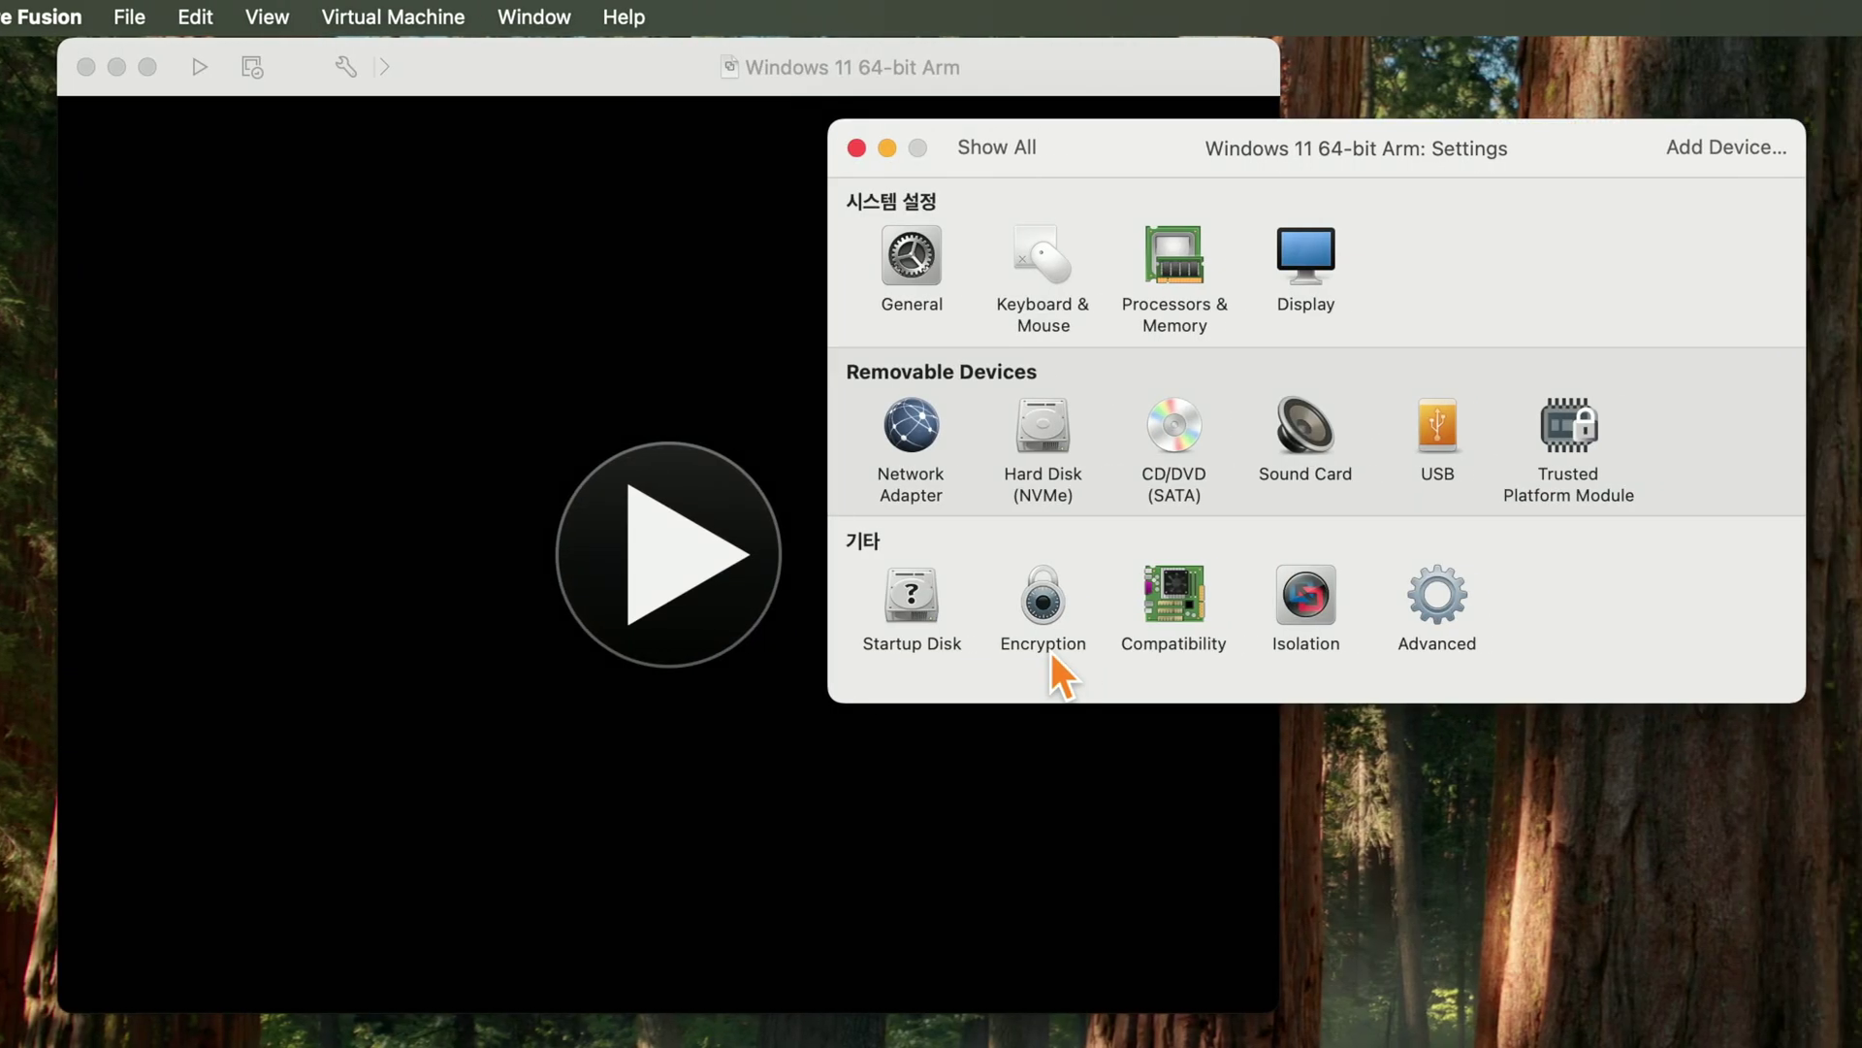
Connect the virtual machine's CD/DVD drive to the ko-kr ISO image in the home folder and close the settings
left_click(1172, 442)
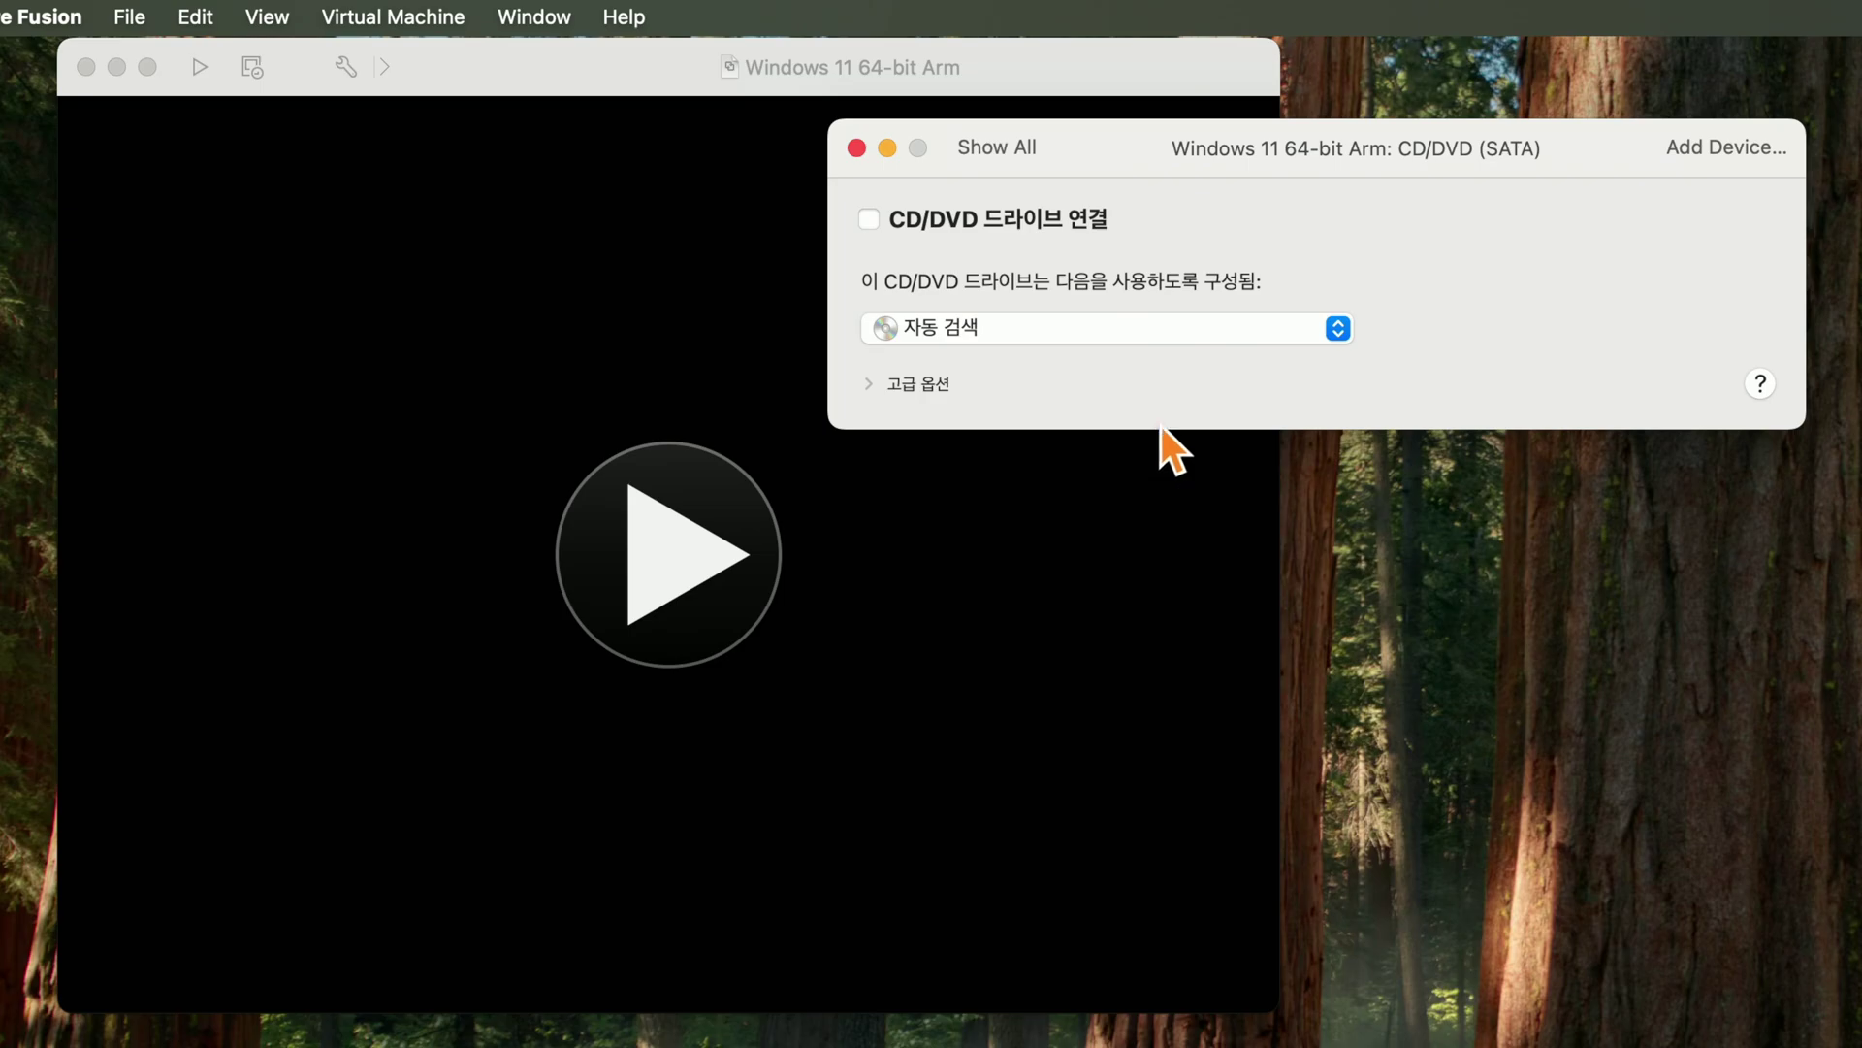
left_click(934, 216)
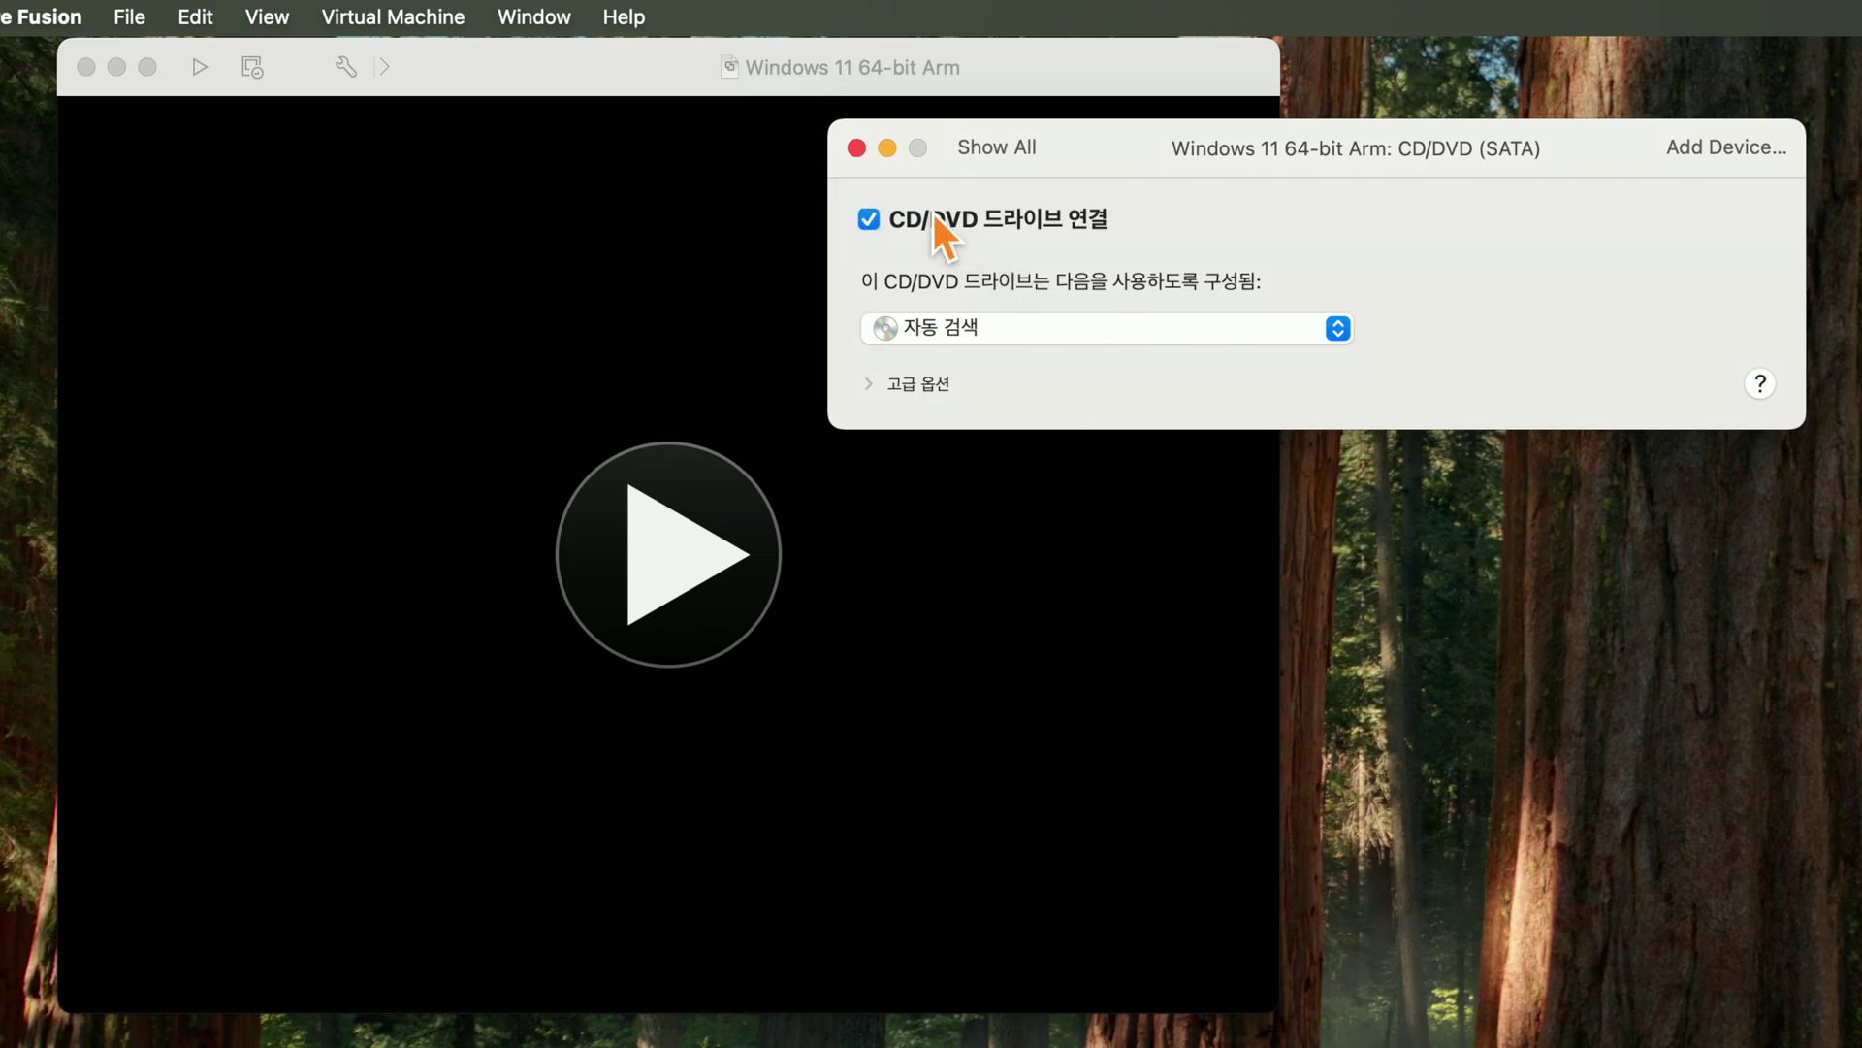
left_click(1004, 322)
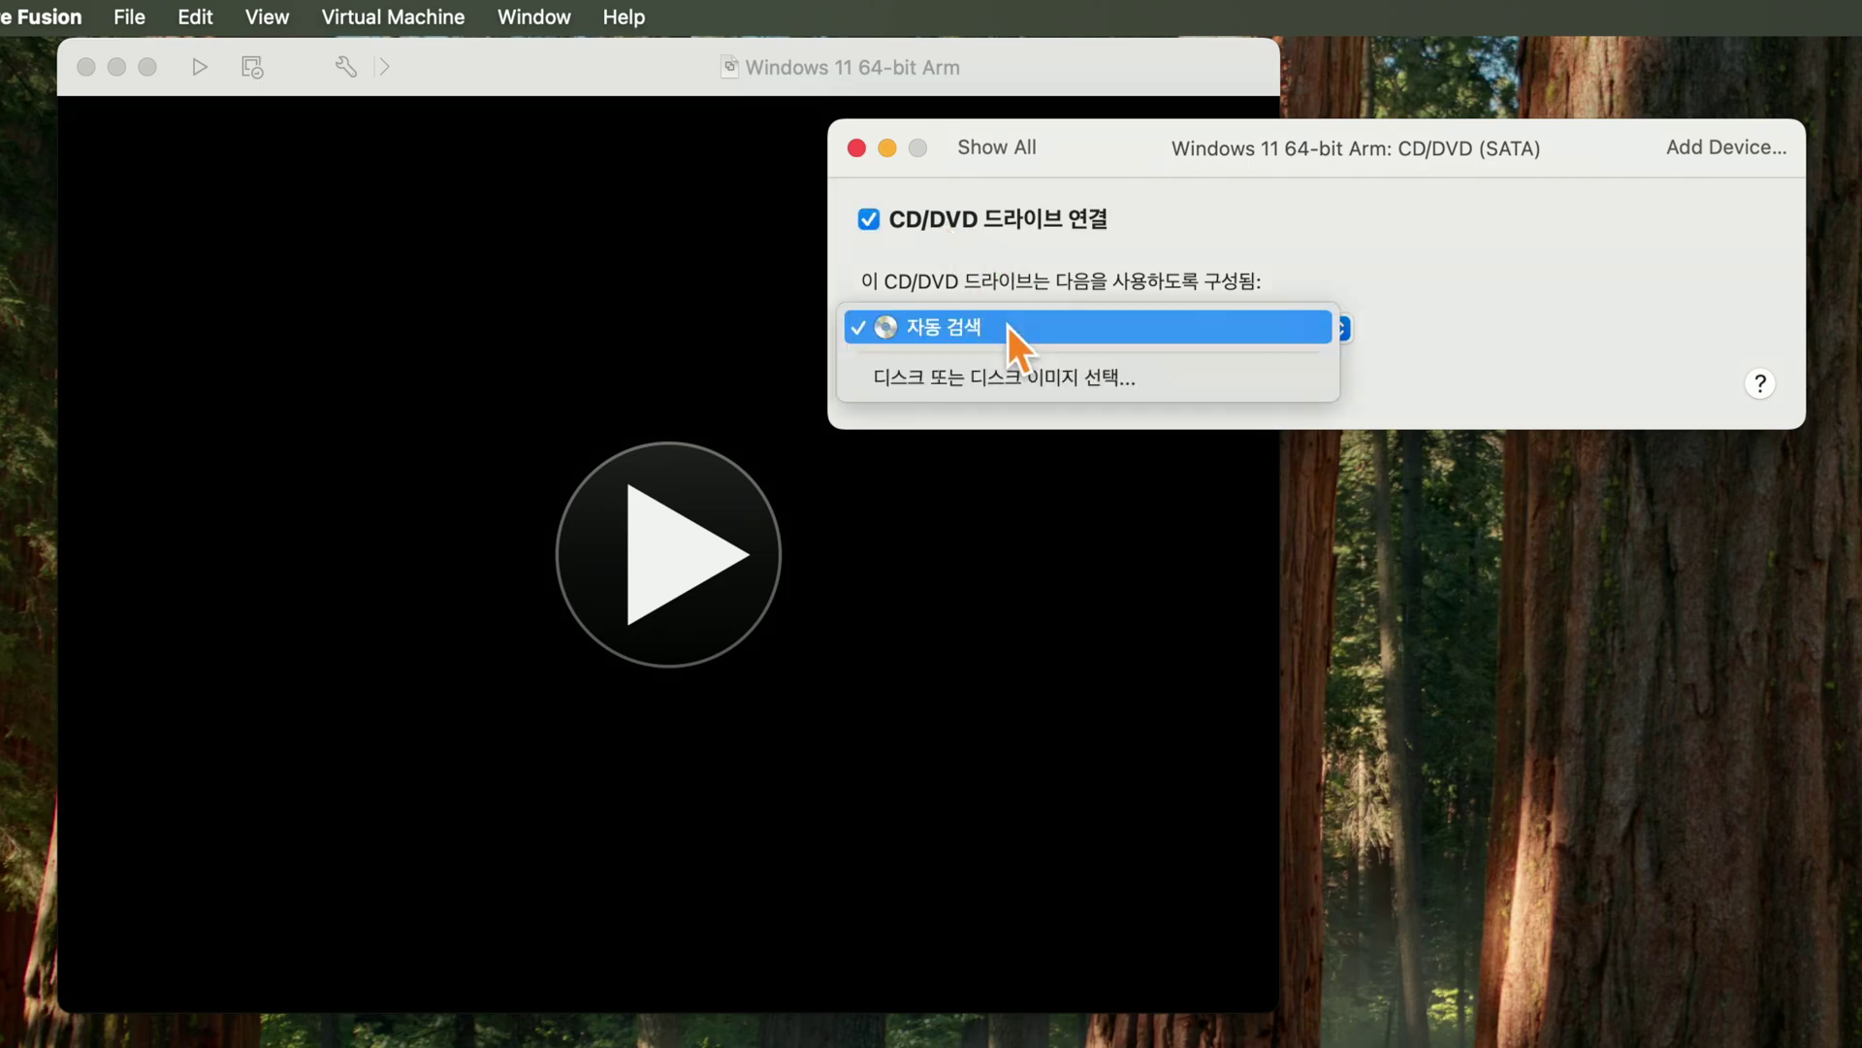
left_click(1022, 375)
key("shift+super+h")
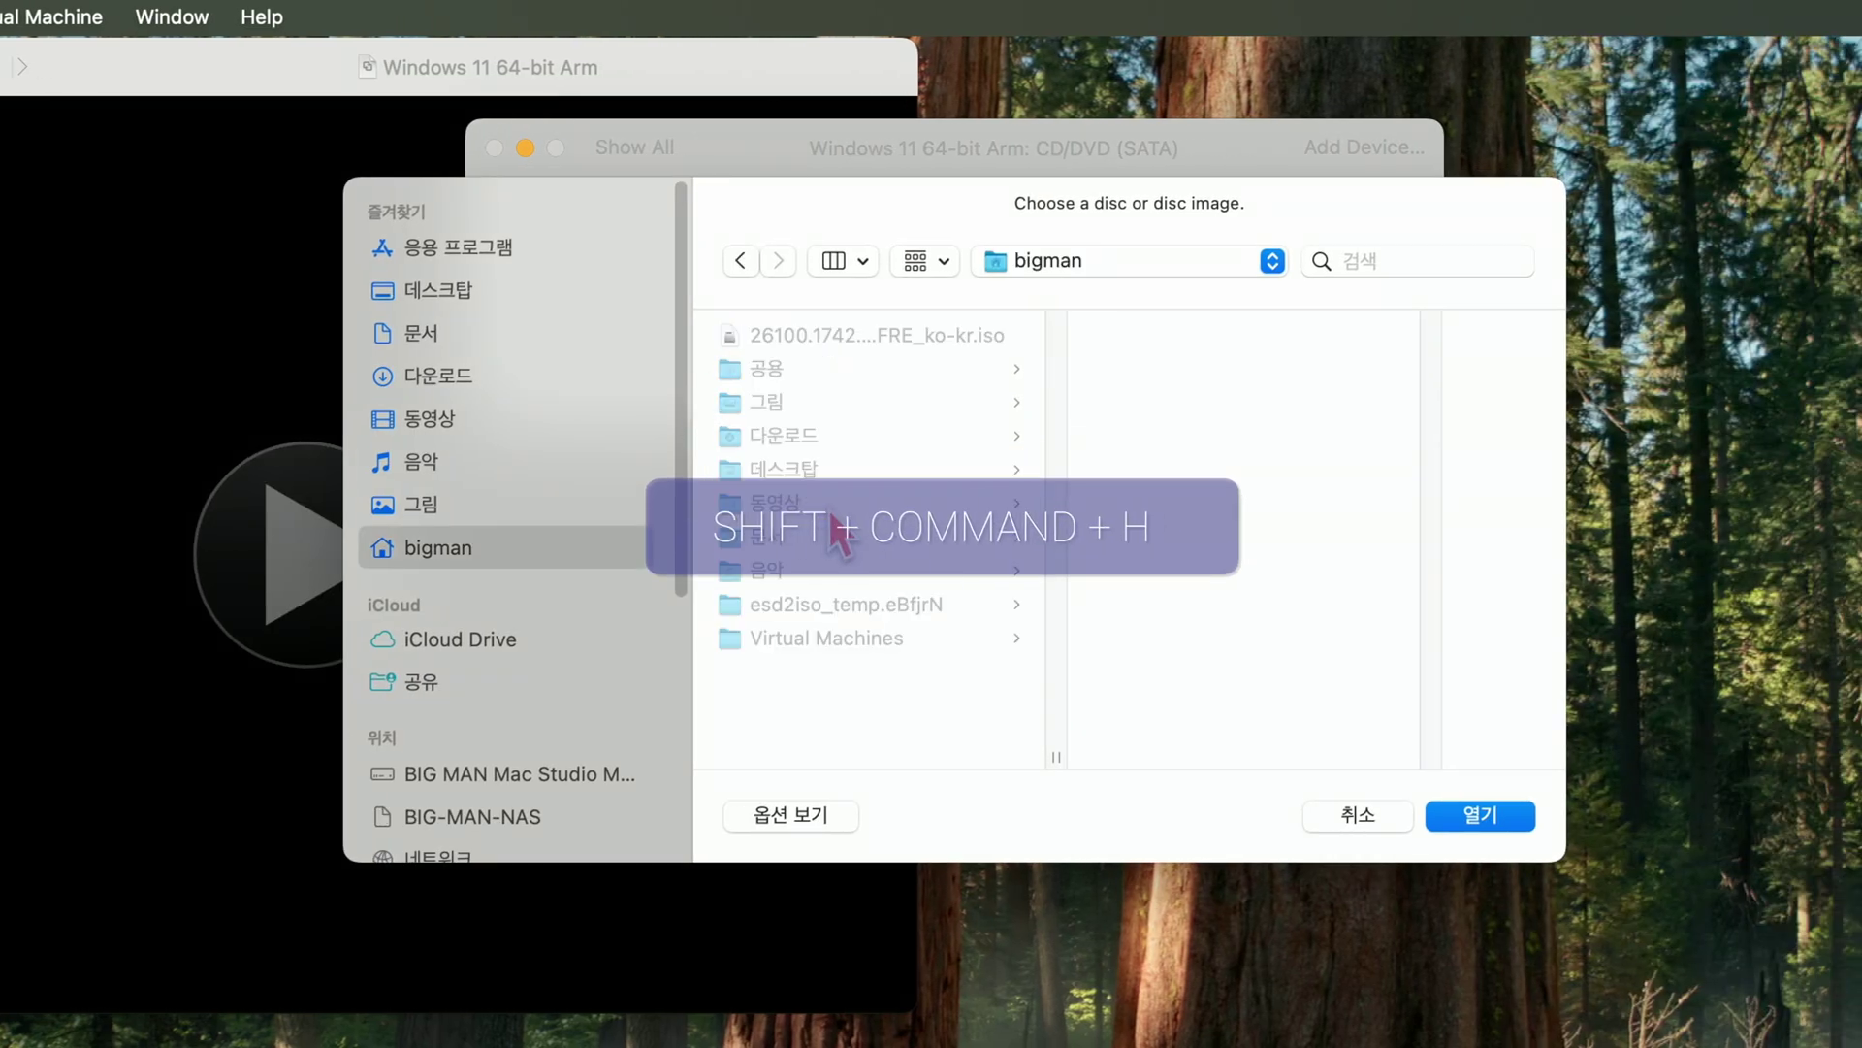
left_click(855, 335)
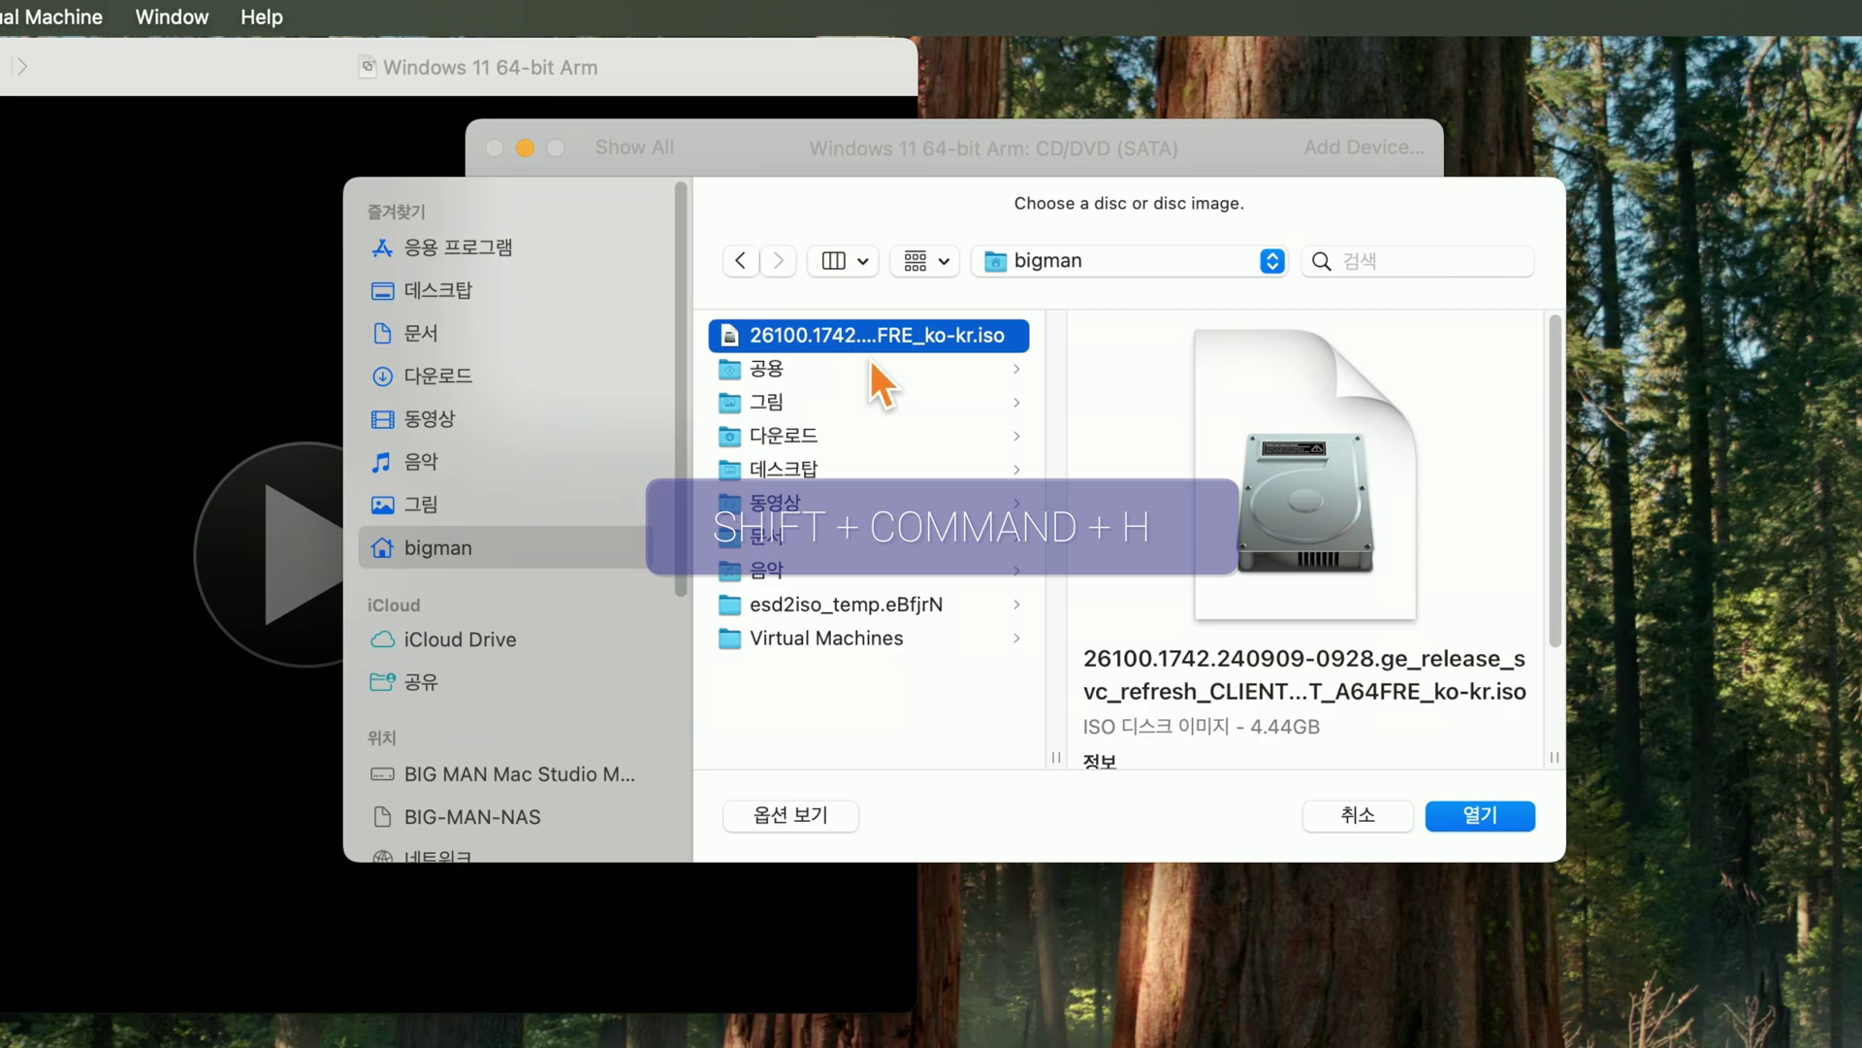
left_click(1470, 816)
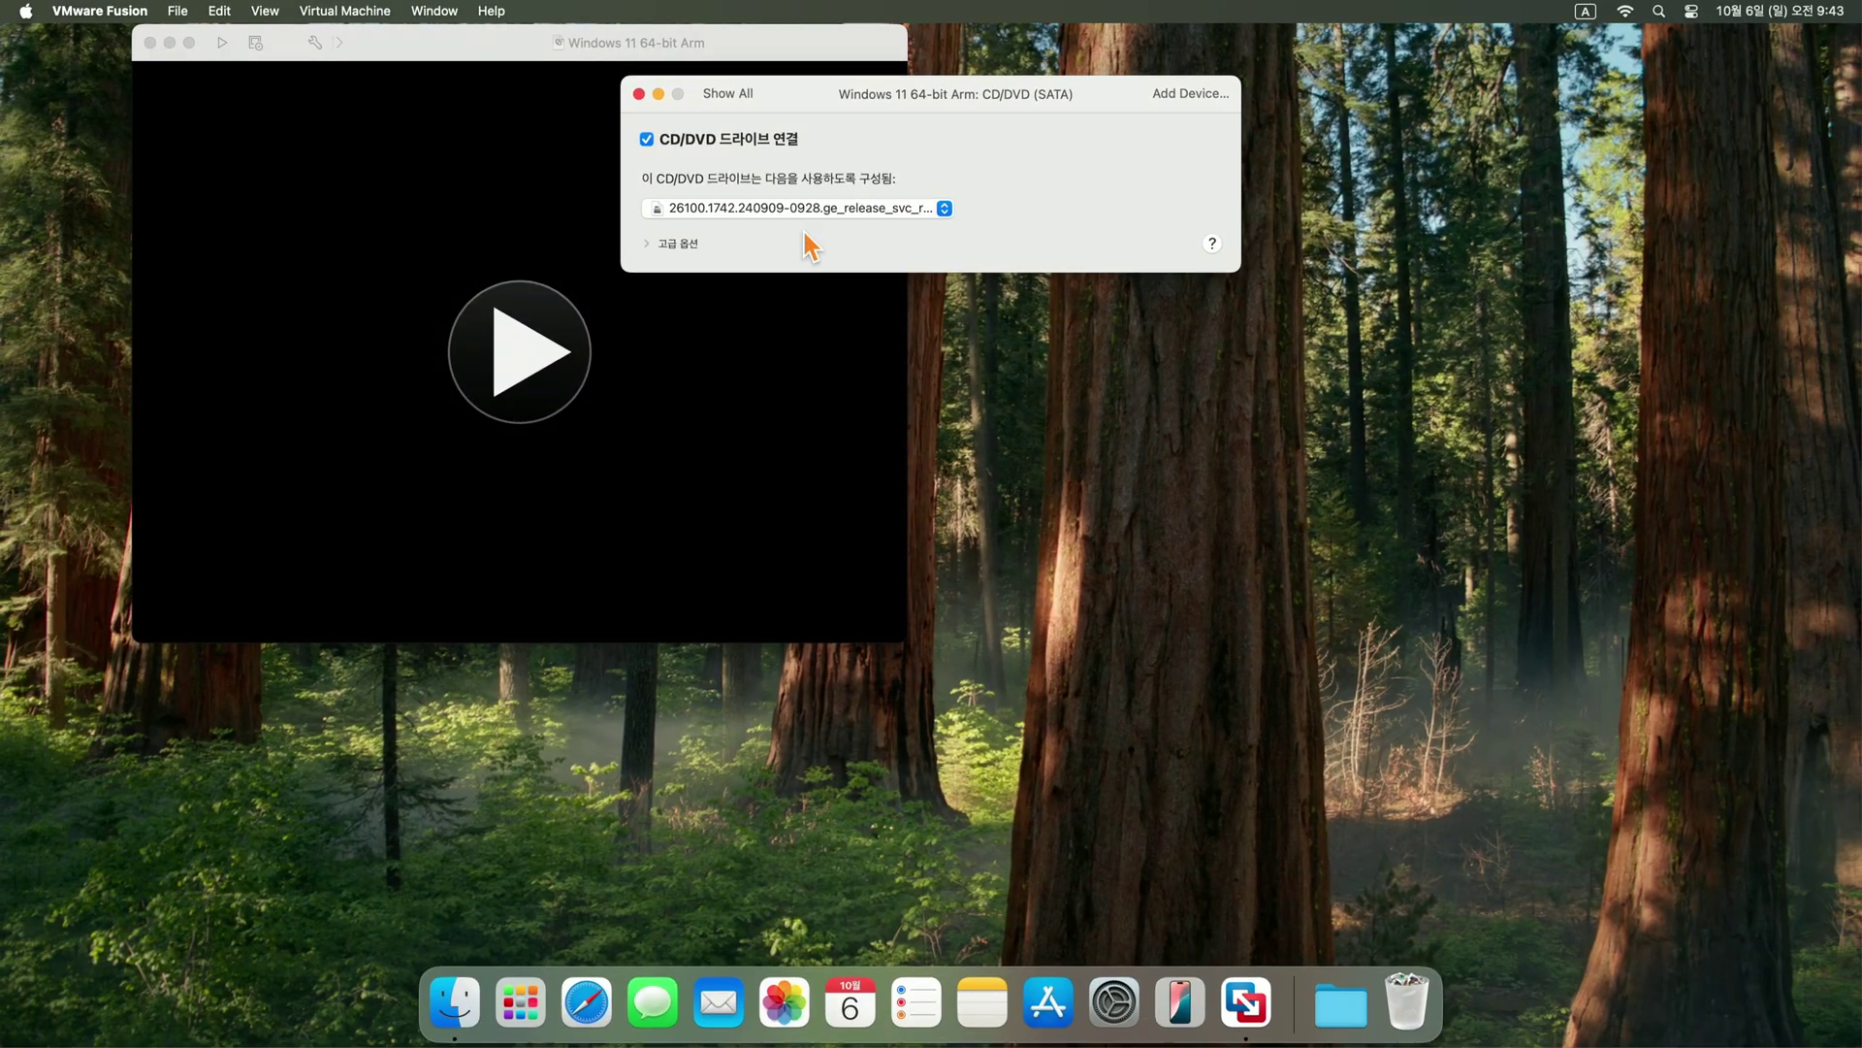
left_click(639, 93)
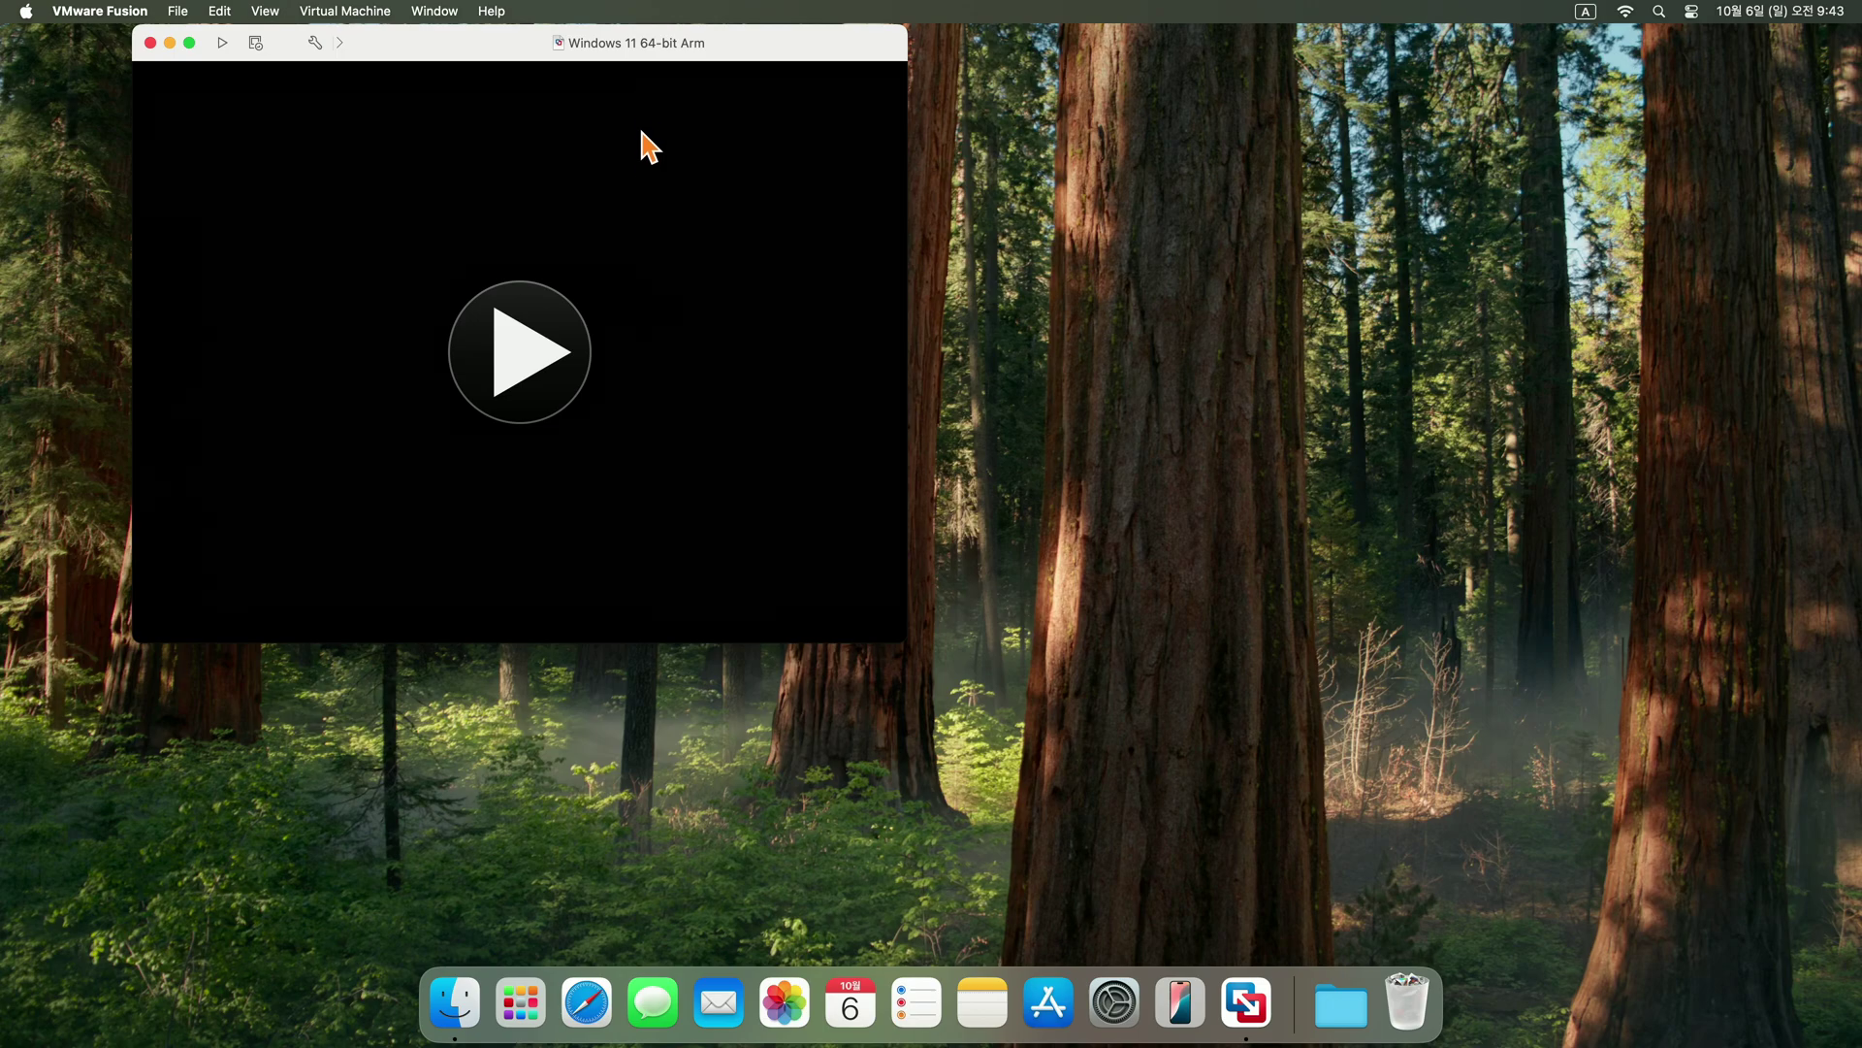
Boot the virtual machine from the CD/DVD and accept the Korean language and Microsoft Korean IME keyboard settings in Windows setup
left_click(524, 354)
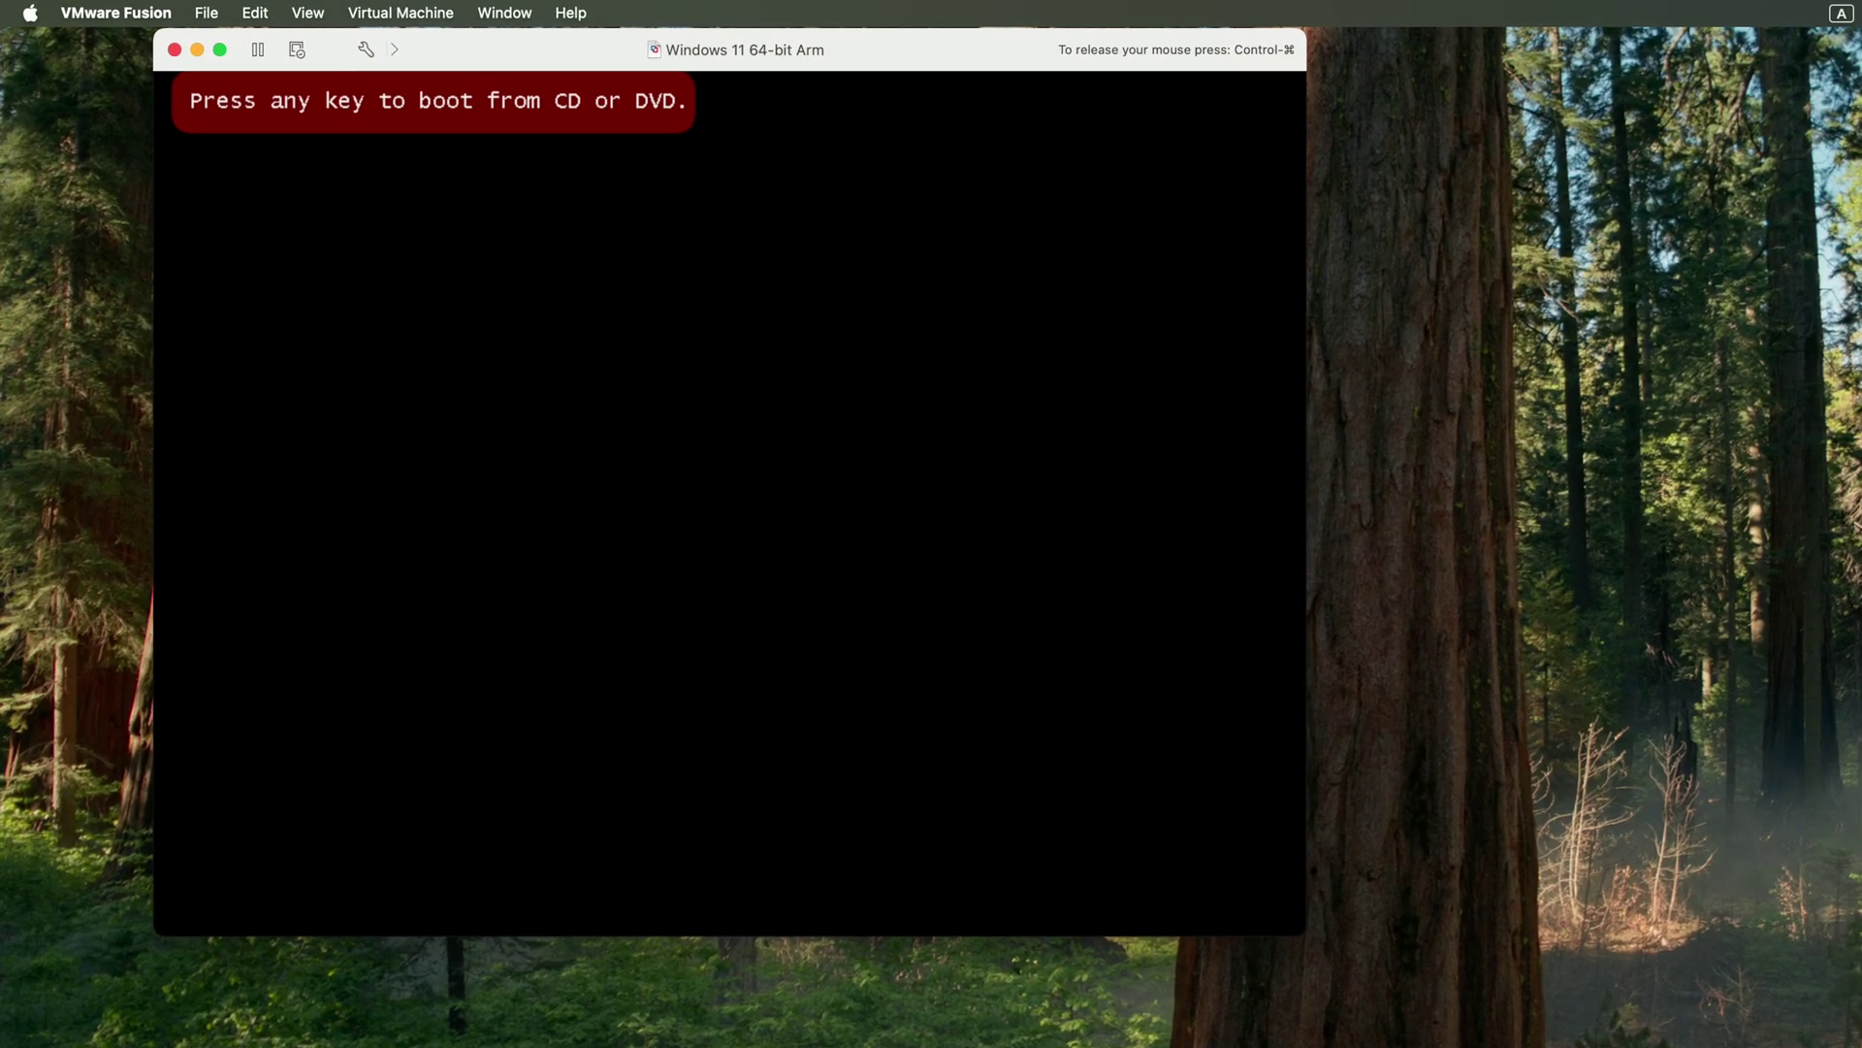
key("Return")
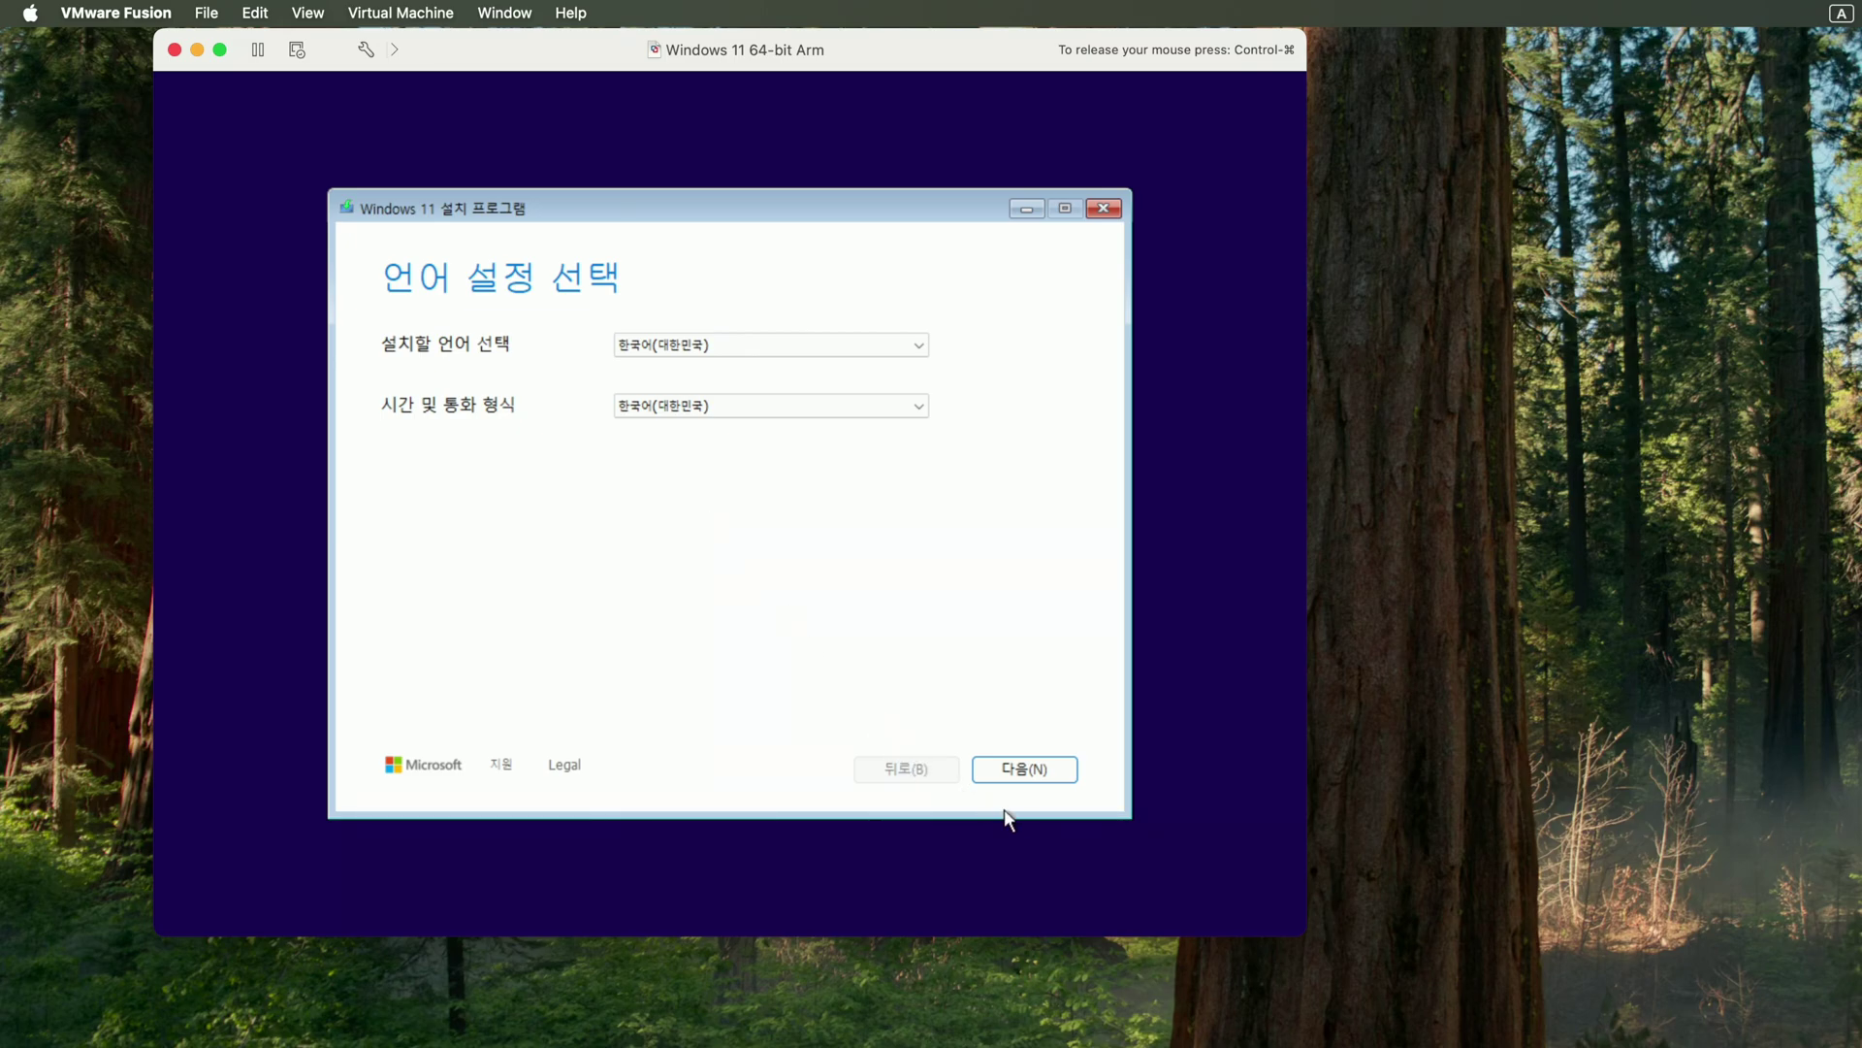
left_click(1041, 778)
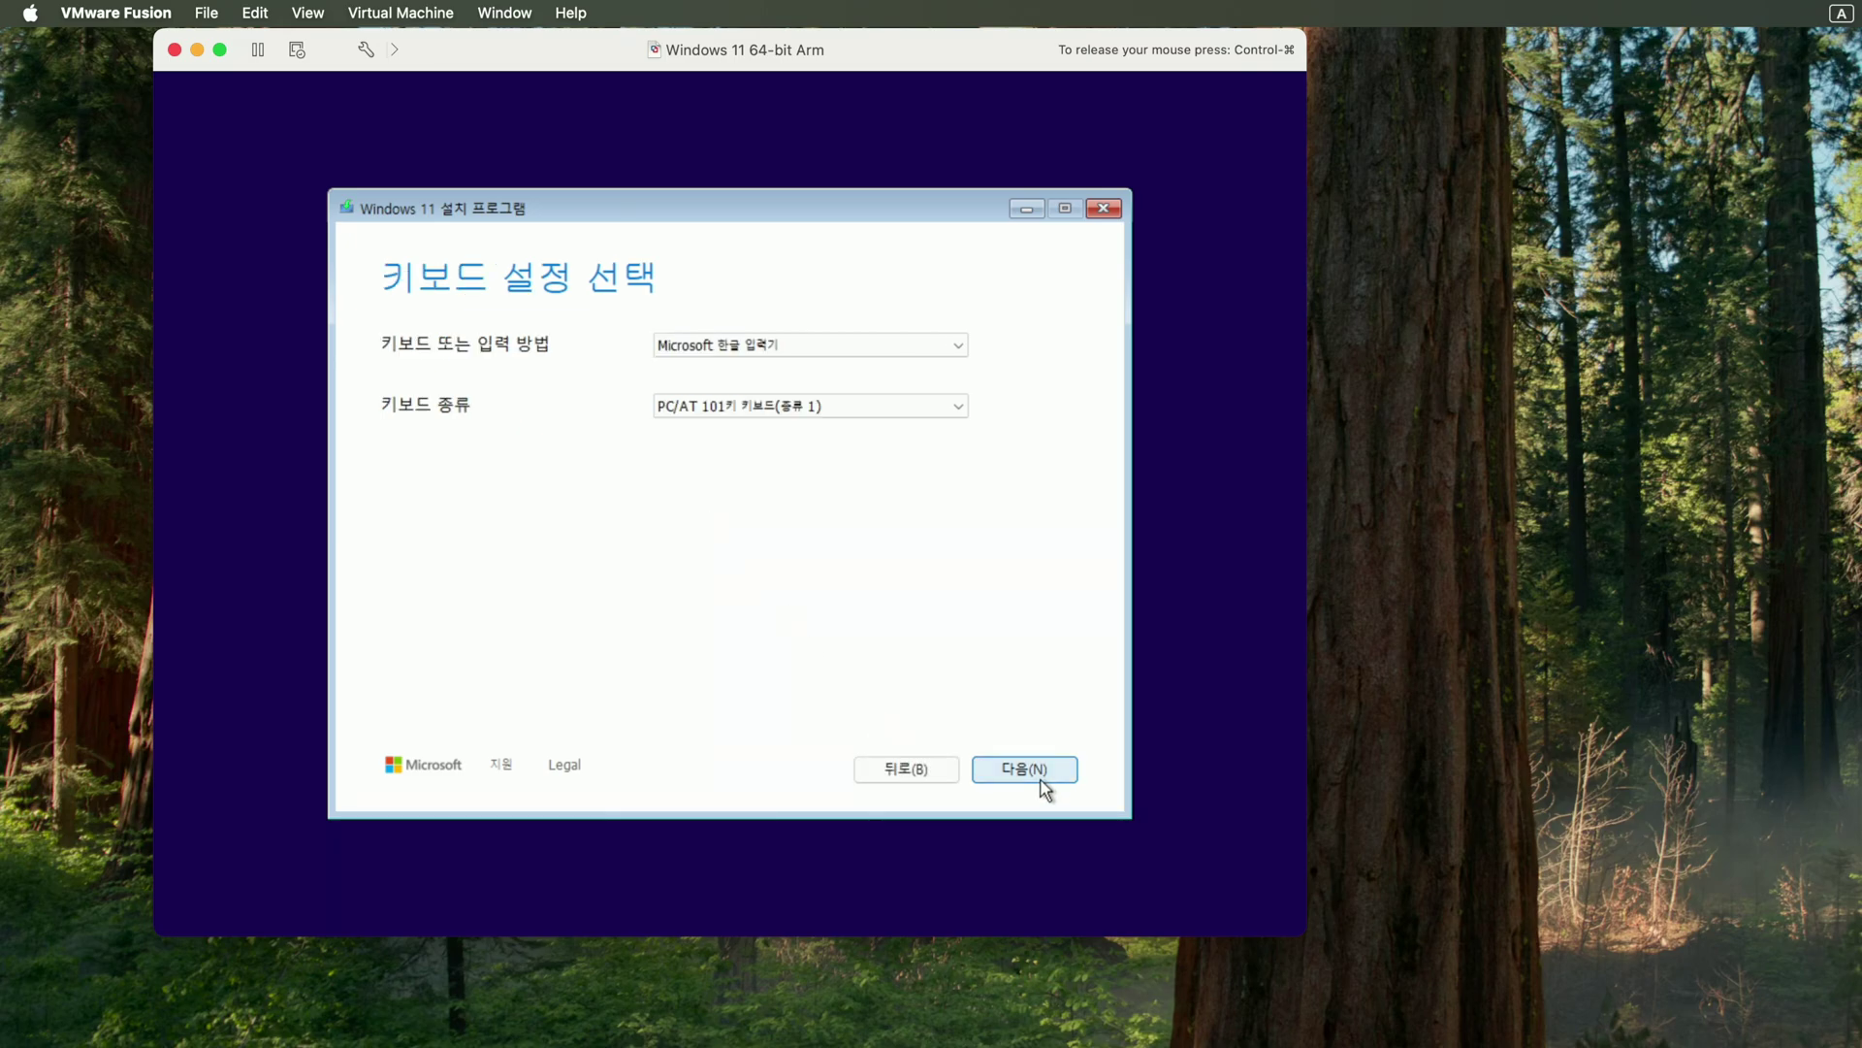
left_click(1041, 779)
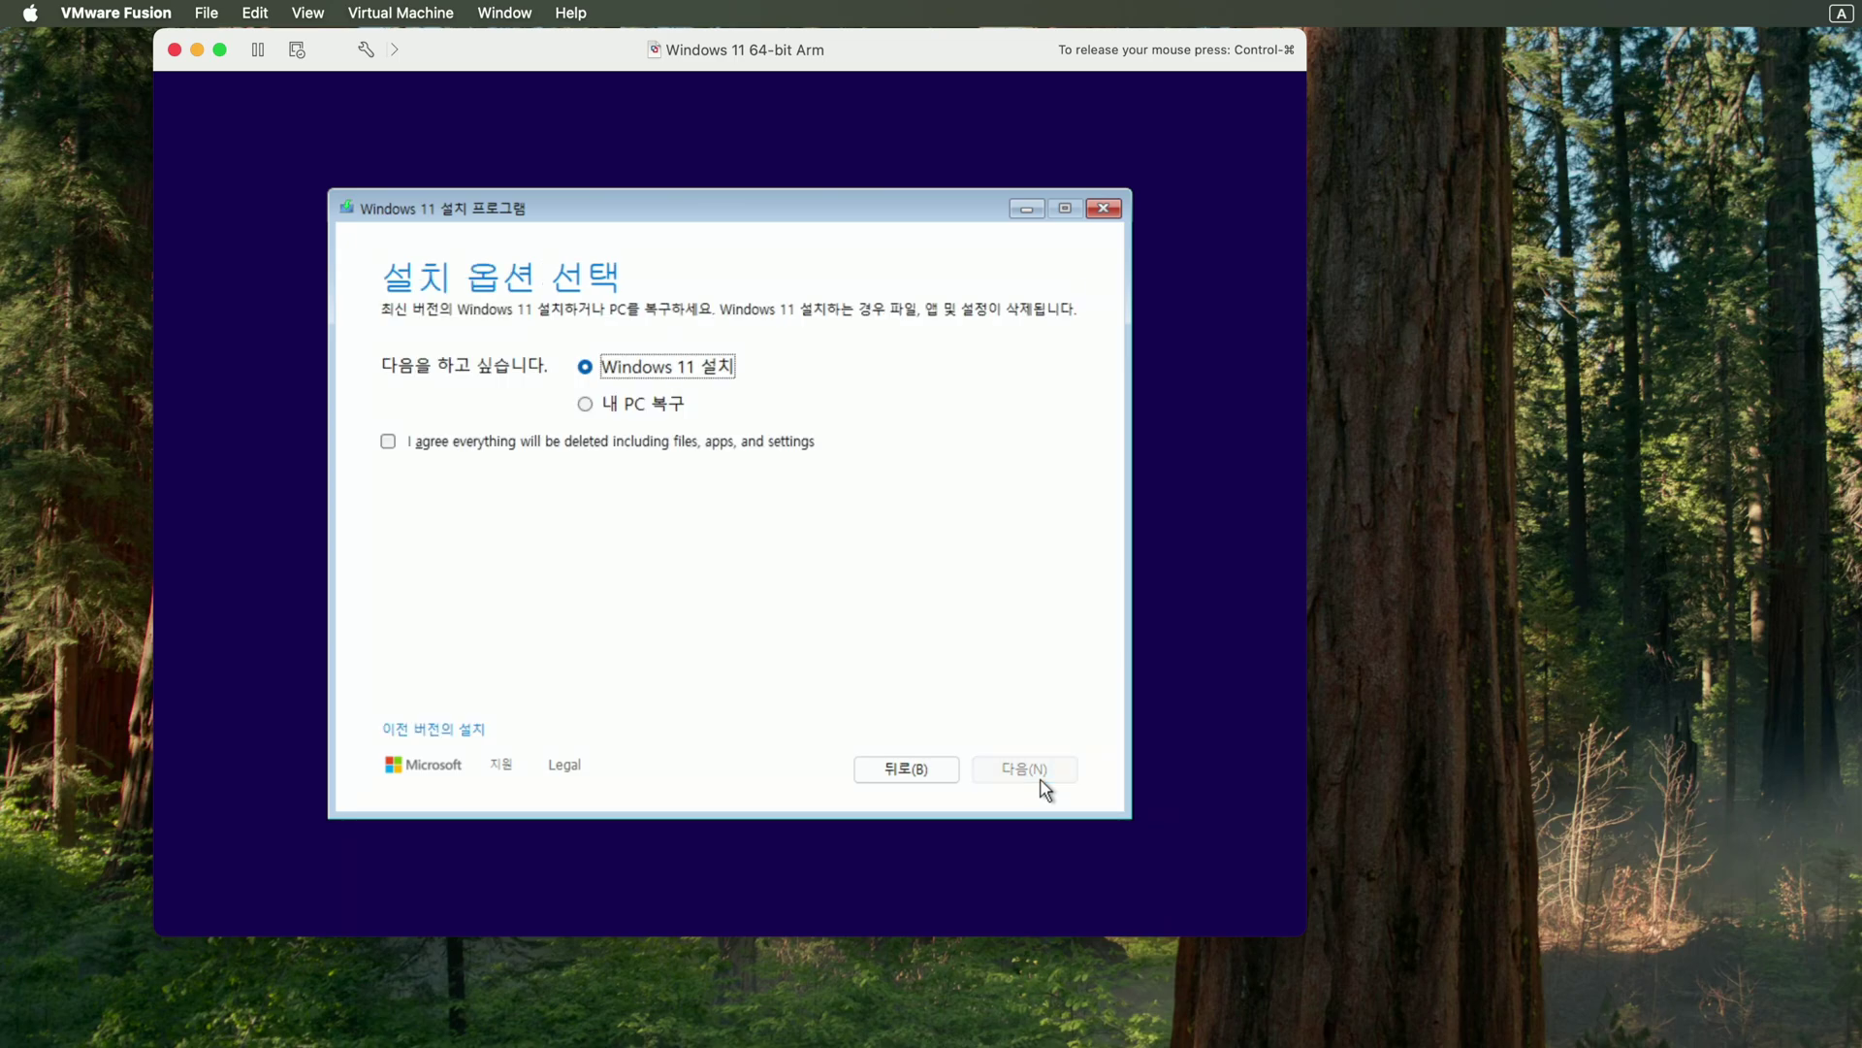
Choose to install Windows 11 with deletion of everything agreed, continue without a product key, and select the Windows 11 Pro image
left_click(389, 443)
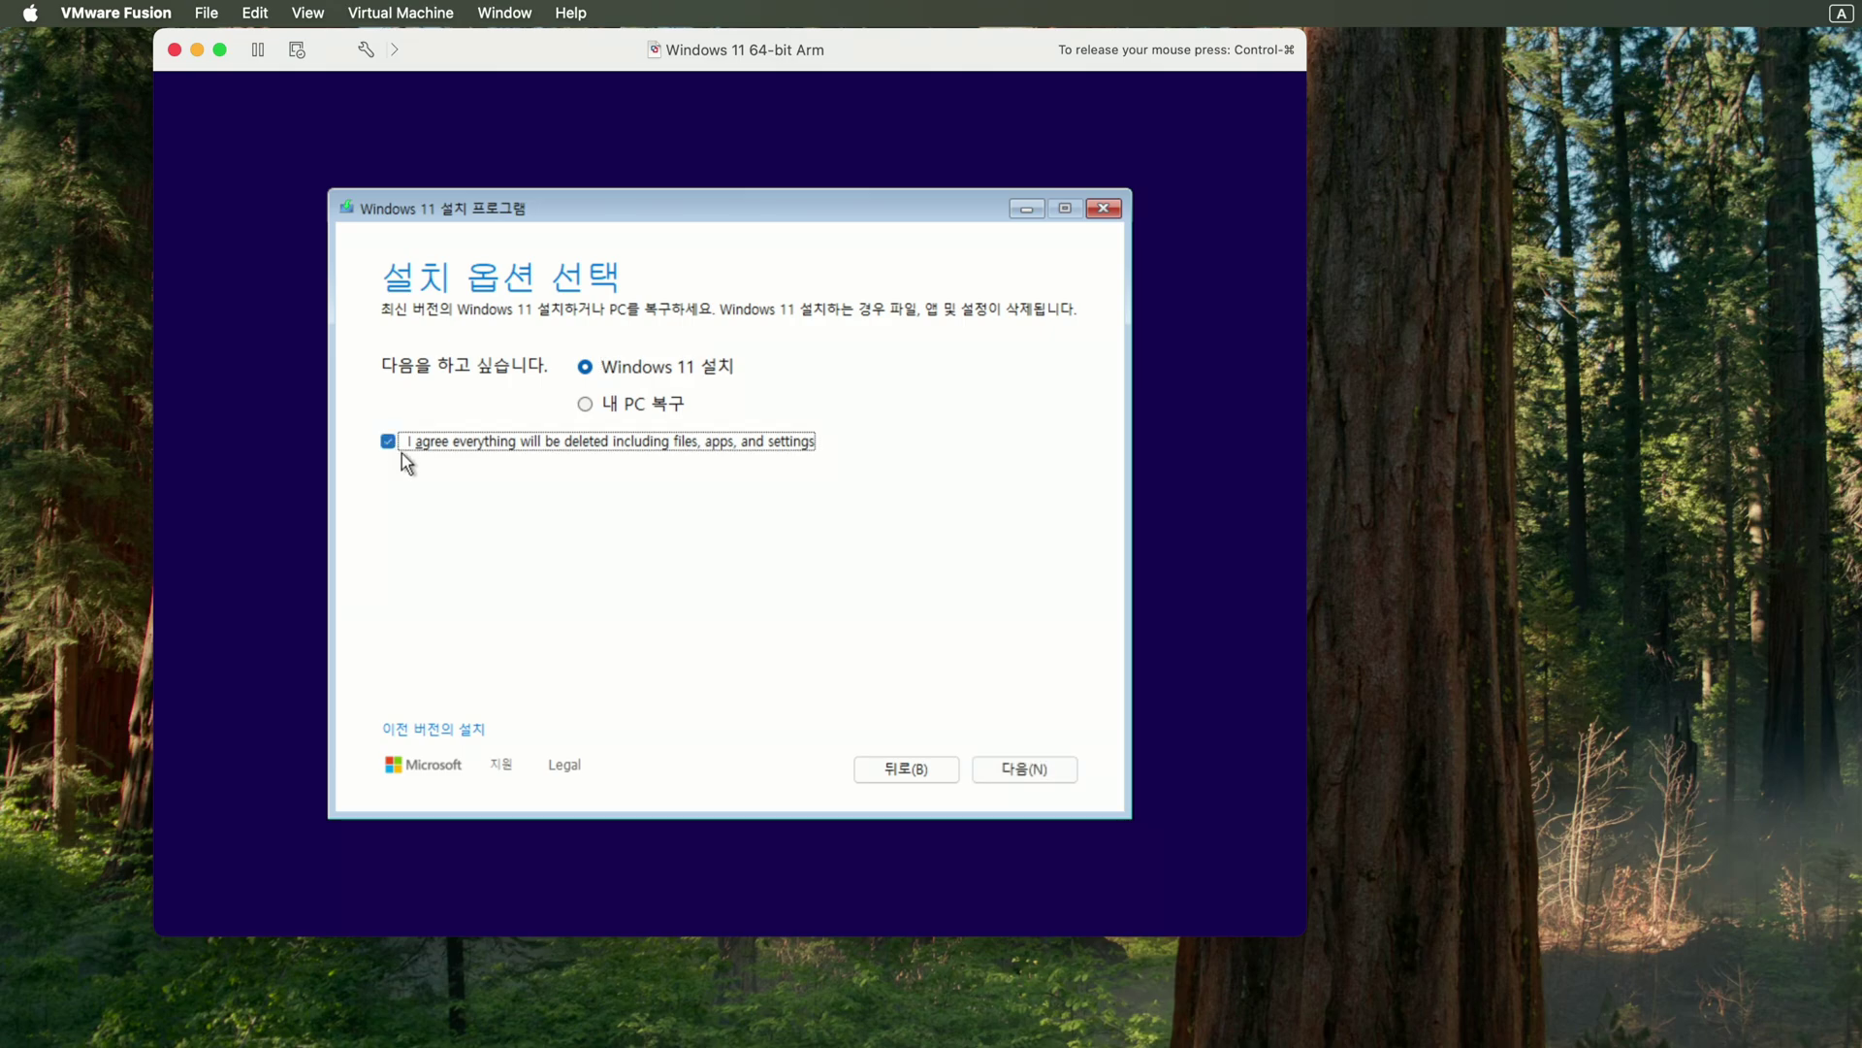
left_click(1014, 774)
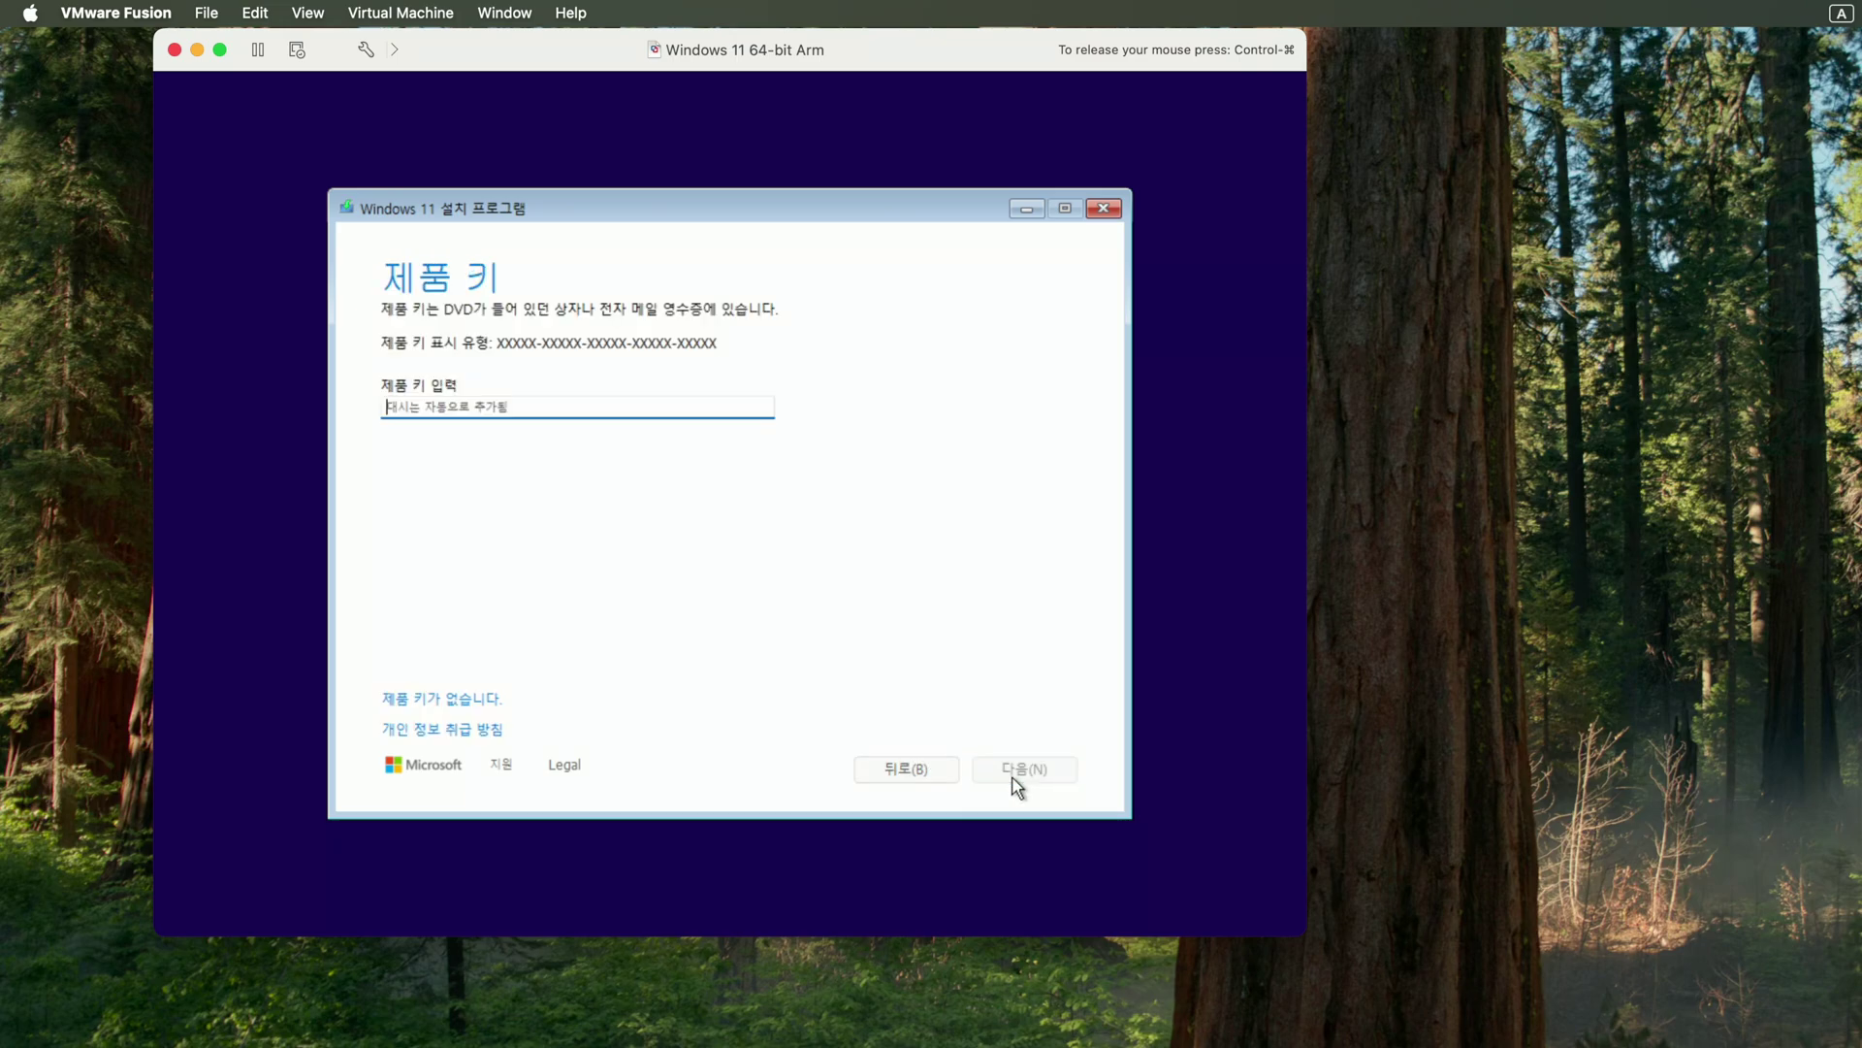
left_click(479, 700)
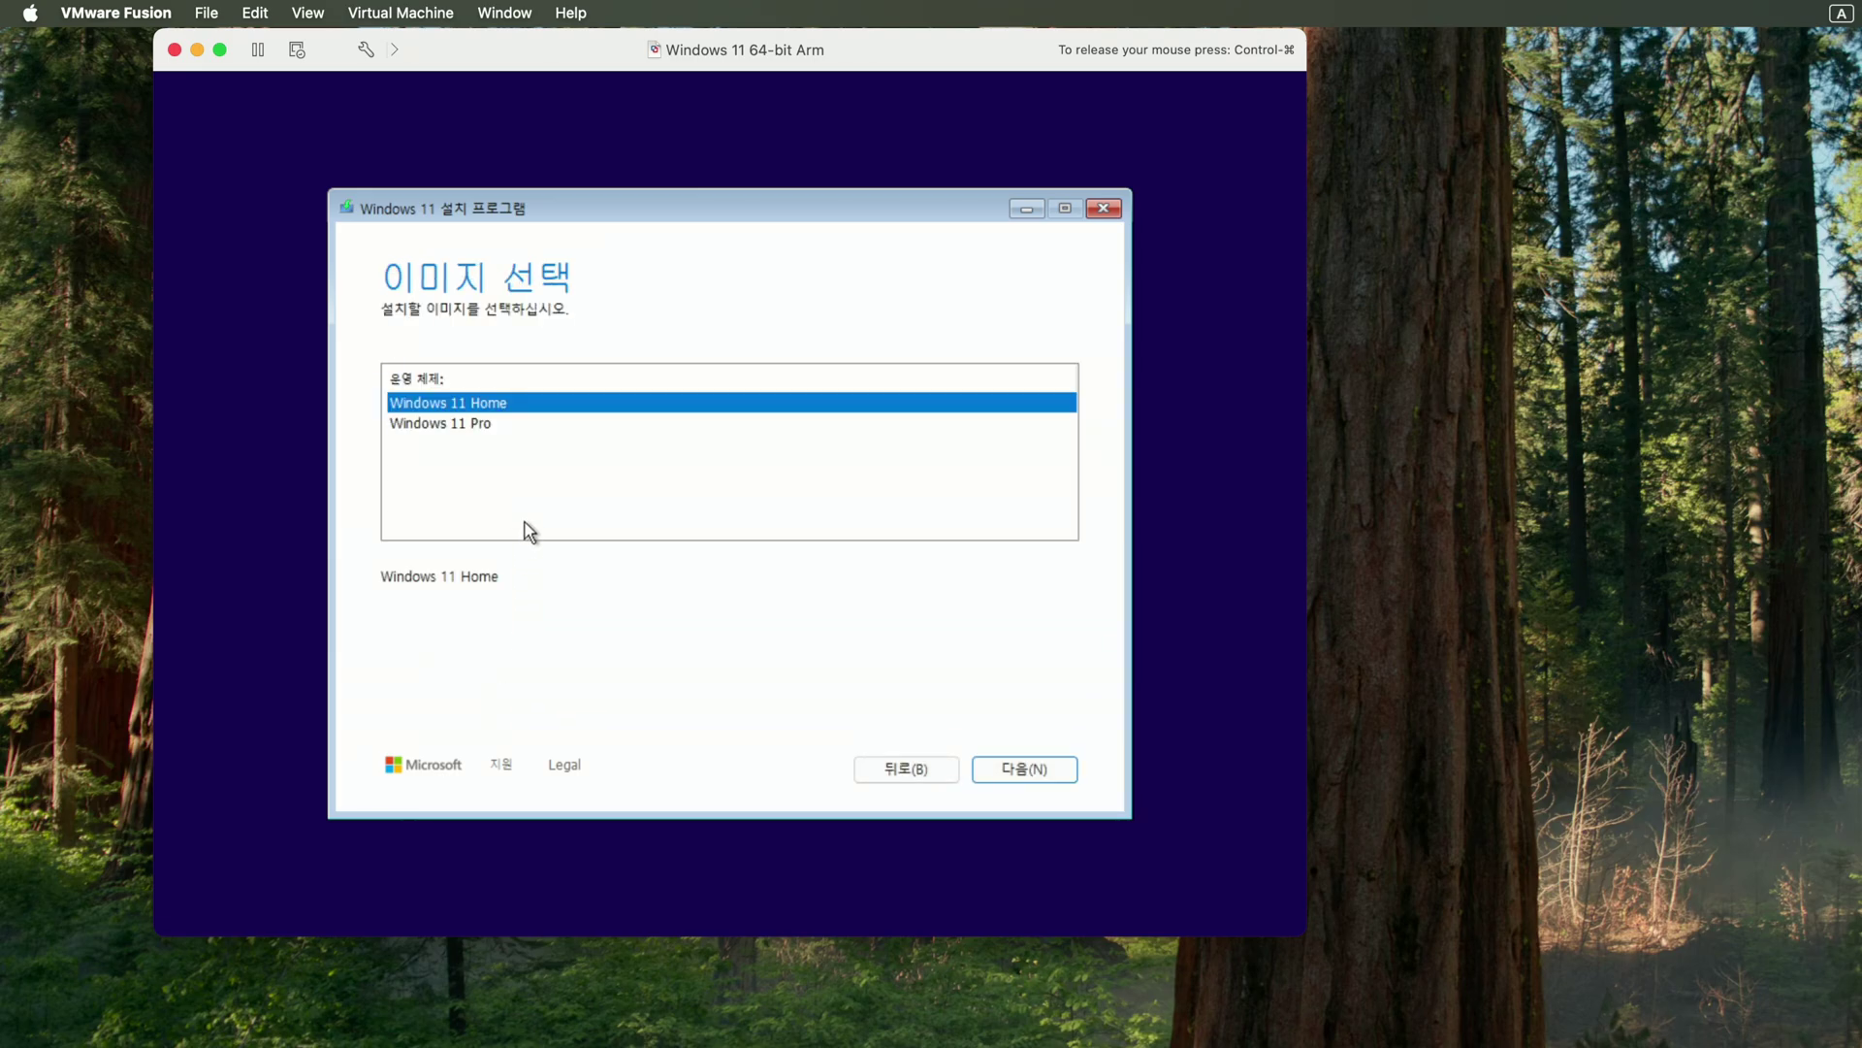
left_click(505, 433)
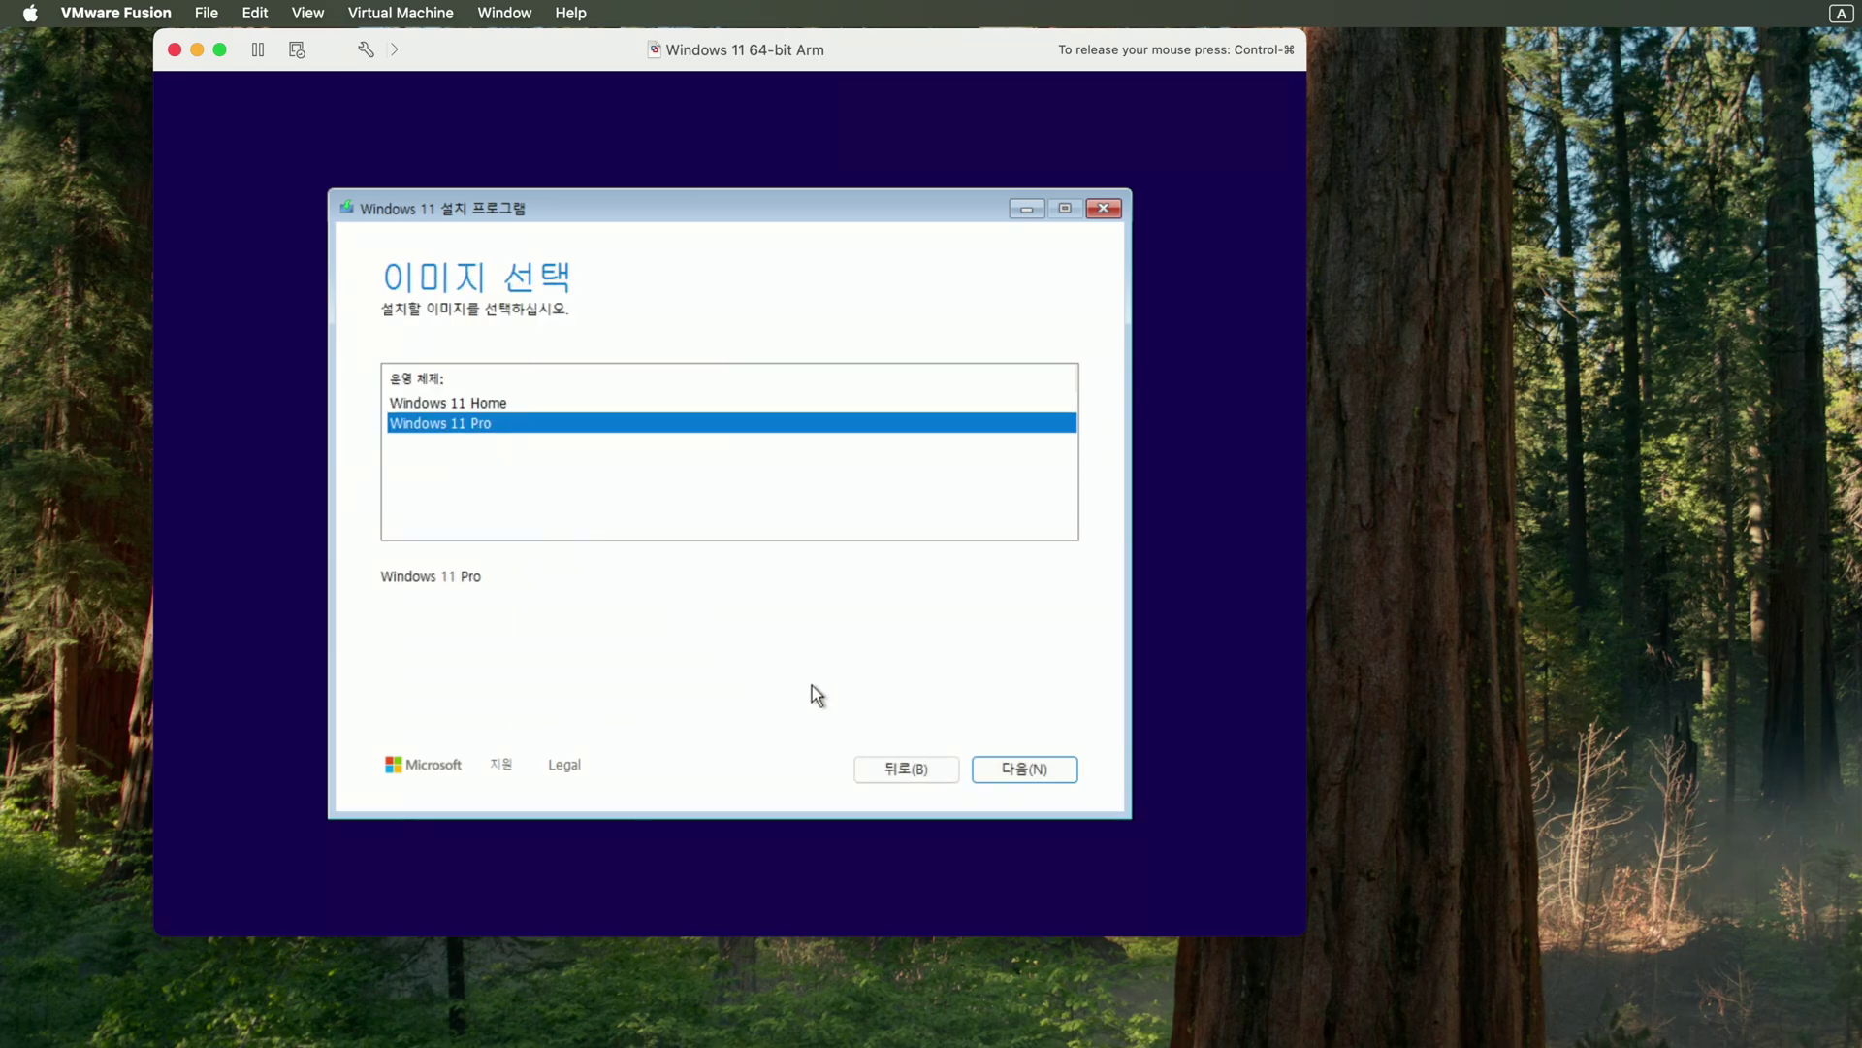
left_click(1036, 771)
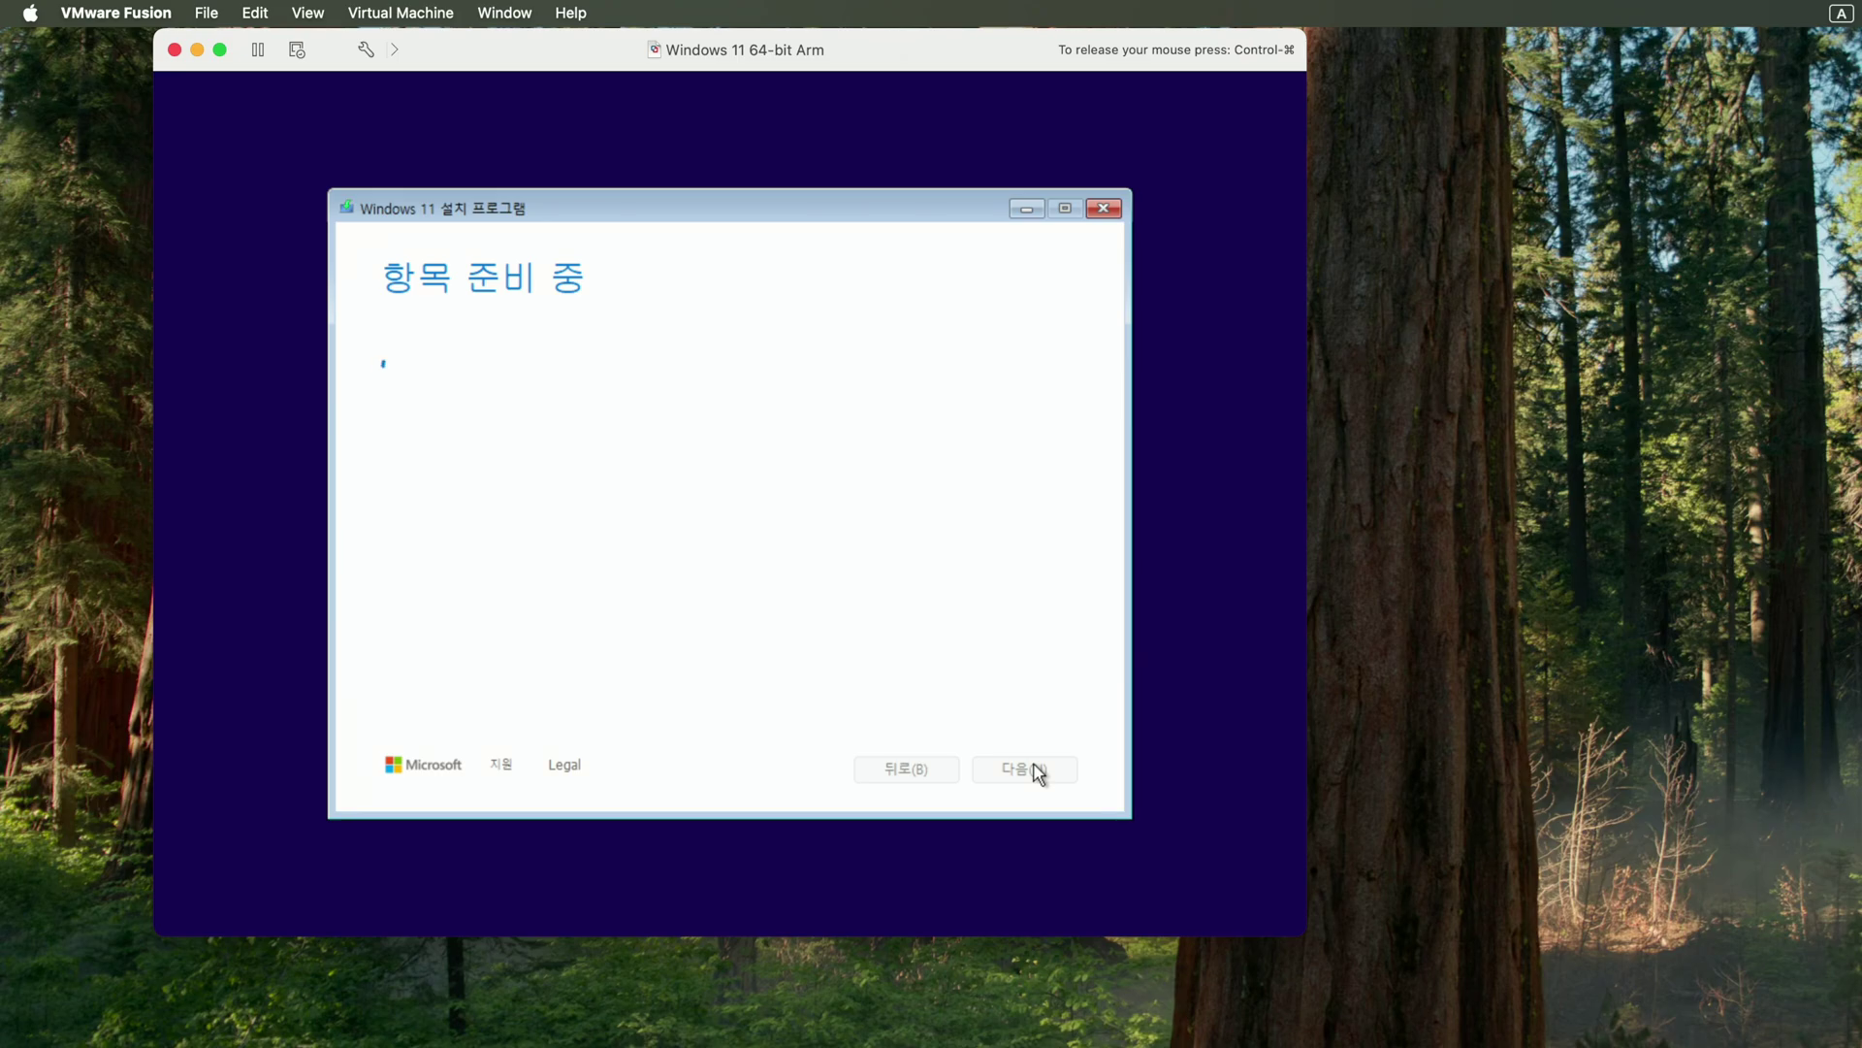
Select the unallocated space on Disk 0 as the install location and start the Windows 11 Pro installation
left_click(1030, 776)
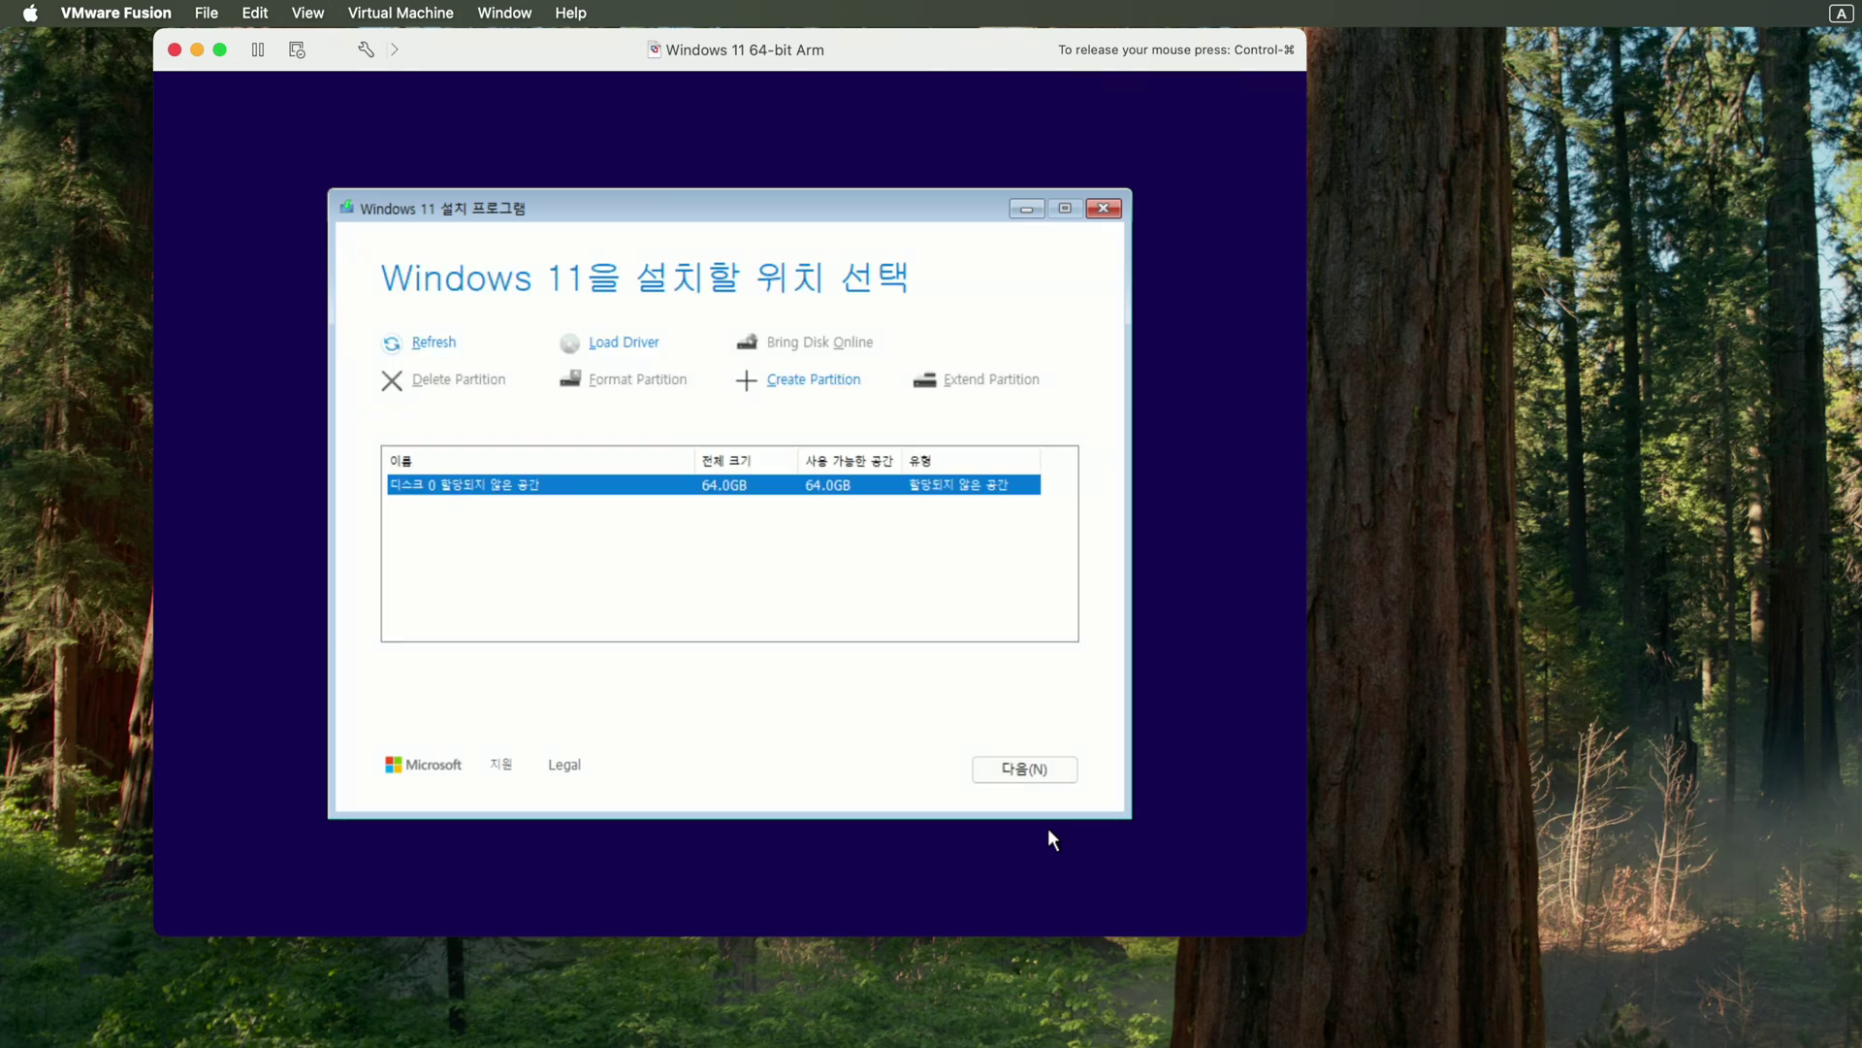
left_click(1034, 772)
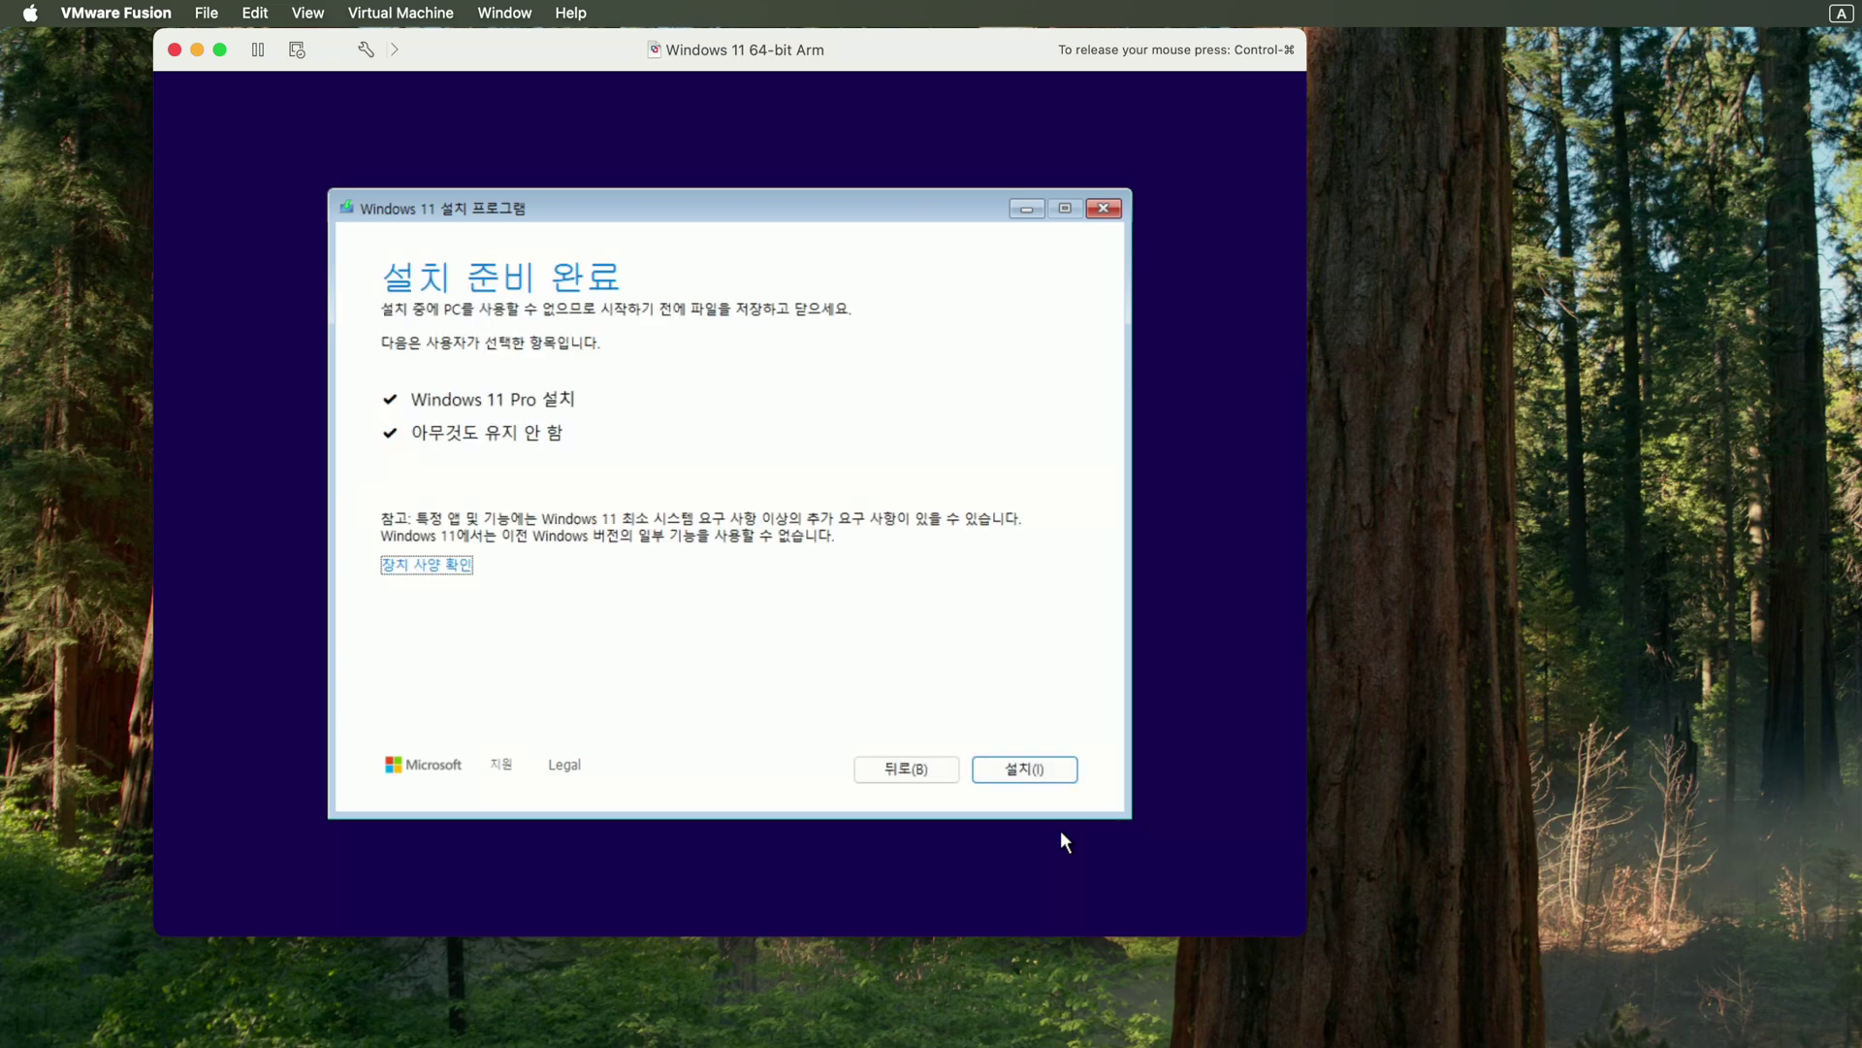
left_click(1031, 774)
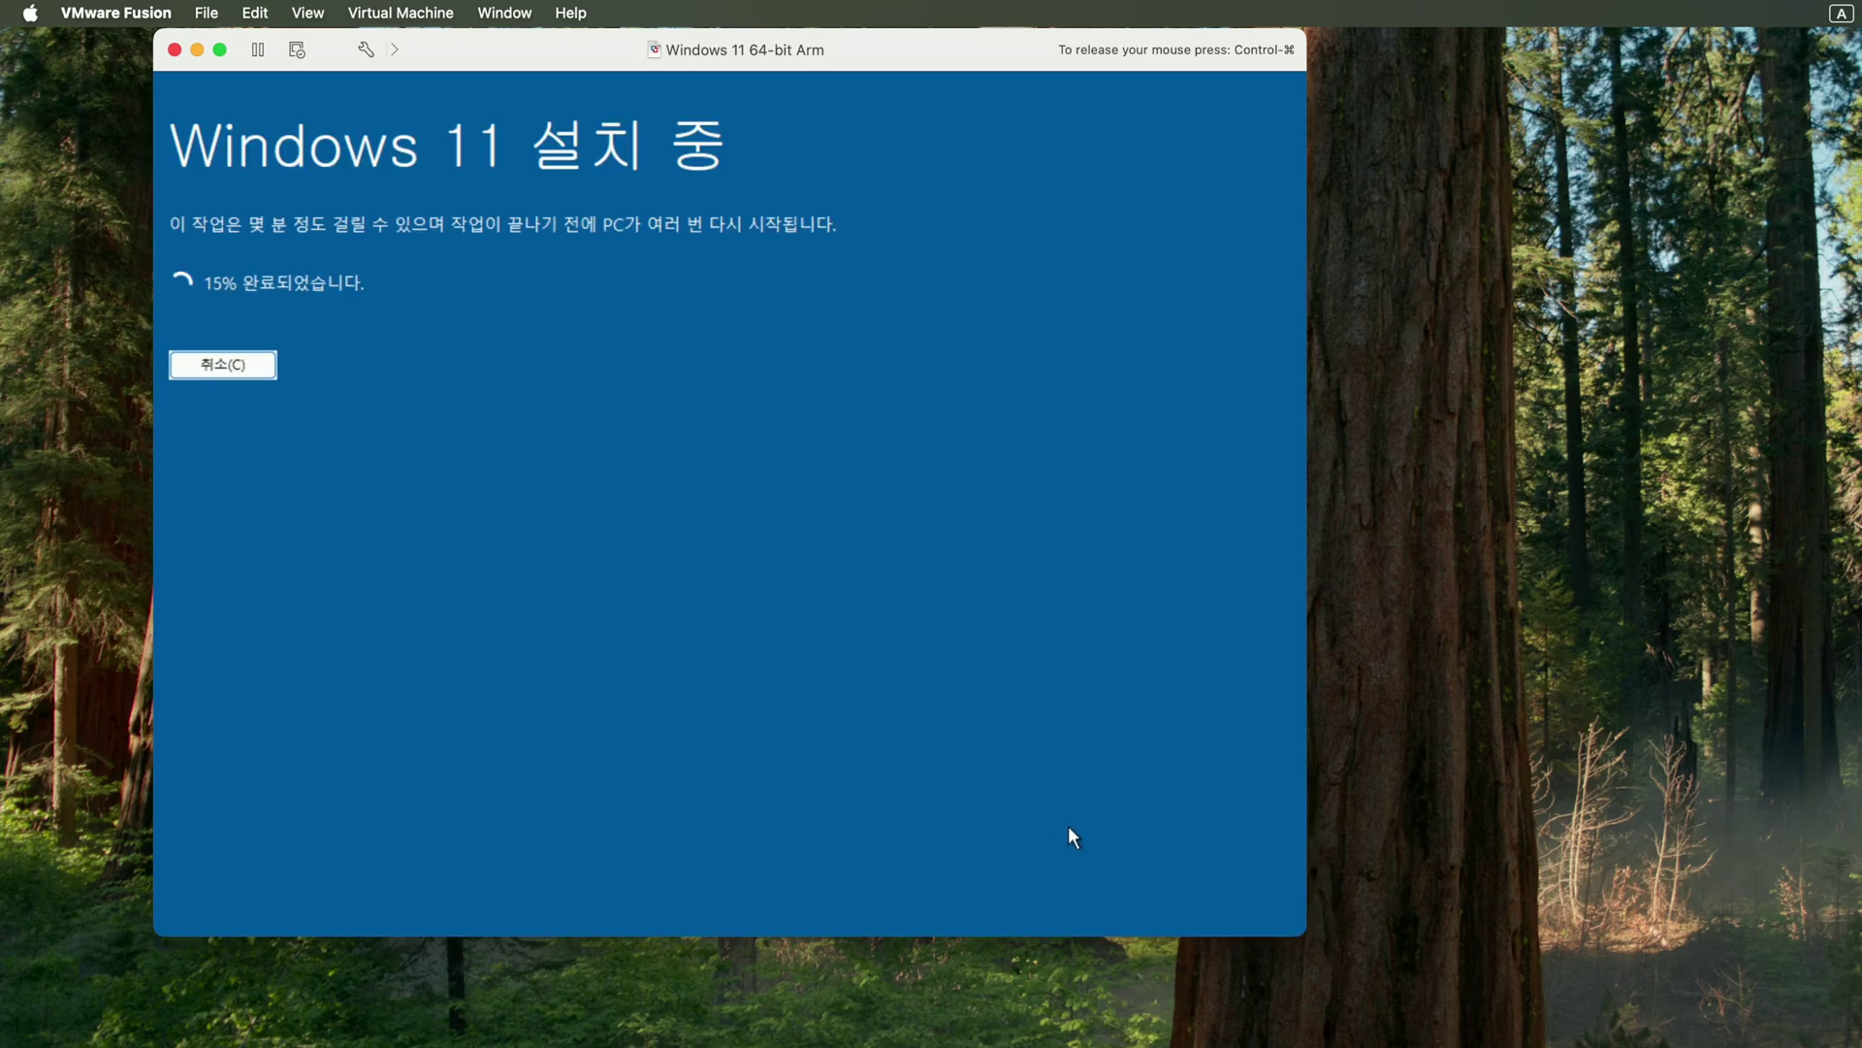